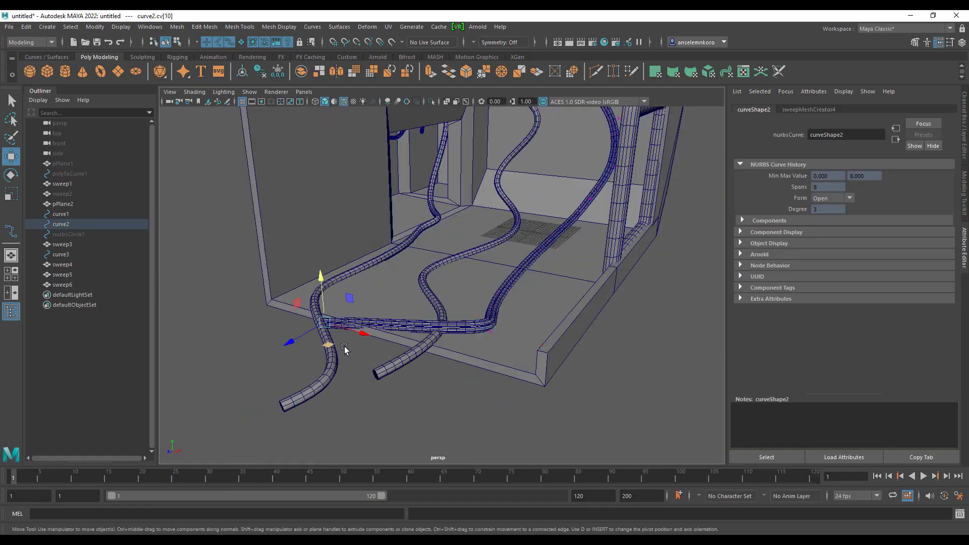
Distribute the sweep mesh on curve1 radially with a 7-sided profile and a coverage of 0.512
left_click_drag(346, 351, 560, 348, "alt")
left_click_drag(560, 348, 565, 323, "alt")
left_click_drag(565, 323, 530, 361, "alt")
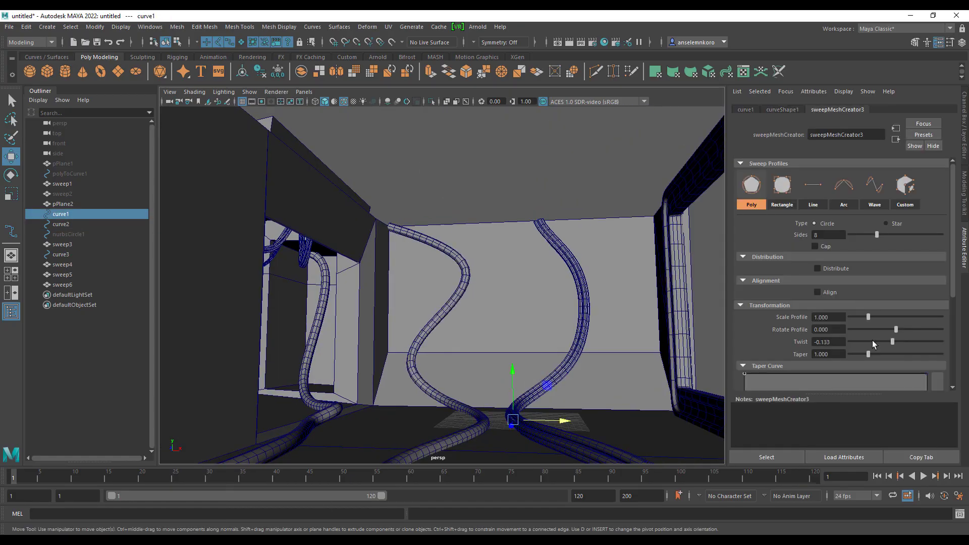
left_click_drag(878, 292, 888, 291)
left_click_drag(896, 329, 848, 332)
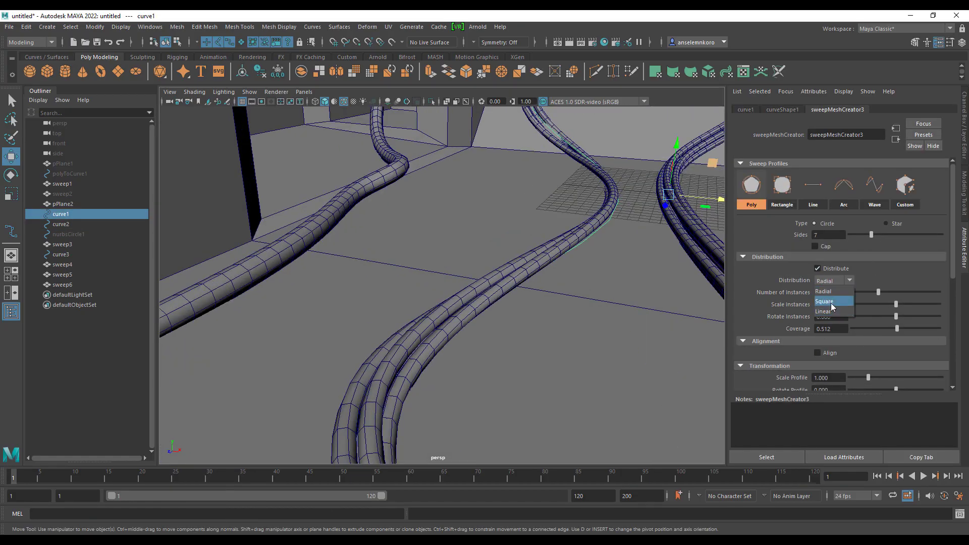
left_click(463, 278)
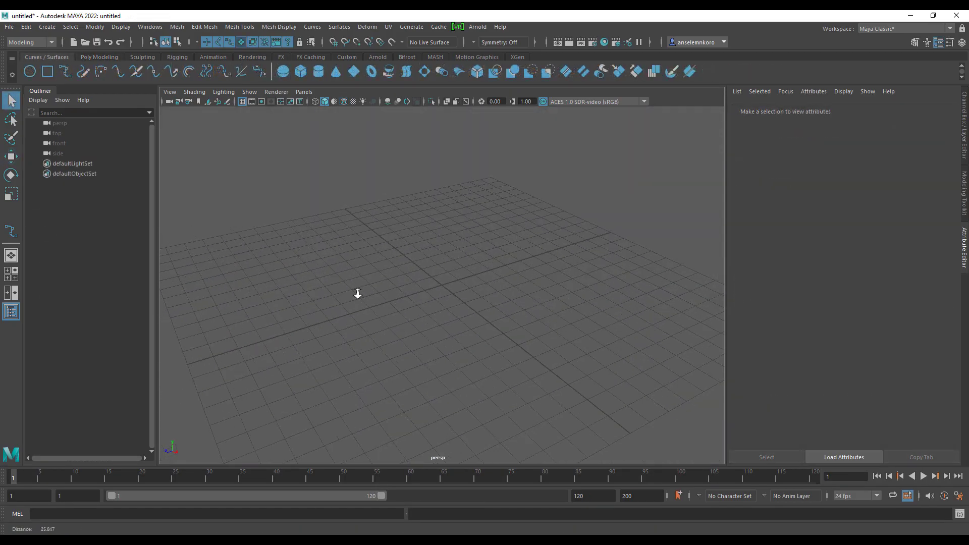
Draw a six-point EP curve on the grid that loops around one side and finishes in a gentle S-bend
middle_click_drag(406, 297, 387, 285, "alt")
left_click_drag(388, 285, 373, 297, "alt")
left_click(68, 74)
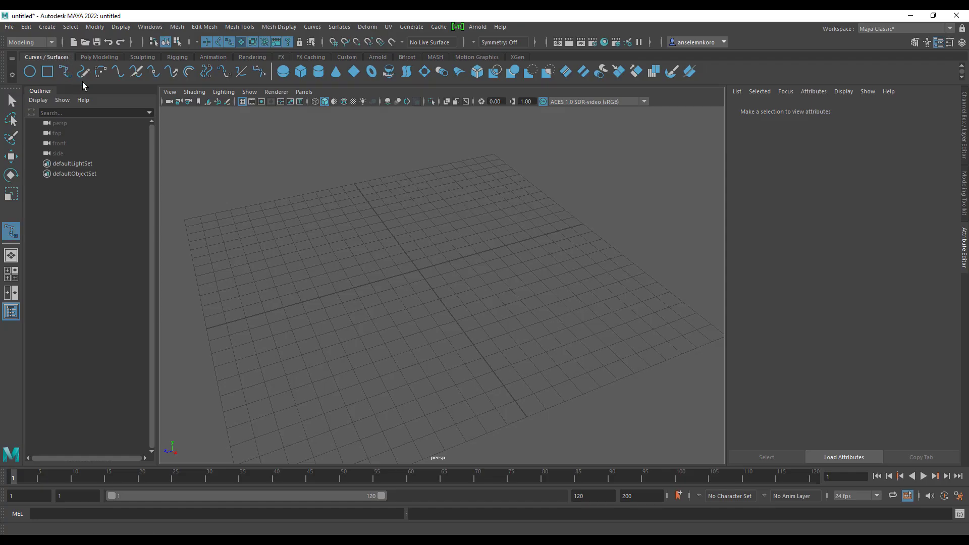
left_click(463, 201)
left_click(264, 231)
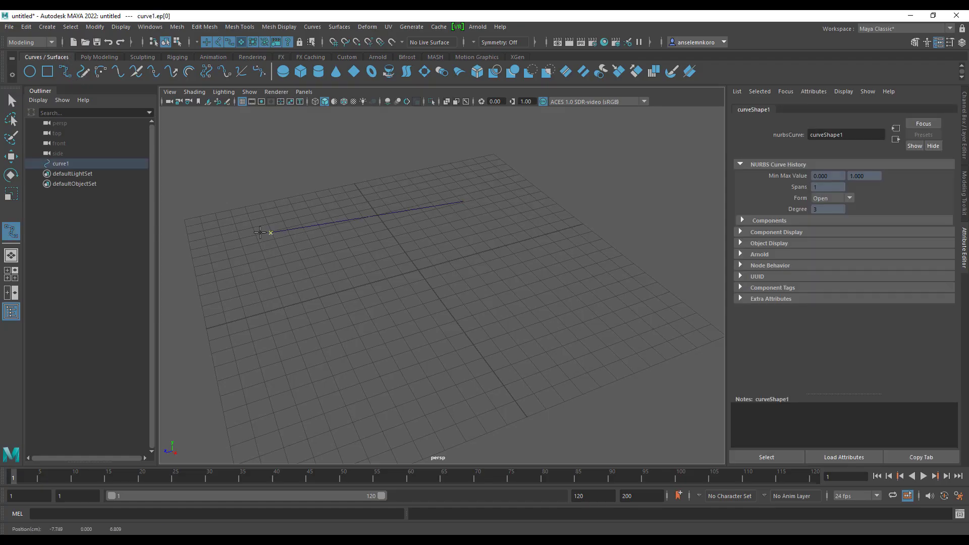
left_click(233, 376)
left_click(370, 379)
left_click(549, 285)
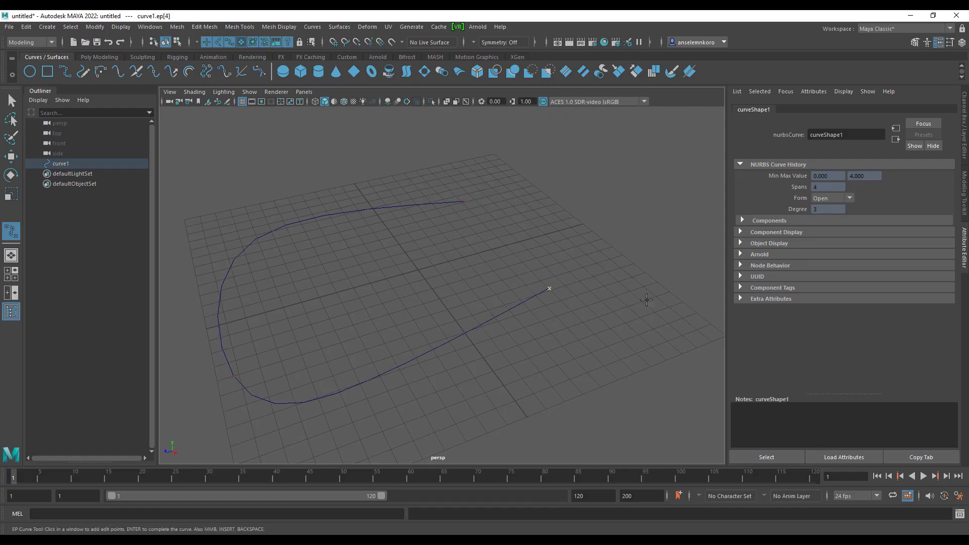
left_click(684, 312)
key("q")
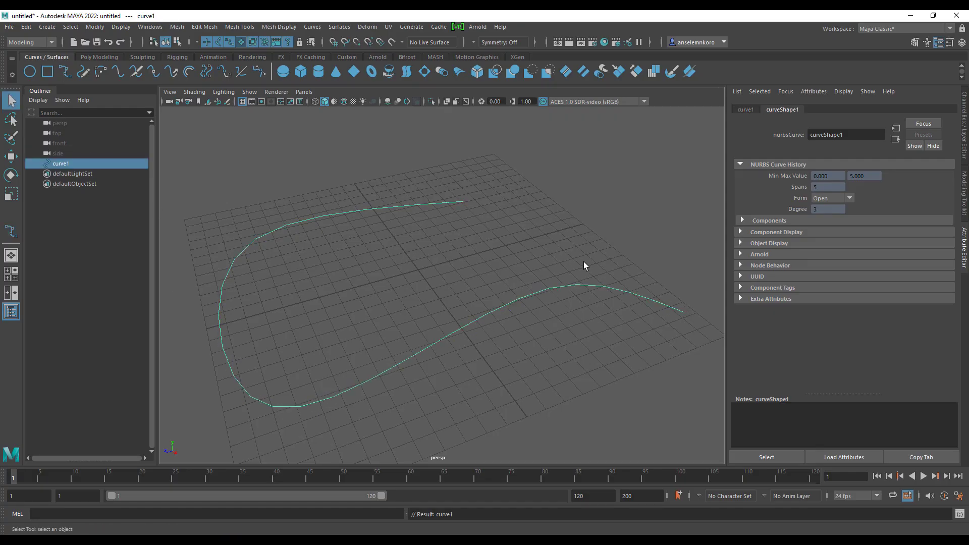
Select the drawn curve and create a Sweep Mesh from it
left_click_drag(584, 264, 548, 251, "alt")
left_click(393, 248)
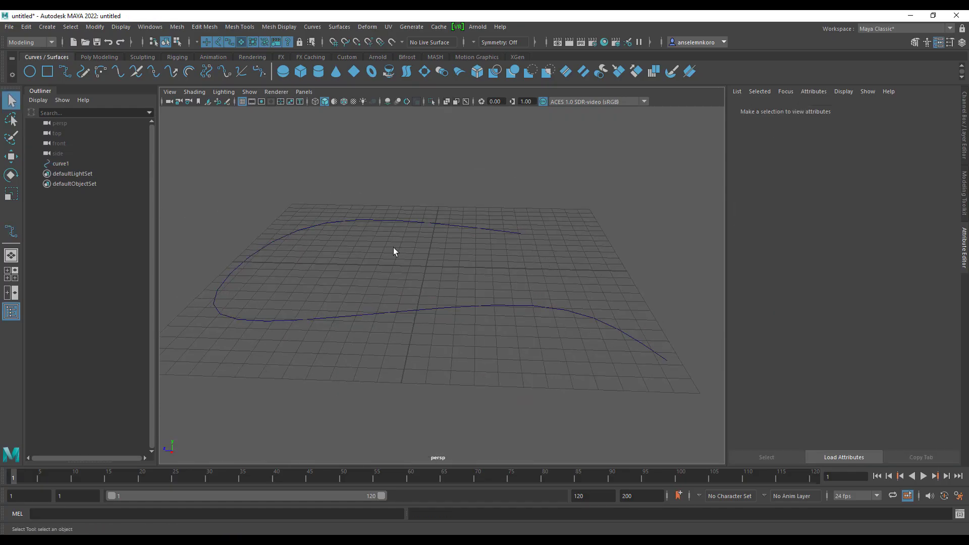
left_click_drag(514, 377, 511, 379)
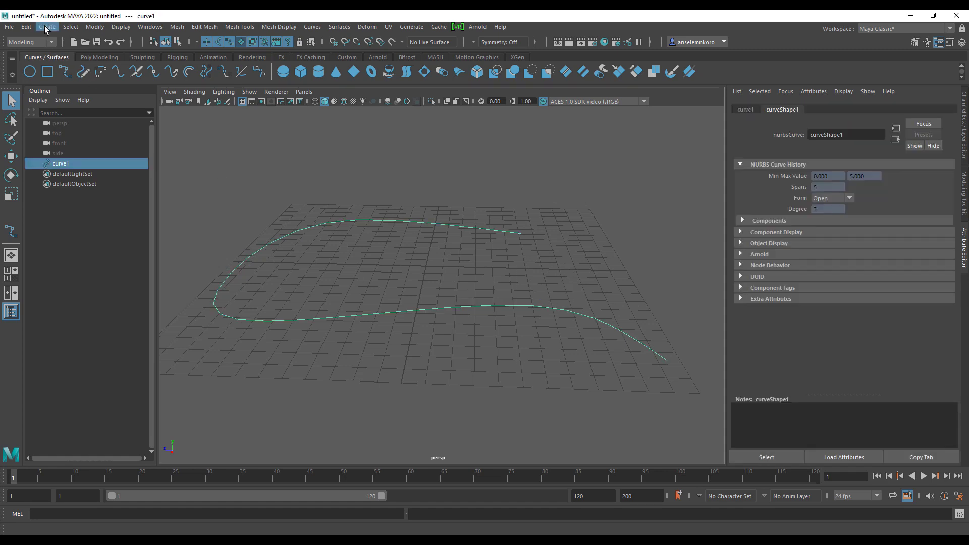
left_click(46, 28)
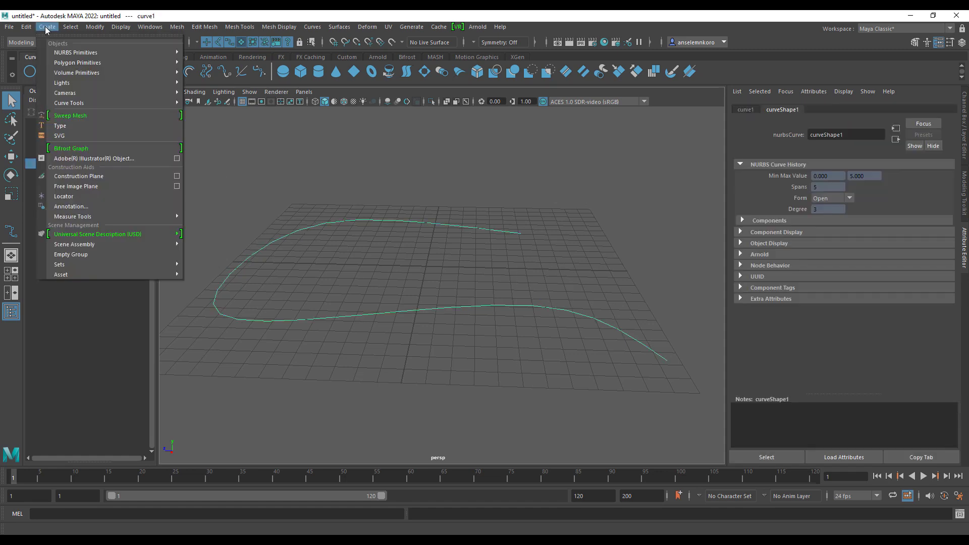
left_click(70, 116)
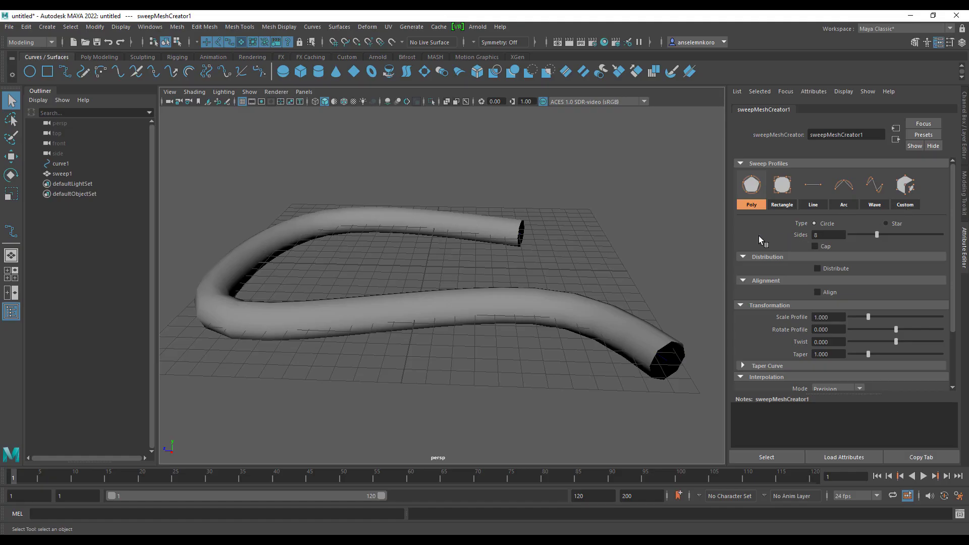
Set the number of sides of the sweep's circular profile to 9
scroll(759, 235, "down", 3)
scroll(758, 235, "up", 3)
mouse_move(875, 232)
left_mouse_down()
mouse_move(898, 237)
mouse_move(883, 243)
left_mouse_up()
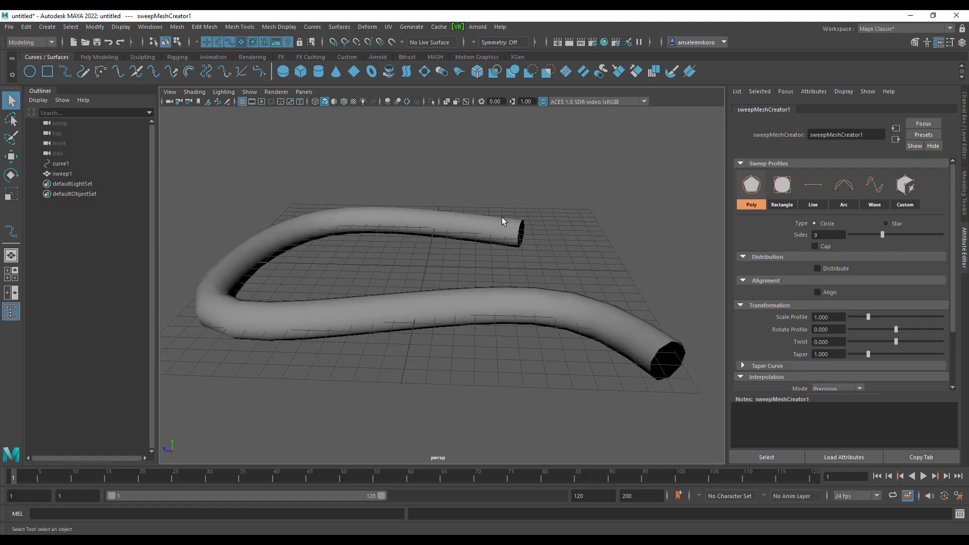
Show the wireframe on the shaded sweep and hide the viewport grid
left_click(344, 102)
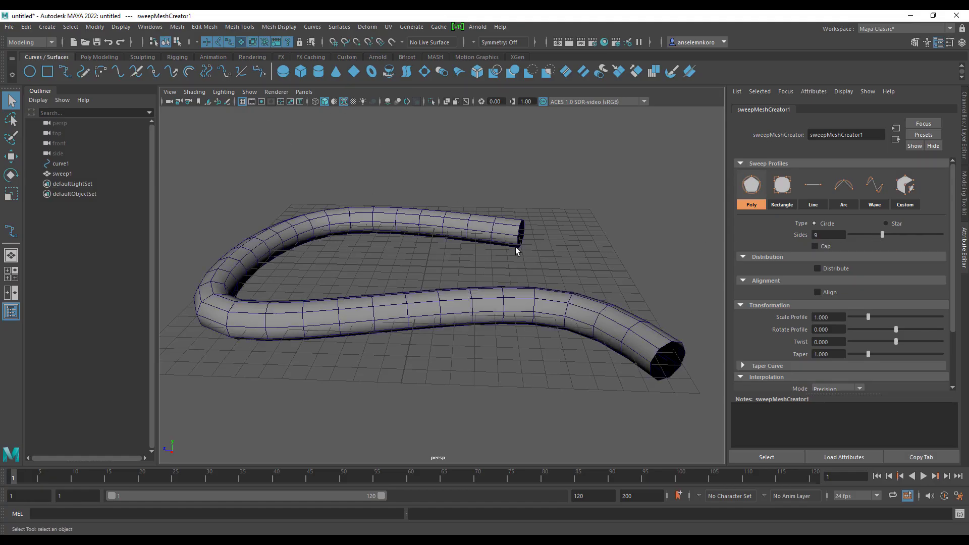
mouse_move(516, 248)
left_mouse_down("alt")
mouse_move(489, 244)
mouse_move(496, 268)
left_mouse_up("alt")
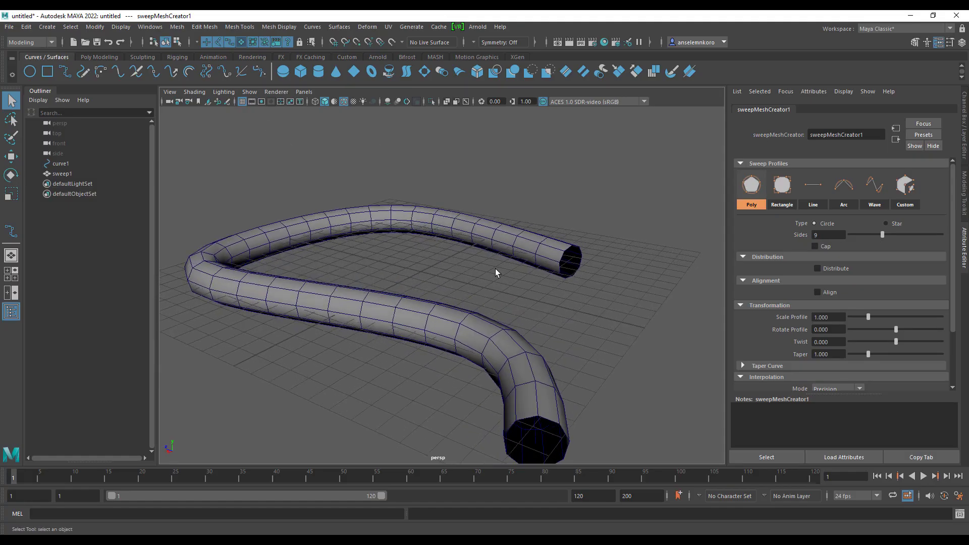
left_click(242, 101)
scroll(611, 306, "down", 2)
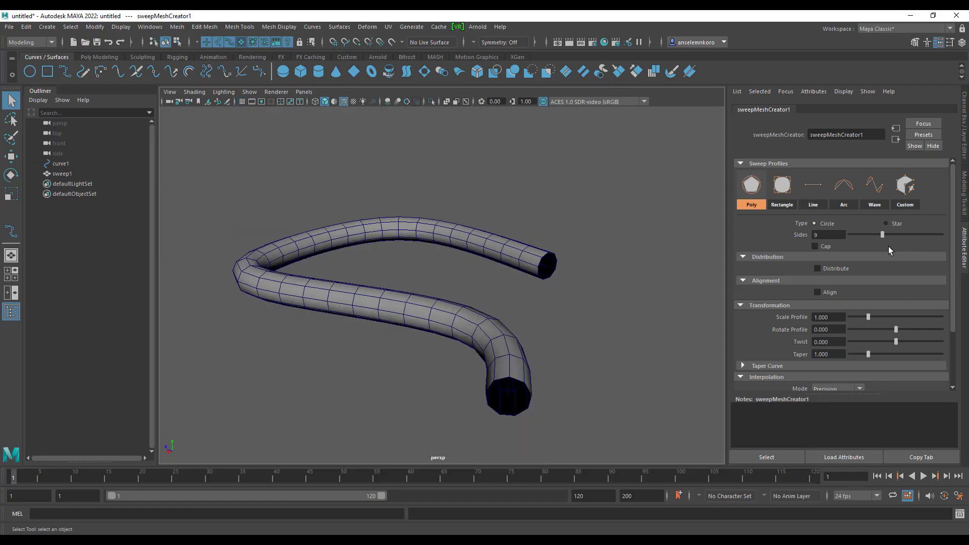
Try a star profile with 5 sides on the sweep, and restore the circle profile with 8 sides
mouse_move(888, 247)
left_mouse_down()
mouse_move(926, 236)
mouse_move(858, 239)
mouse_move(873, 238)
left_mouse_up()
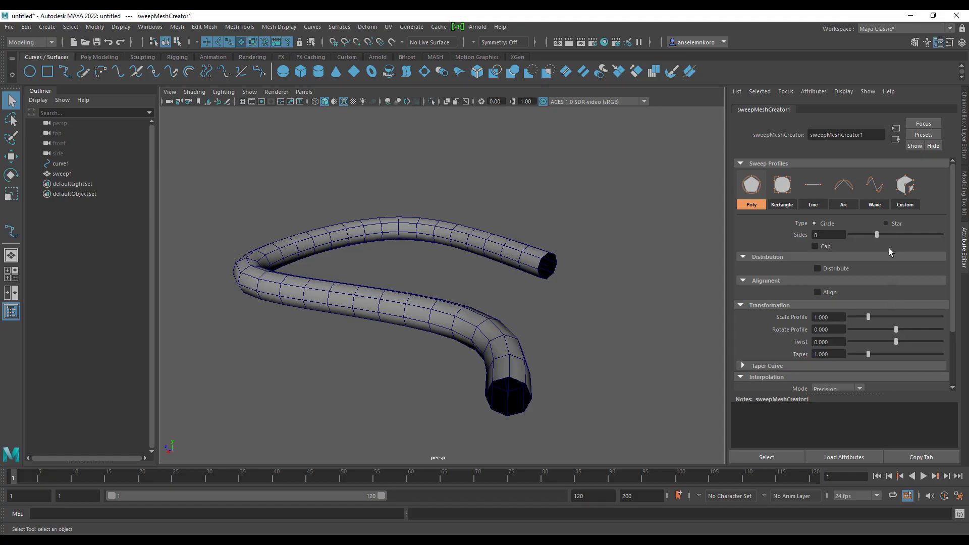
left_click(887, 223)
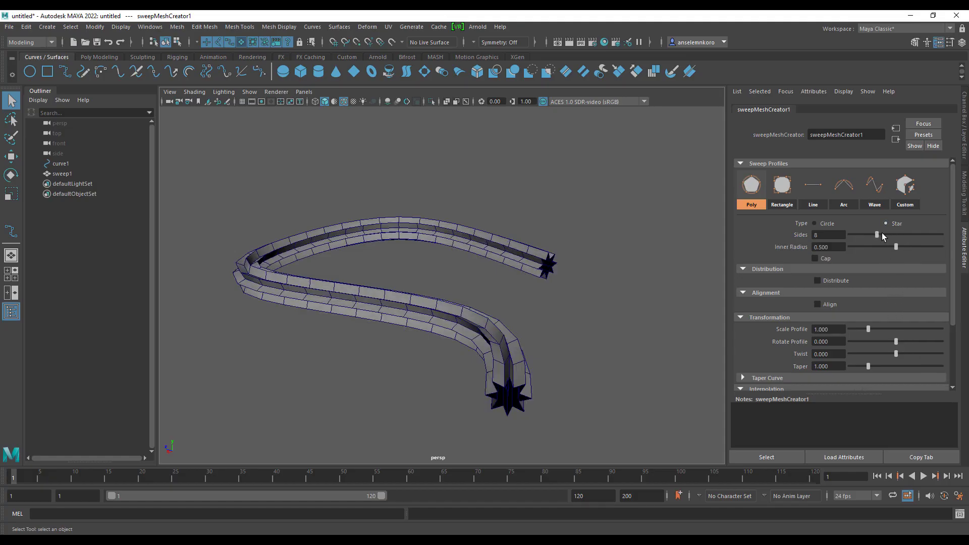
left_click_drag(882, 233, 859, 233)
left_click(830, 222)
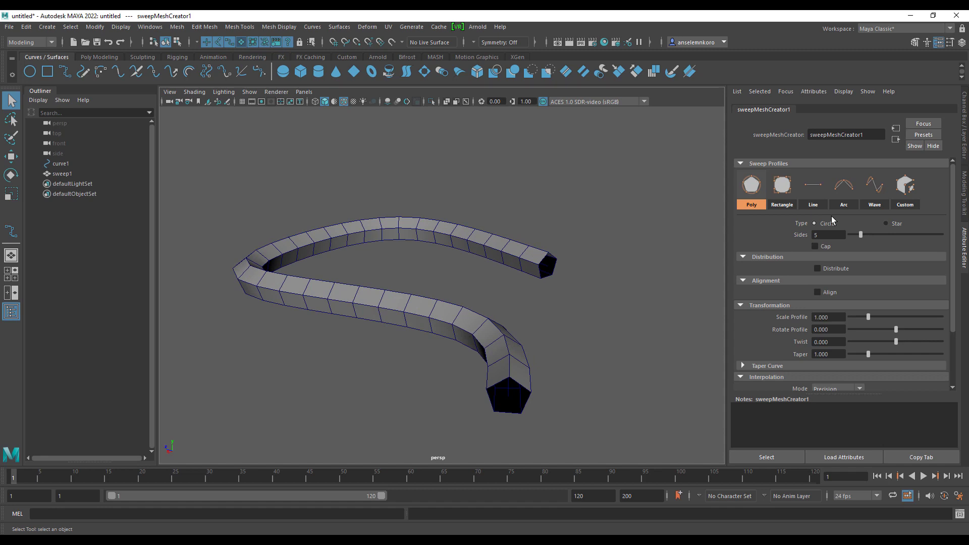
mouse_move(860, 235)
left_mouse_down()
mouse_move(849, 231)
mouse_move(879, 235)
mouse_move(847, 228)
mouse_move(888, 232)
mouse_move(863, 235)
mouse_move(877, 235)
left_mouse_up()
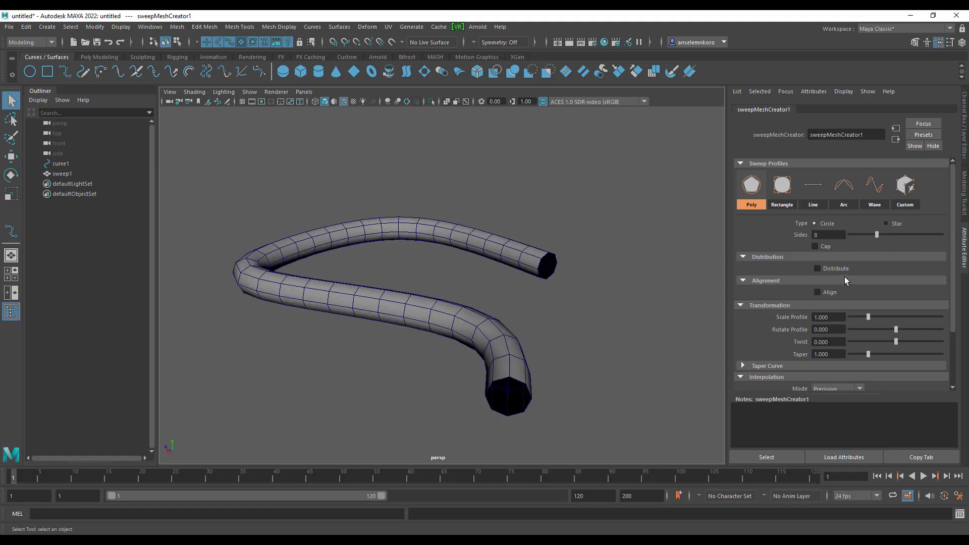
Enable distribution on the sweep so several parallel tubes follow the curve
left_click(833, 269)
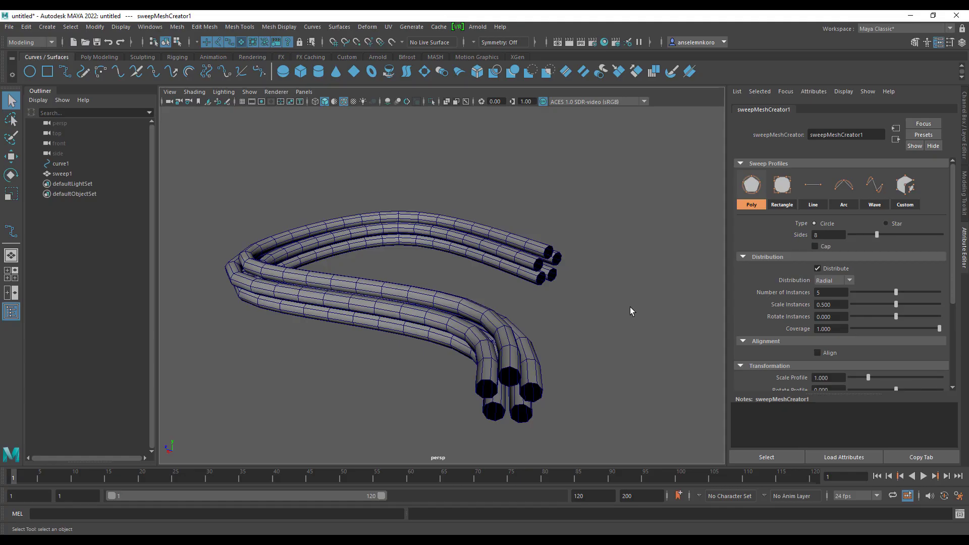
middle_click_drag(630, 307, 590, 237, "alt")
right_click_drag(589, 238, 618, 285, "alt")
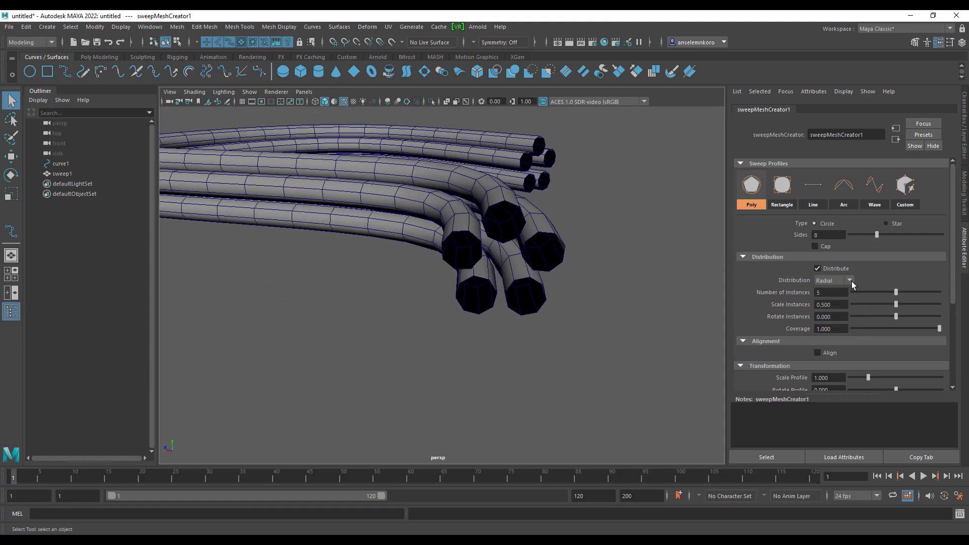
Try a linear distribution with 3 instances for the sweep
left_click(850, 280)
left_click(842, 311)
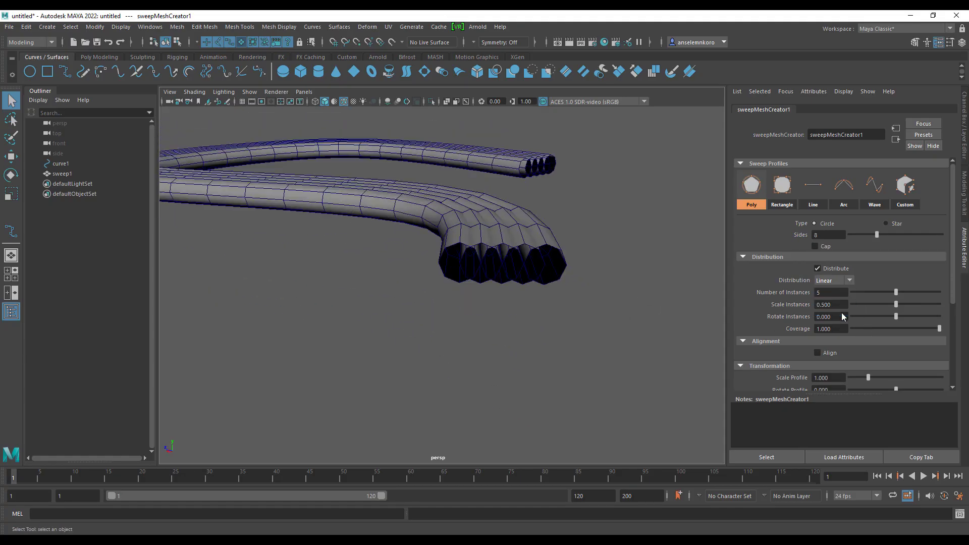
left_click_drag(891, 292, 872, 293)
Set the sweep's distribution to Radial with 6 instances and an instance scale of 0.347
left_click(830, 283)
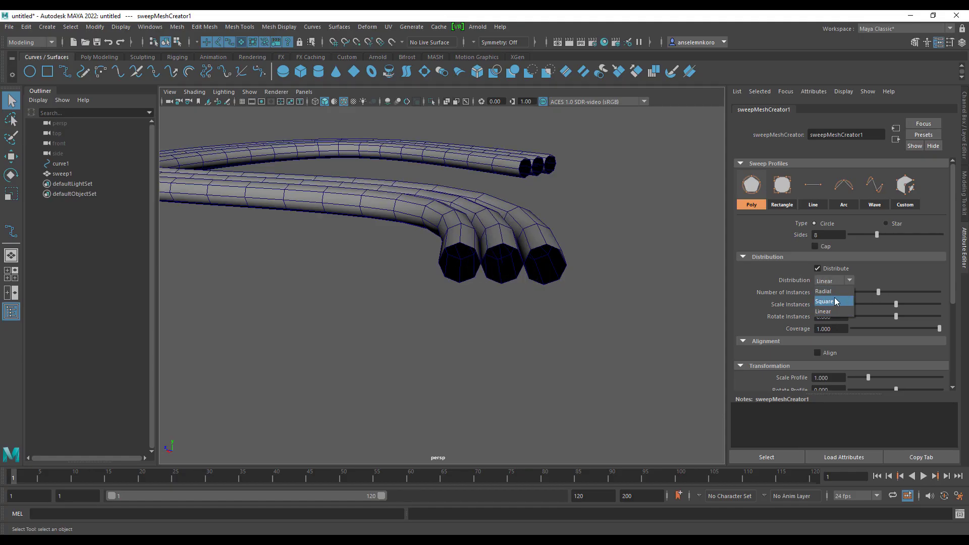
left_click(828, 291)
mouse_move(884, 293)
left_mouse_down()
mouse_move(910, 292)
mouse_move(880, 287)
mouse_move(898, 291)
left_mouse_up()
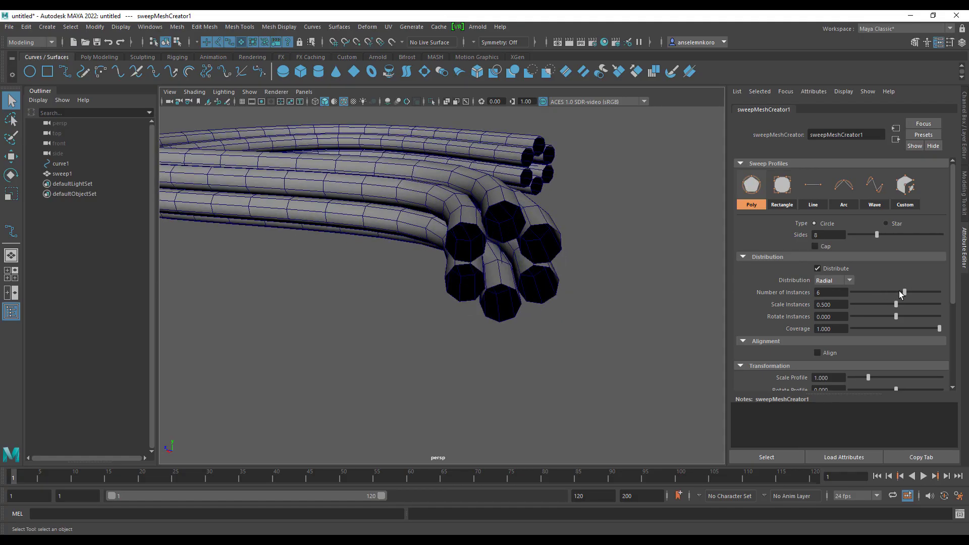
scroll(884, 279, "down", 1)
scroll(859, 300, "up", 1)
left_click_drag(898, 304, 939, 329)
Set the sweep's Taper to 0 so the tubes narrow to a point at one end
scroll(779, 330, "down", 4)
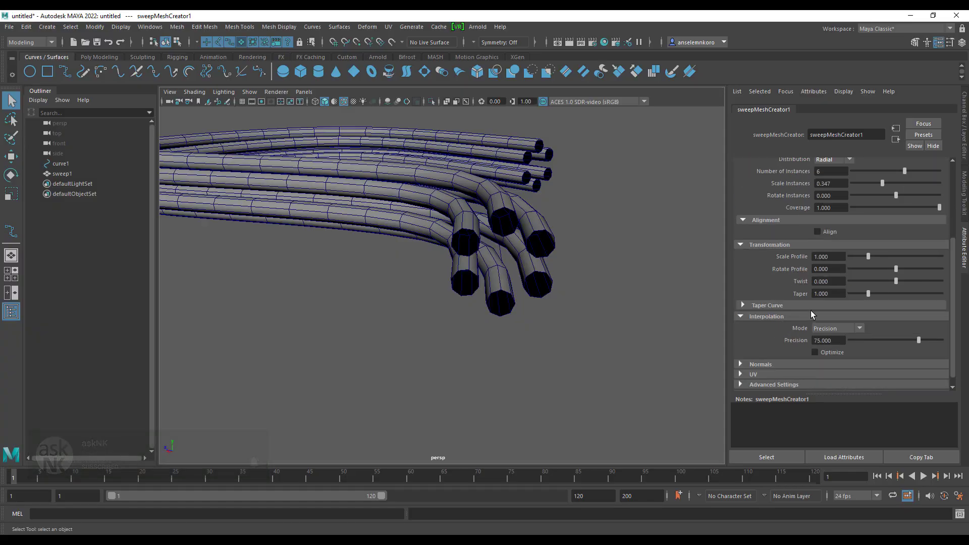
left_click(781, 304)
left_click(780, 304)
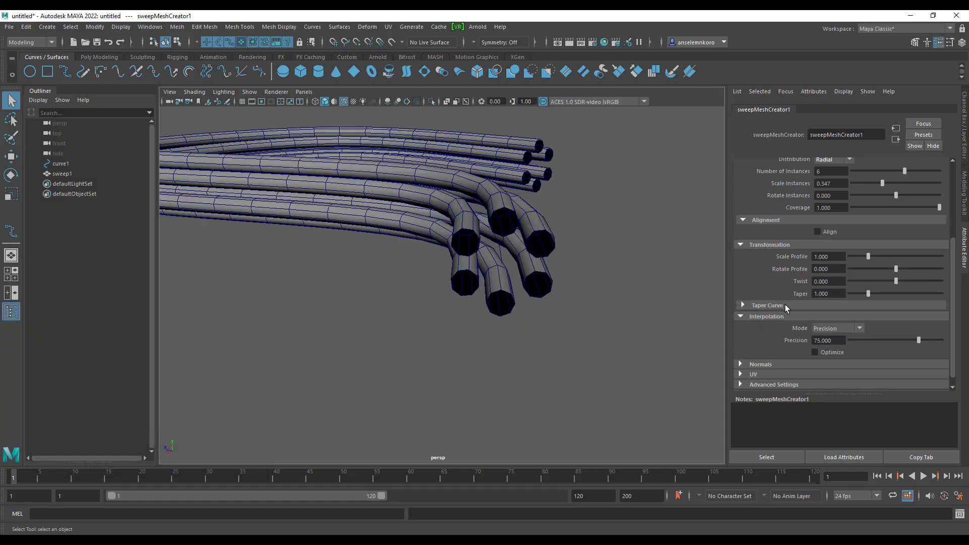
left_click_drag(872, 292, 848, 292)
Twist the six strands into a rope, raising the Twist value in stages through 2 and 3 to 5
mouse_move(497, 253)
left_mouse_down("alt")
mouse_move(573, 271)
mouse_move(487, 275)
mouse_move(480, 254)
left_mouse_up("alt")
scroll(439, 328, "up", 5)
left_click_drag(422, 316, 476, 296, "alt")
right_click_drag(477, 296, 514, 329, "alt")
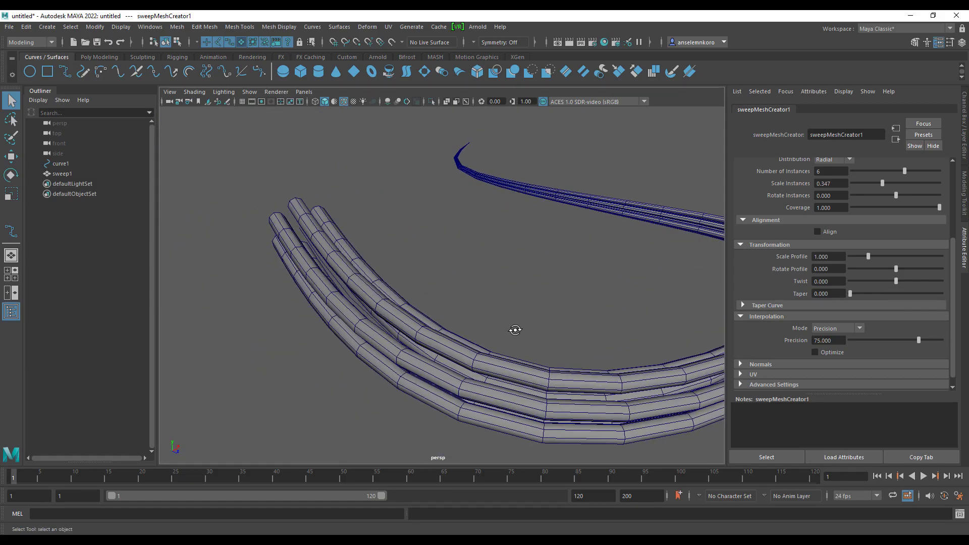
left_click_drag(895, 281, 946, 288)
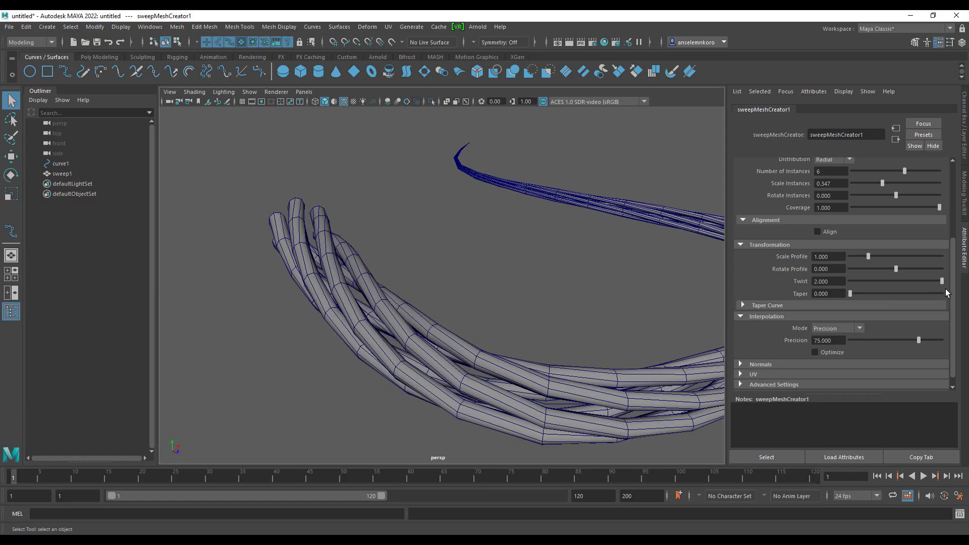
left_click(828, 281)
type("3")
key("Return")
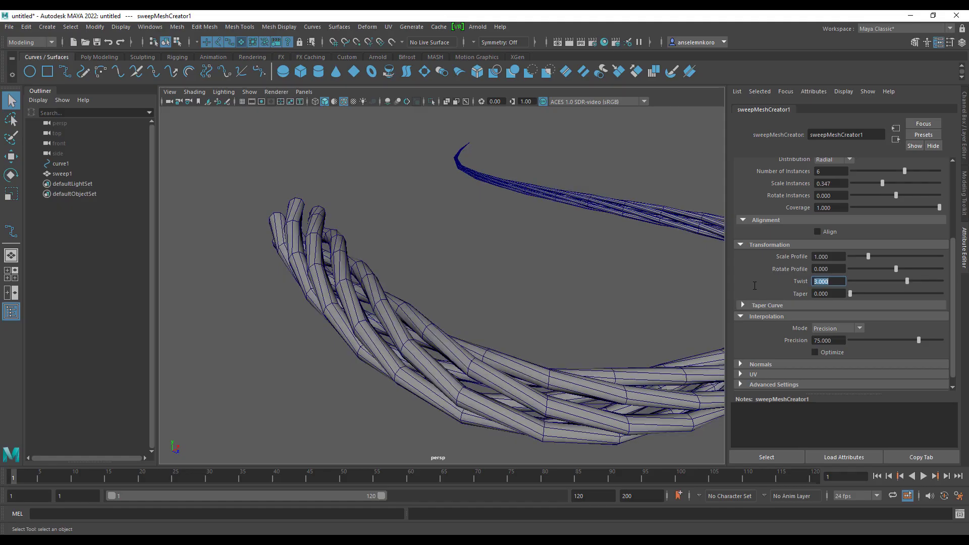
key("Return")
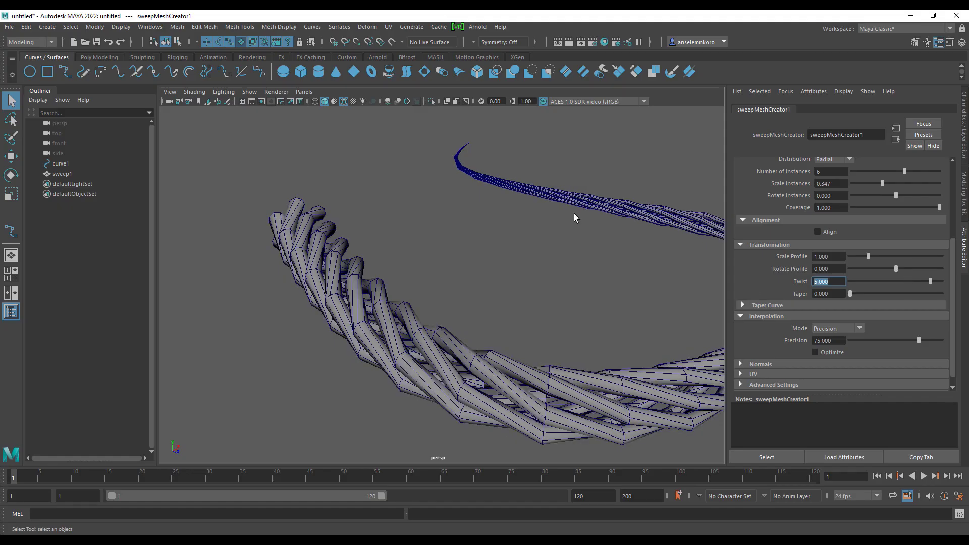
Select the rope mesh together with its curve, turn on smooth mesh preview and clear the selection
scroll(478, 250, "down", 5)
left_click_drag(488, 307, 506, 362)
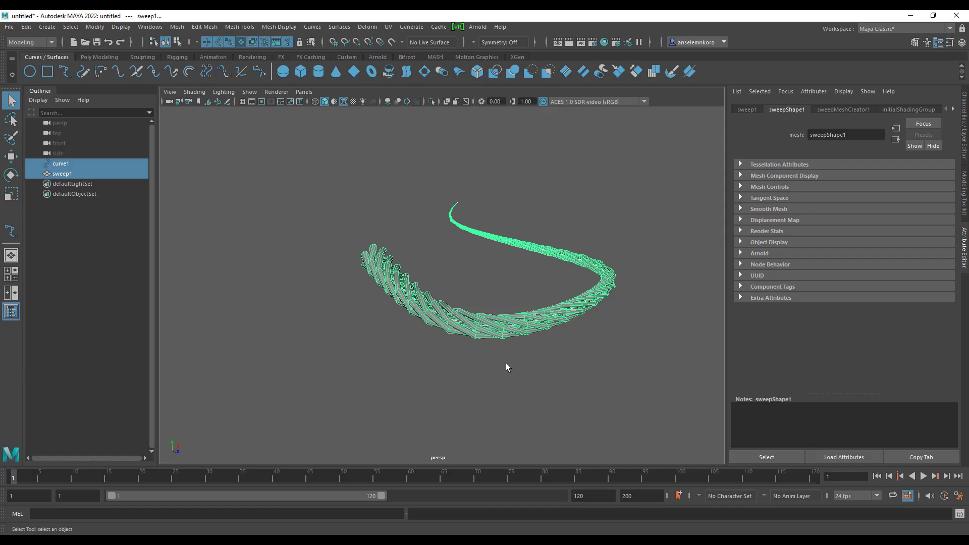
key("3")
left_click(586, 258)
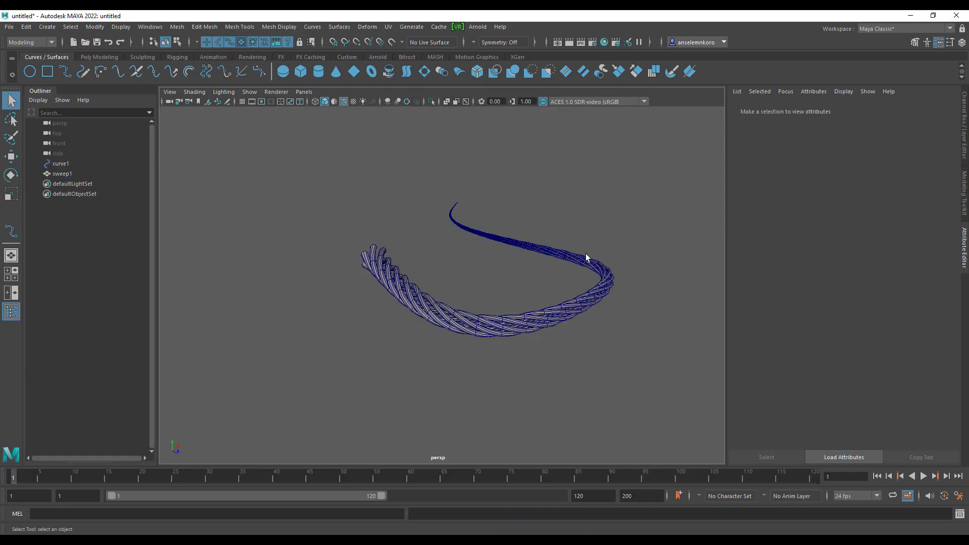
Select the twisted rope mesh and display its sweepMeshCreator1 attributes
left_click_drag(500, 354, 510, 243, "alt")
right_click_drag(510, 243, 519, 328, "alt")
middle_click_drag(519, 328, 375, 365, "alt")
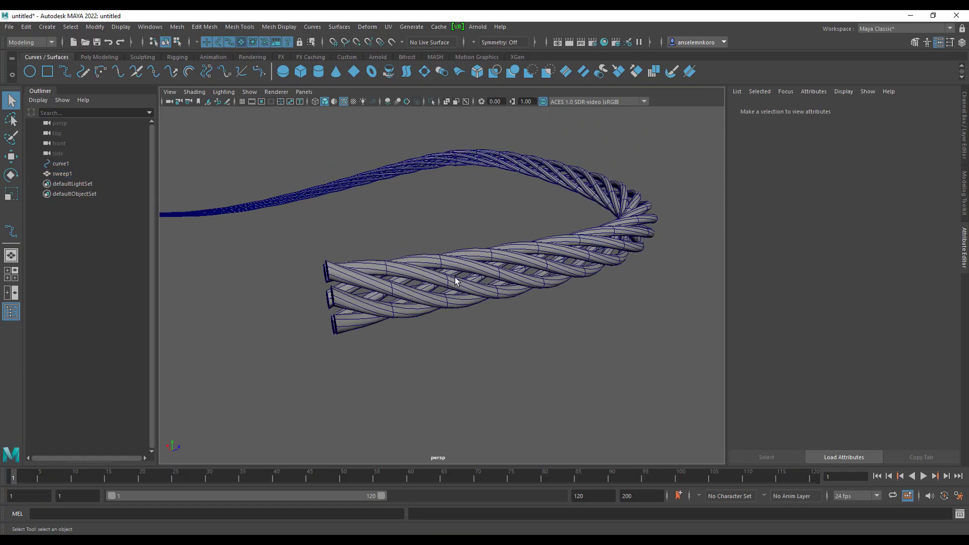
left_click(456, 277)
left_click_drag(579, 307, 524, 298, "alt")
middle_click_drag(536, 304, 548, 350, "alt")
left_click(844, 109)
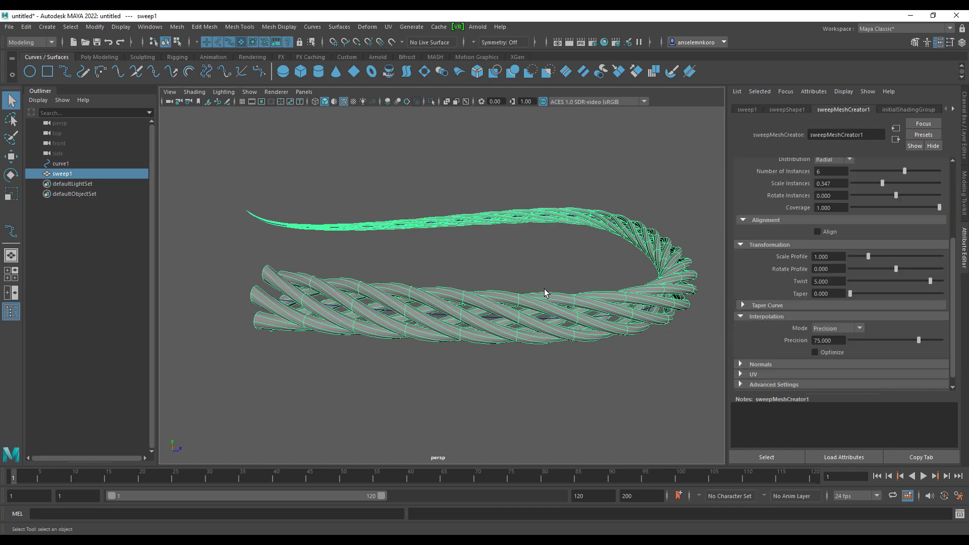
scroll(544, 288, "up", 2)
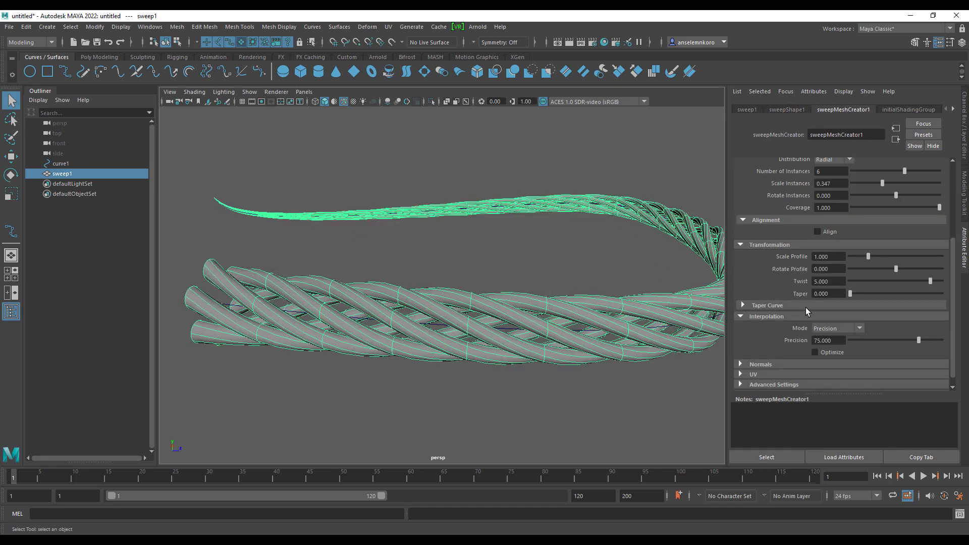
Switch the rope's sweep profile from Poly to Rectangle and inspect the strands along its length
scroll(787, 293, "up", 3)
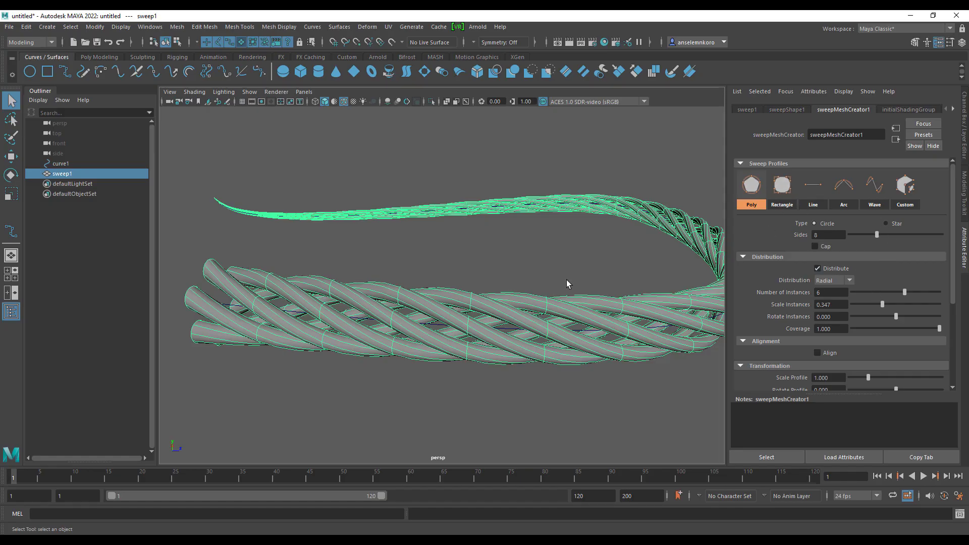
left_click_drag(566, 279, 454, 374, "alt")
left_click(781, 184)
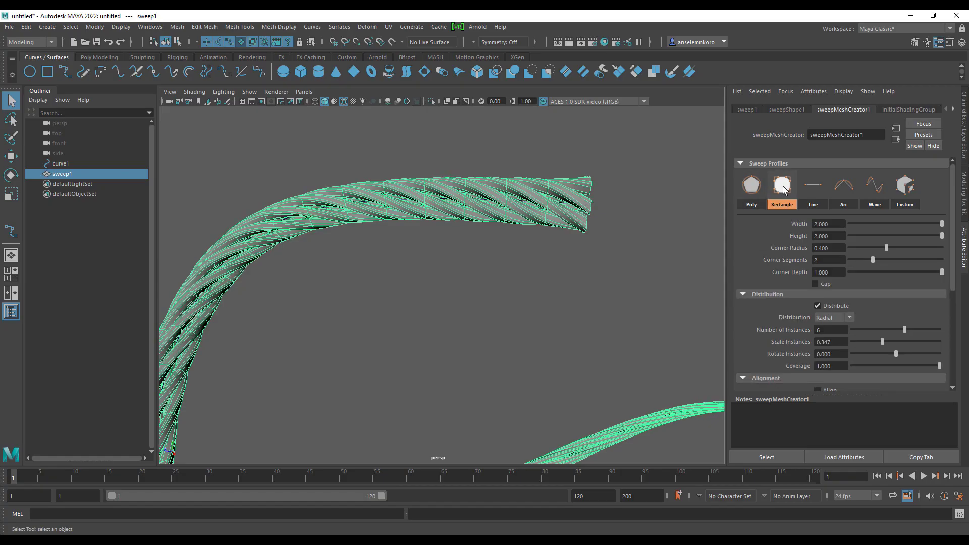
left_click_drag(588, 368, 524, 360, "alt")
right_click_drag(523, 360, 461, 309, "alt")
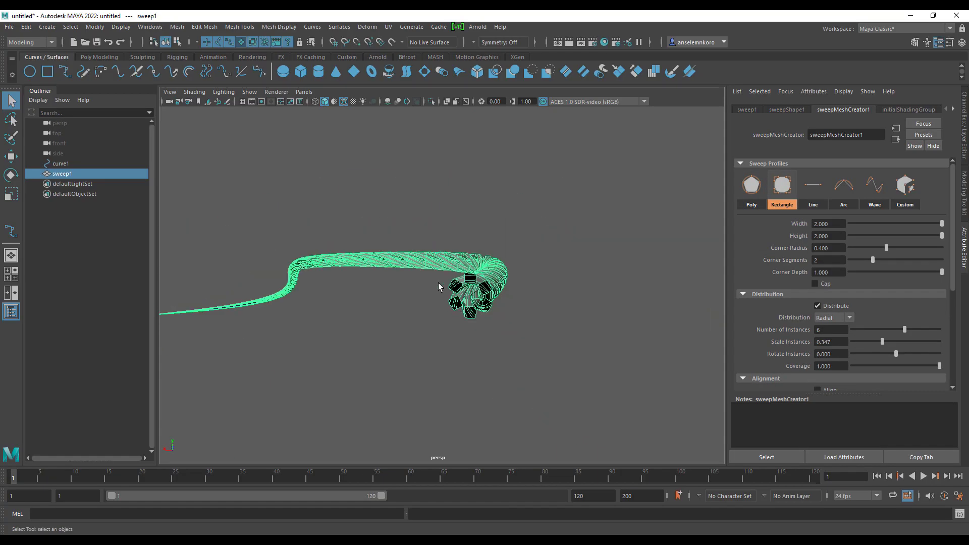
Delete the rope mesh and its curve, and turn the viewport grid back on
key("Delete")
left_click(463, 286)
left_click_drag(463, 287, 486, 318, "alt")
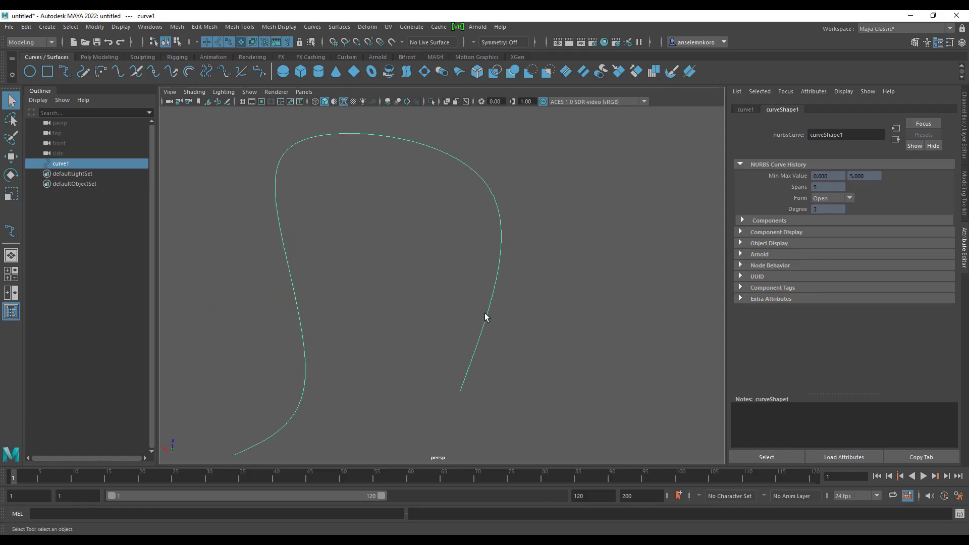
key("Delete")
left_click(243, 101)
left_click_drag(303, 147, 168, 173, "alt")
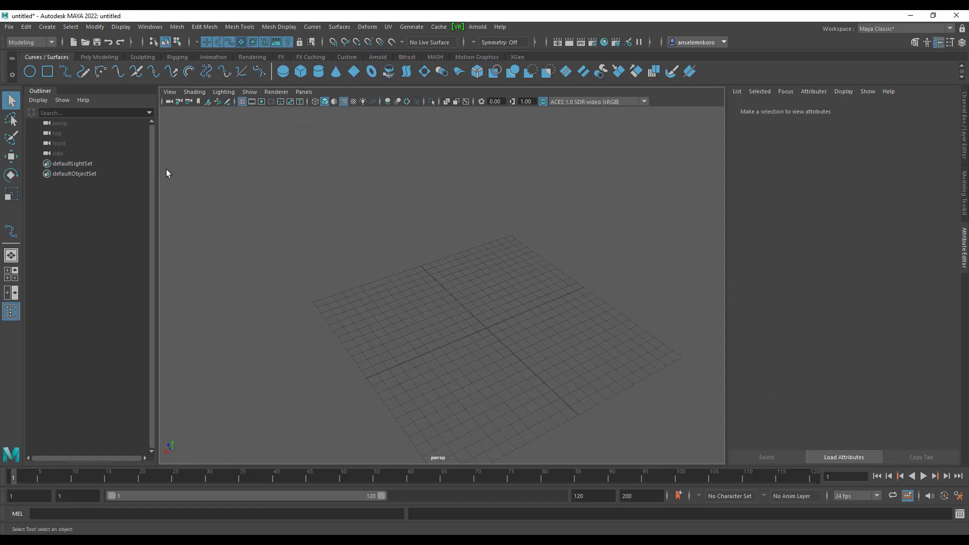
Draw a long winding S-shaped freehand curve across and beyond the grid with the Pencil Curve Tool
left_click(83, 73)
left_click_drag(461, 275, 403, 294, "alt")
scroll(443, 305, "up", 3)
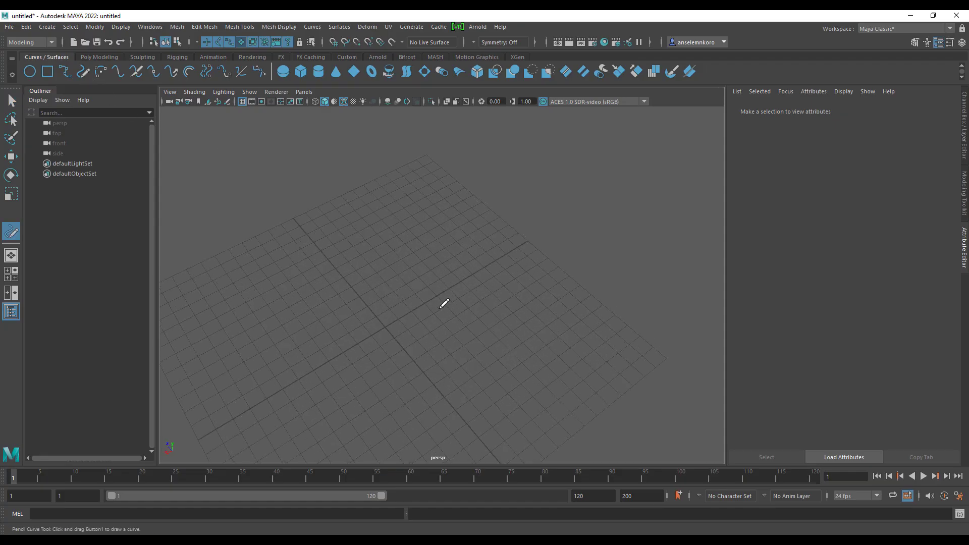
middle_click_drag(443, 305, 486, 291, "alt")
left_click_drag(649, 223, 699, 121)
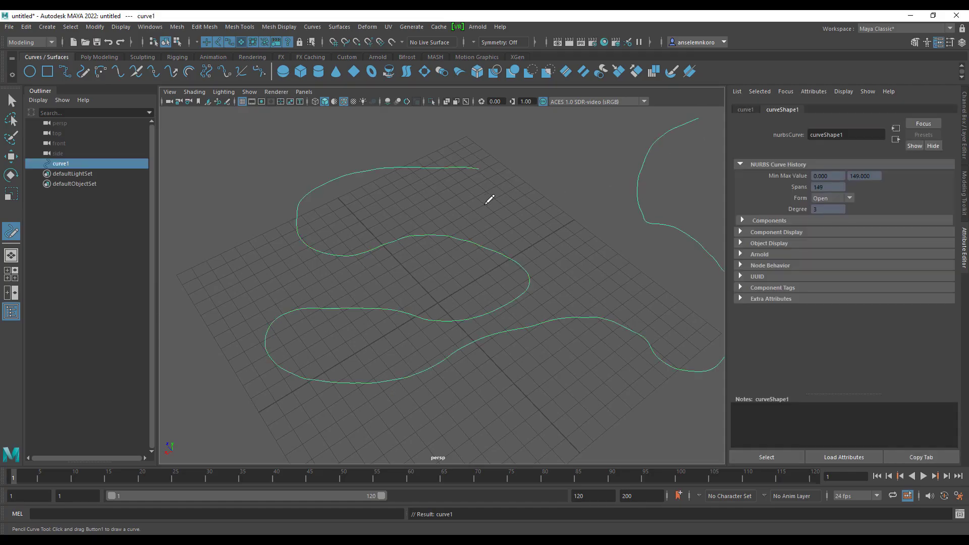
key("q")
mouse_move(474, 280)
left_mouse_down("alt")
mouse_move(567, 258)
mouse_move(566, 301)
mouse_move(568, 292)
mouse_move(545, 323)
left_mouse_up("alt")
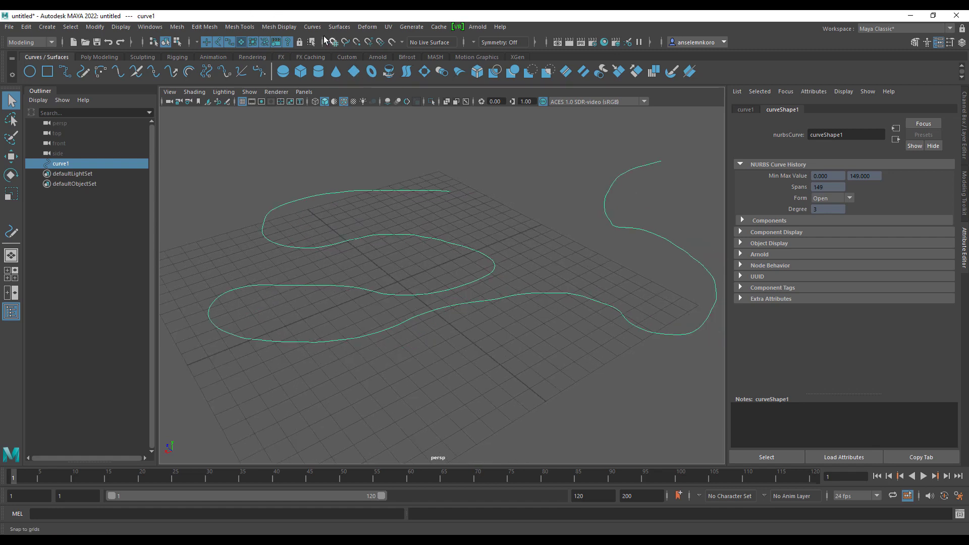
Try a uniform cubic rebuild of the pencil curve with 10 spans and undo it
left_click(312, 26)
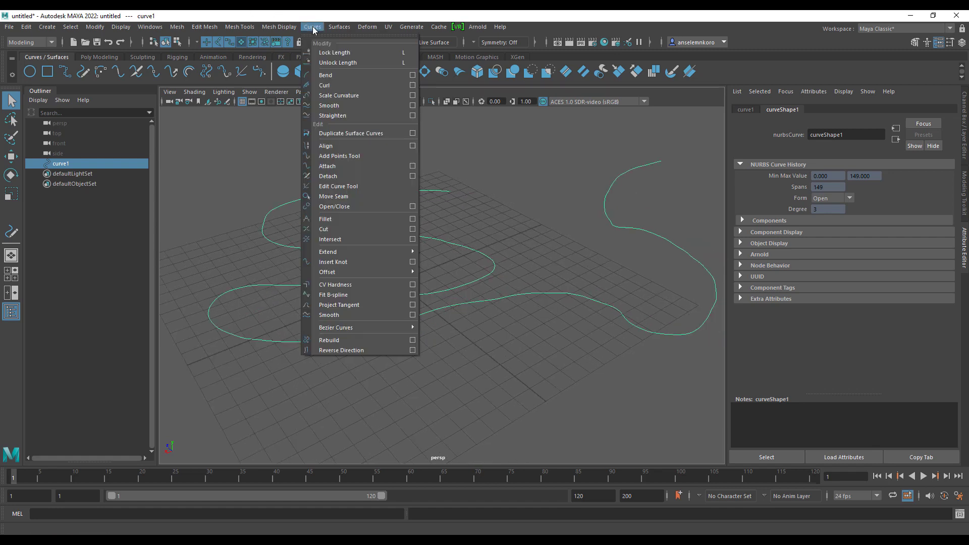
left_click(413, 340)
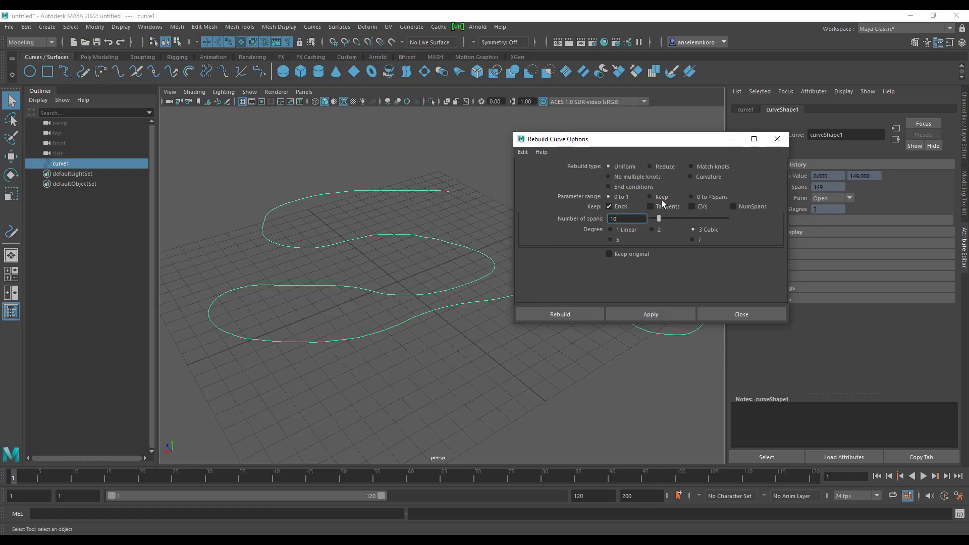
left_click(662, 312)
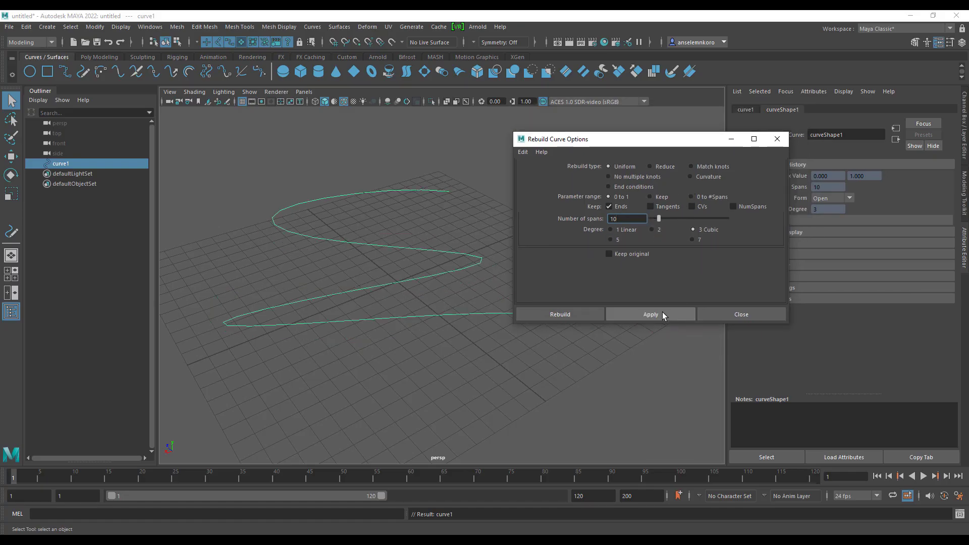
key("ctrl+z")
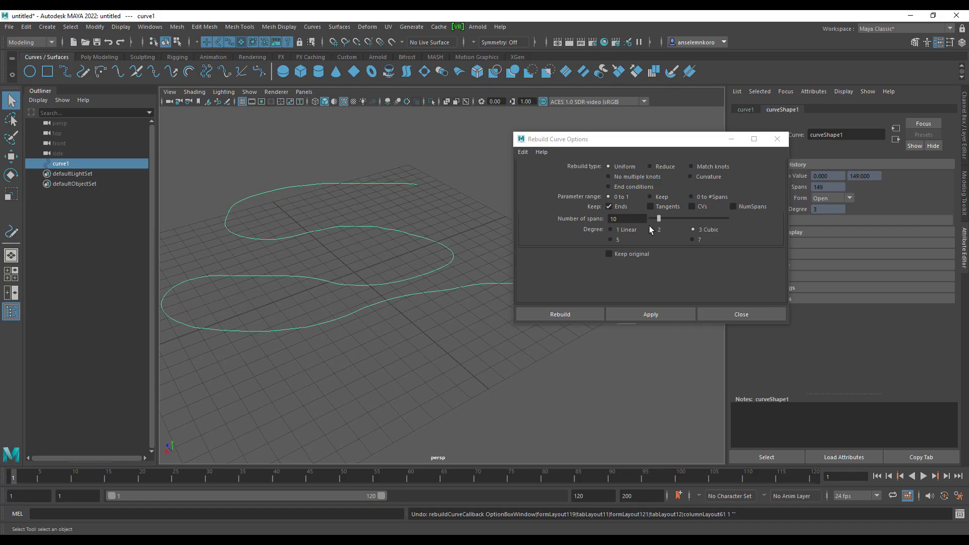
Rebuild the pencil curve with 20 spans, applying the rebuild twice, and close the options
type("20")
key("Return")
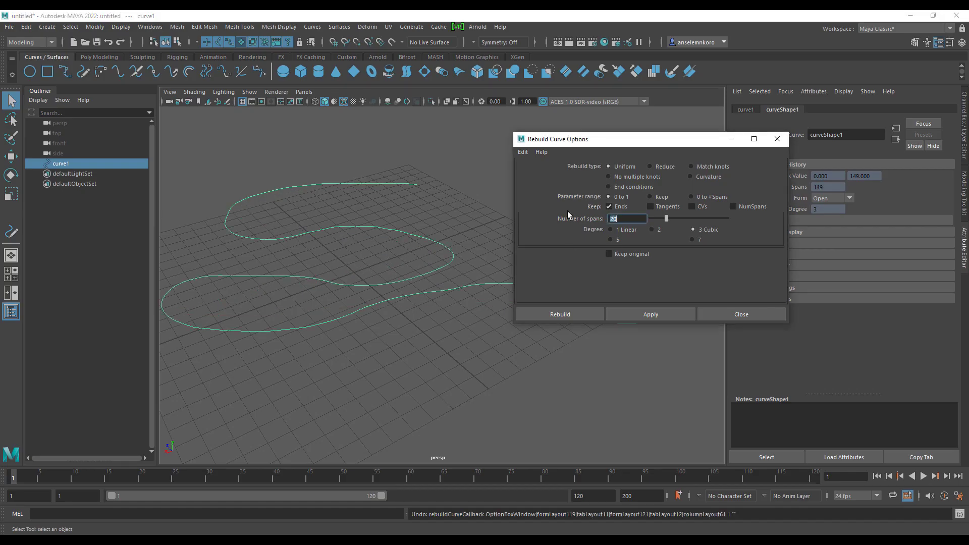
left_click(645, 317)
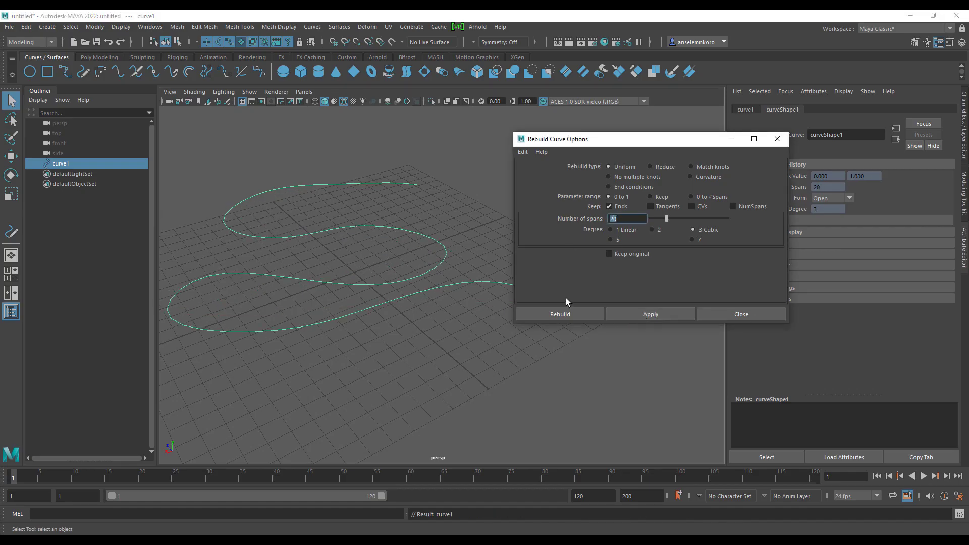
left_click(672, 314)
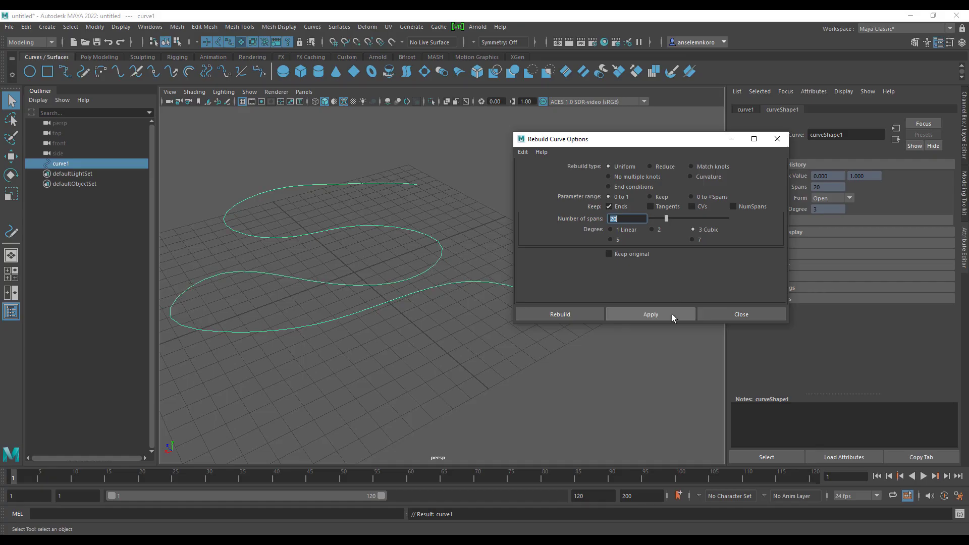
left_click(728, 316)
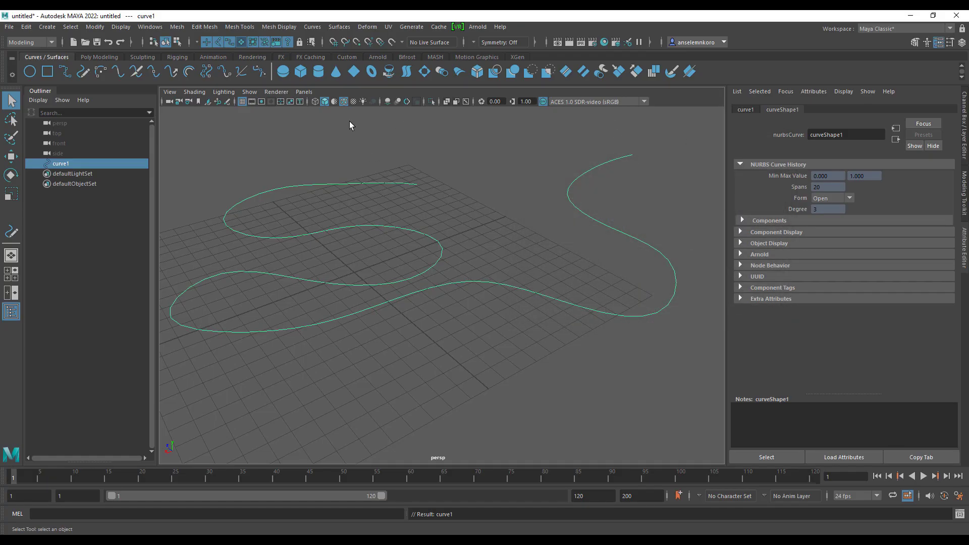
Try smoothing the rebuilt curve with a Smoothness of 5.0584 and undo it
left_click(318, 29)
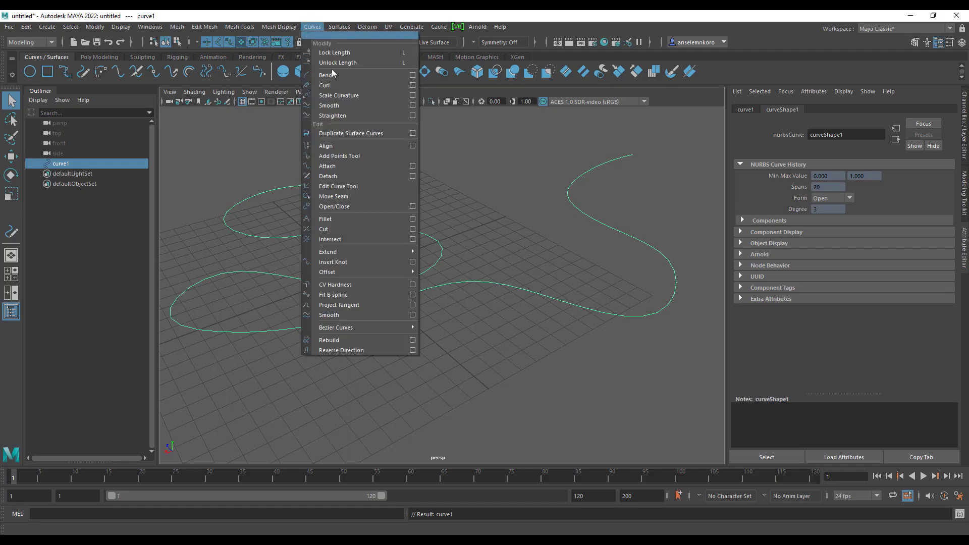
left_click(412, 317)
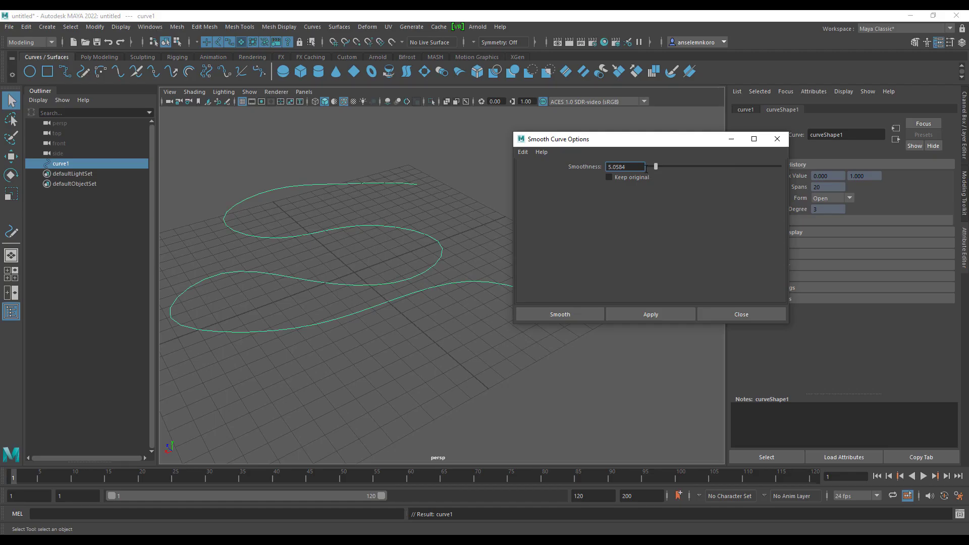
left_click(641, 316)
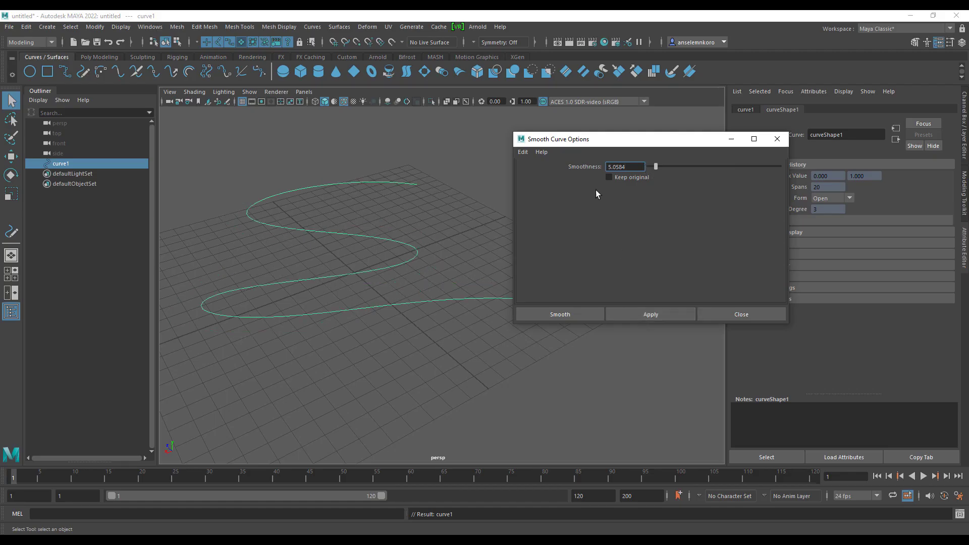
middle_click_drag(382, 291, 323, 304, "alt")
key("ctrl+z")
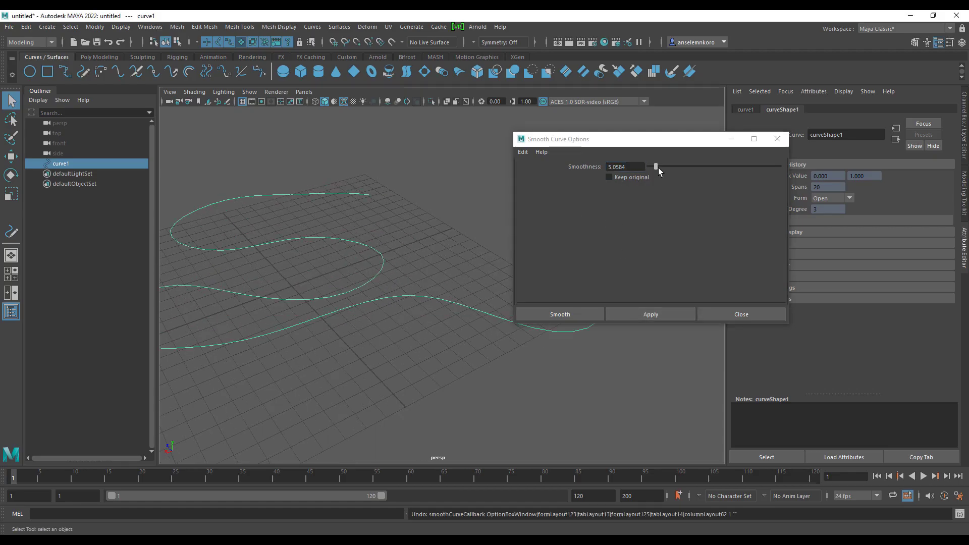
Smooth the curve with a Smoothness of 0.3891 and close the smoothing options
left_click_drag(657, 167, 649, 165)
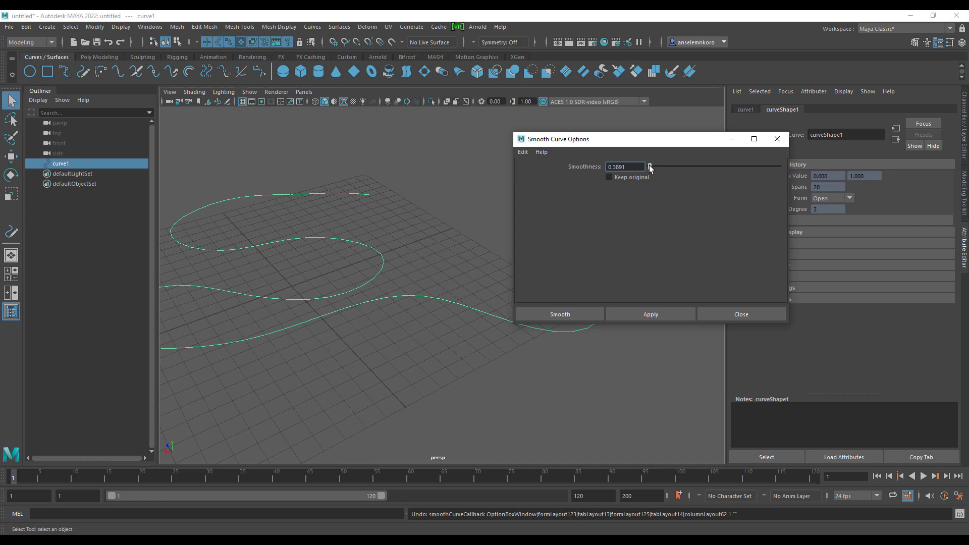
left_click(646, 315)
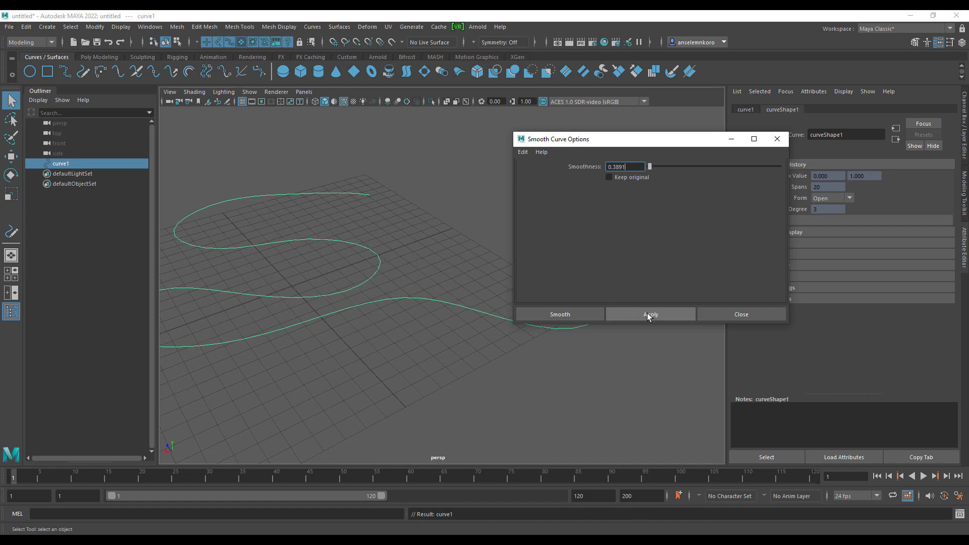
left_click(780, 139)
Create a Sweep Mesh along the smoothed winding curve
scroll(474, 241, "down", 3)
left_click_drag(511, 281, 380, 239, "alt")
right_click_drag(380, 239, 569, 401, "alt")
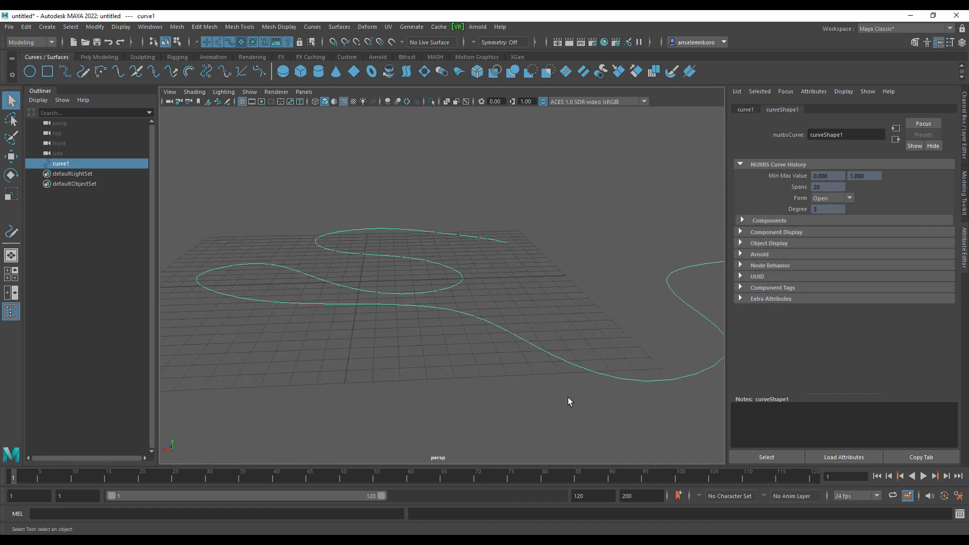
left_click_drag(568, 400, 621, 335, "alt")
right_click_drag(621, 335, 454, 351, "alt")
middle_click_drag(454, 350, 501, 334, "alt")
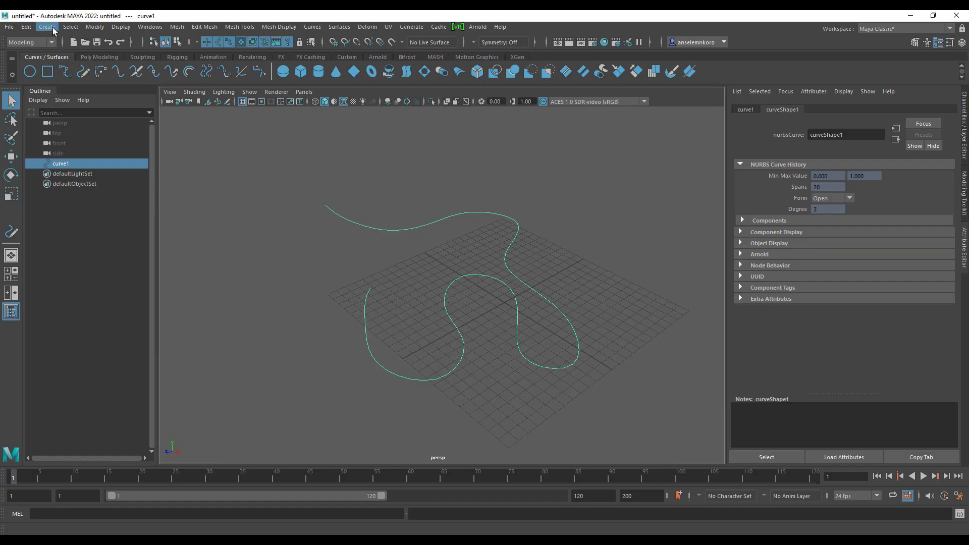
left_click(48, 28)
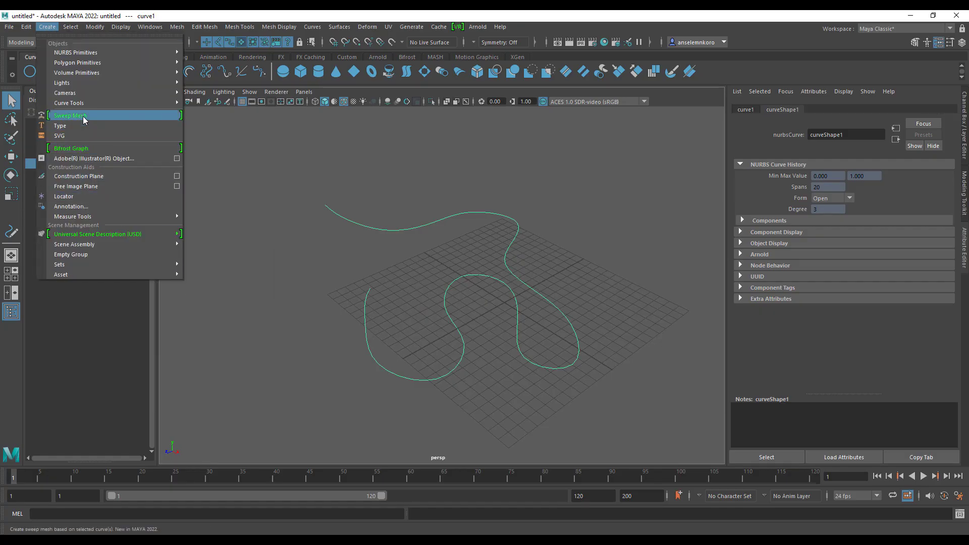
left_click(83, 117)
scroll(559, 338, "up", 5)
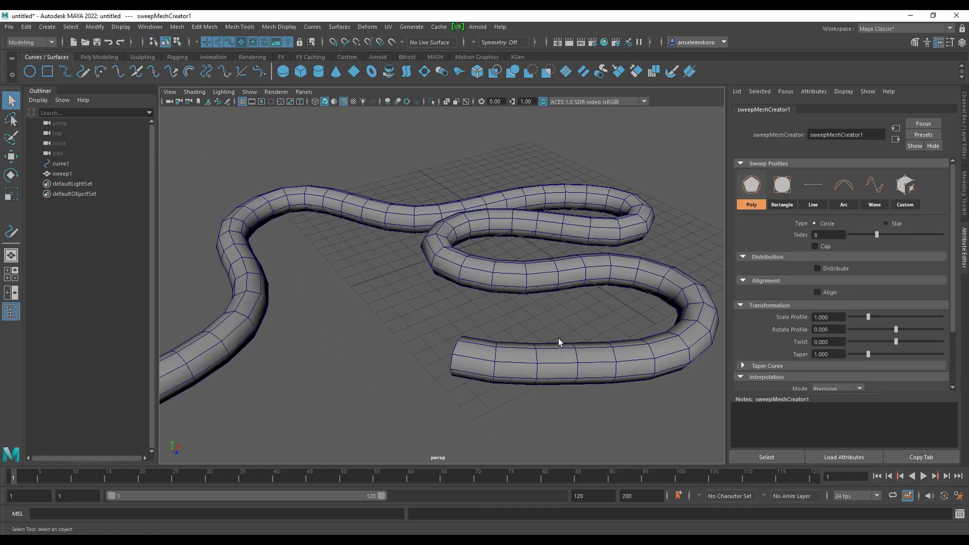
Change the new sweep's profile to Rectangle and examine its open end up close
left_click_drag(558, 338, 563, 302, "alt")
middle_click_drag(562, 303, 497, 268, "alt")
left_click(781, 190)
middle_click_drag(485, 350, 394, 378, "alt")
right_click_drag(393, 379, 443, 367, "alt")
left_click_drag(448, 363, 452, 359, "alt")
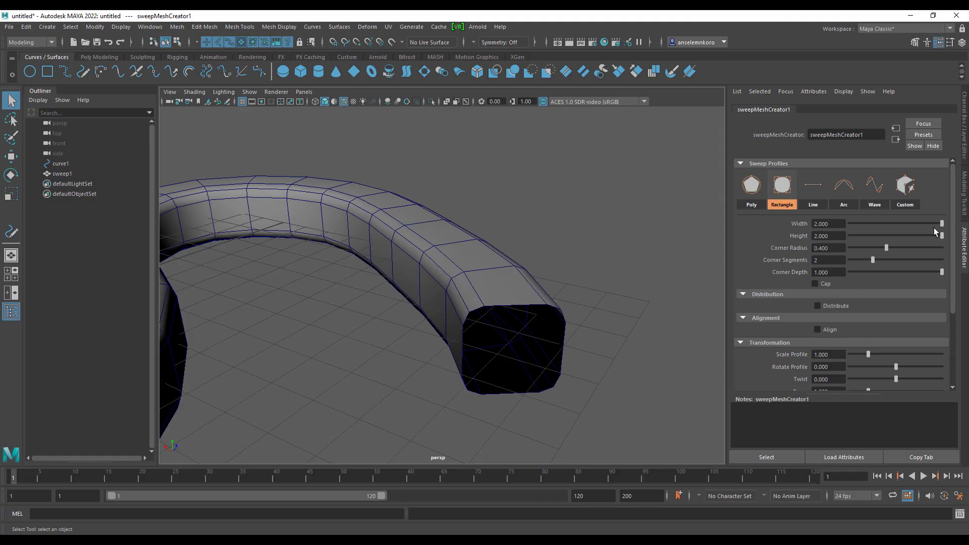
Set the rectangle profile's Corner Radius to 0.45 and Corner Segments to 3, keeping Width and Height at 2
mouse_move(939, 222)
left_mouse_down()
mouse_move(891, 235)
mouse_move(942, 235)
mouse_move(931, 239)
mouse_move(875, 229)
mouse_move(934, 234)
left_mouse_up()
left_click_drag(885, 248, 941, 273)
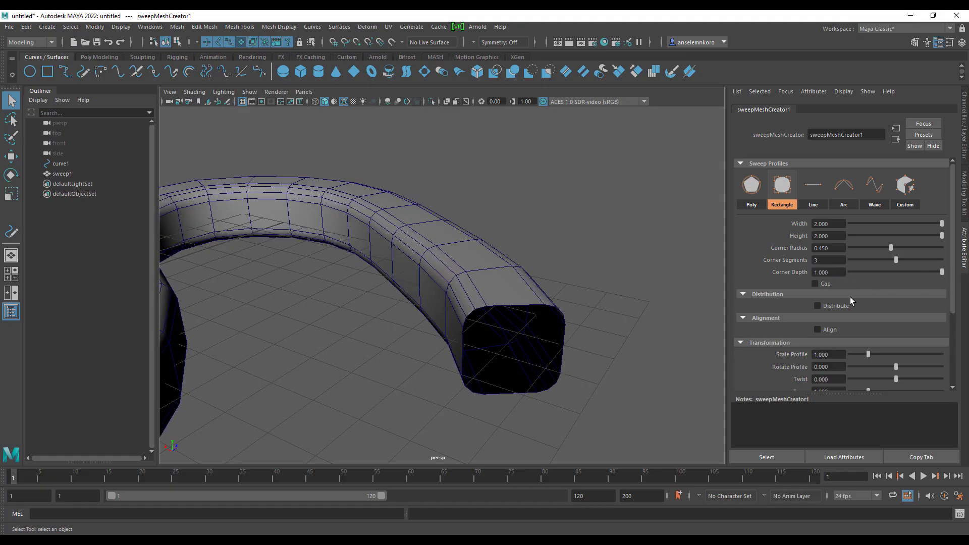
scroll(824, 310, "down", 4)
scroll(783, 282, "up", 4)
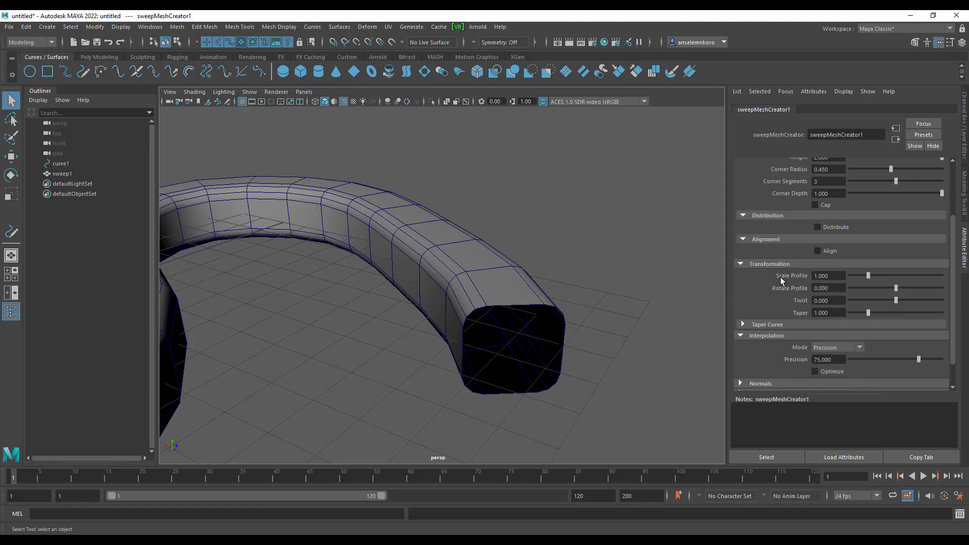
Change the sweep profile to Line to form a flat road-like strip, and inspect its bends
left_click(819, 187)
scroll(530, 335, "down", 6)
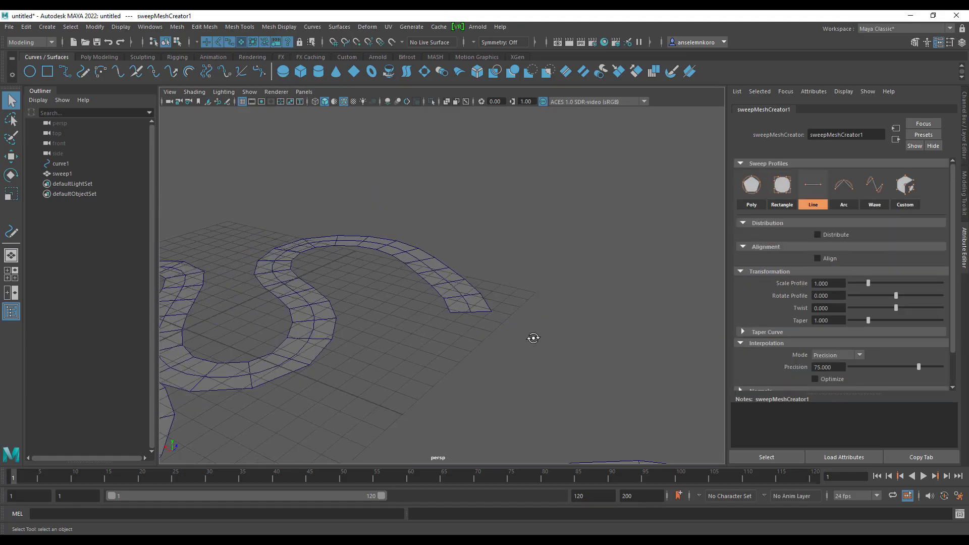
scroll(422, 323, "down", 5)
left_click_drag(626, 331, 457, 306, "alt")
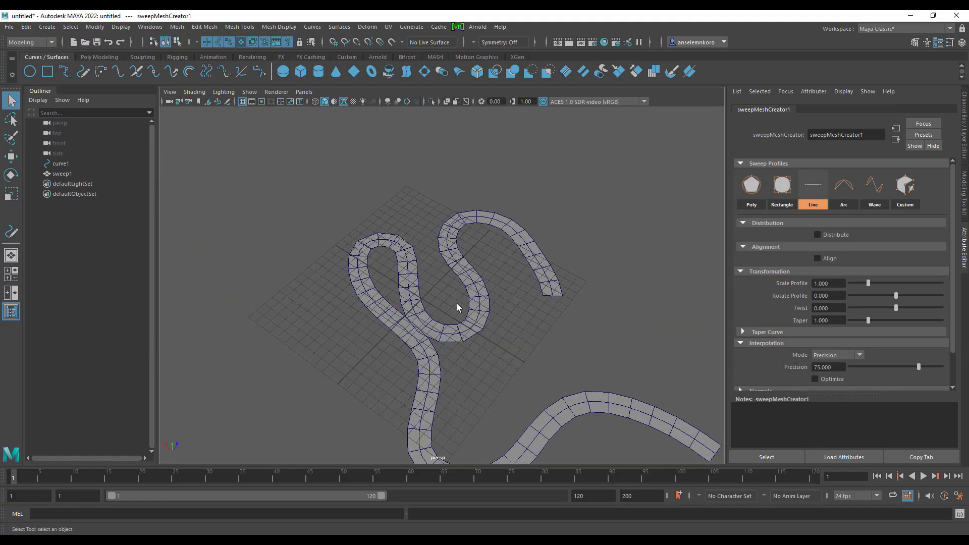
scroll(472, 348, "up", 4)
scroll(478, 367, "down", 3)
scroll(479, 367, "up", 3)
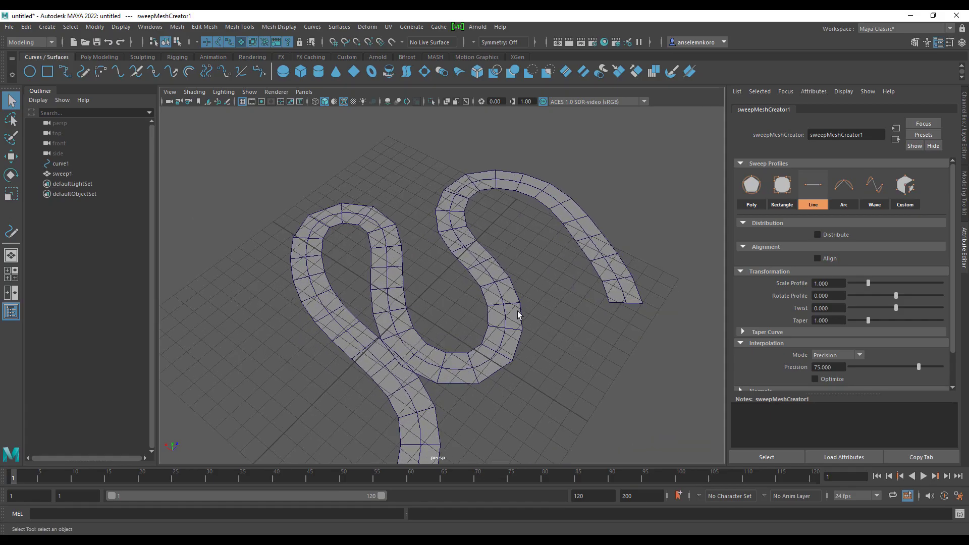
left_click_drag(353, 266, 631, 341, "alt")
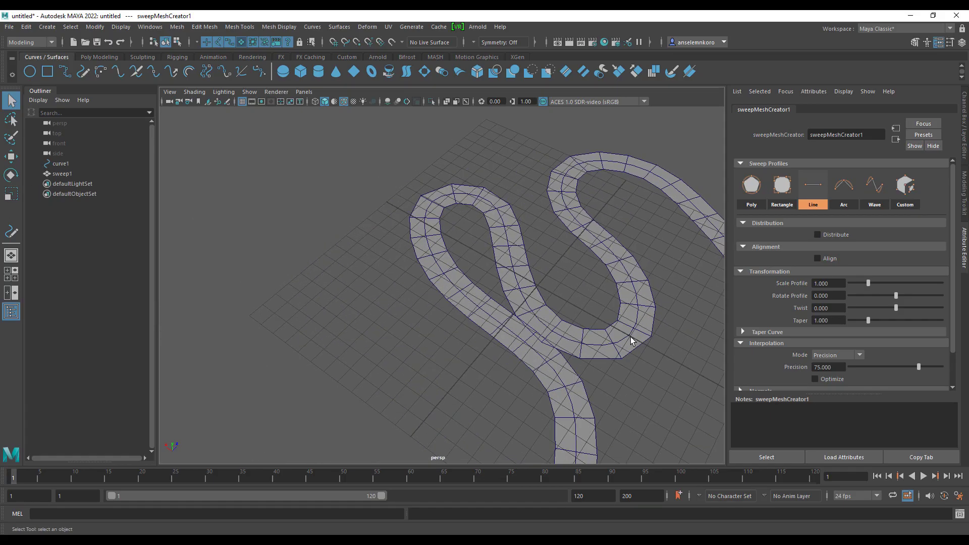
Reshape a bend of the swept strip by pulling one of the curve's control vertices outward
left_click(61, 163)
middle_click_drag(550, 327, 504, 315, "alt")
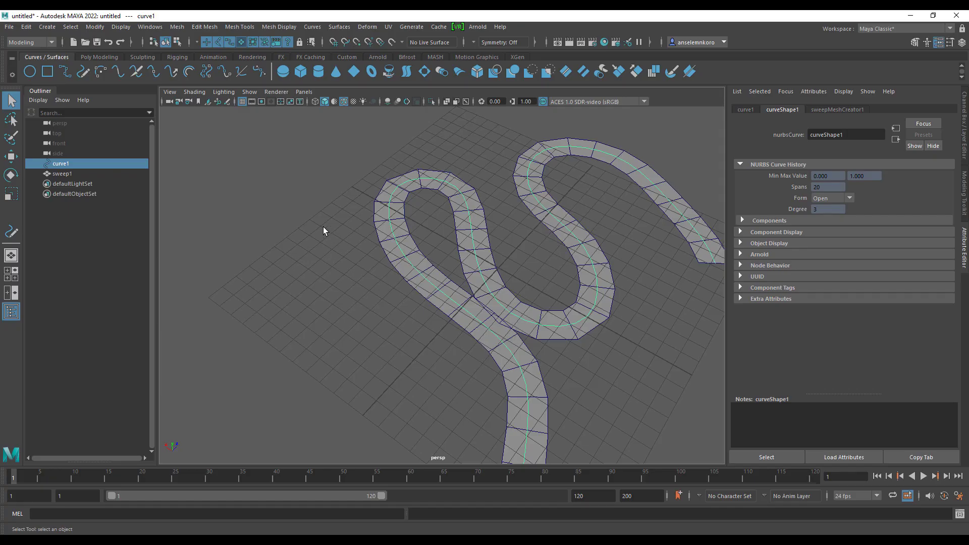
right_click_drag(329, 233, 245, 236)
left_click_drag(398, 258, 394, 418, "alt")
left_click(14, 159)
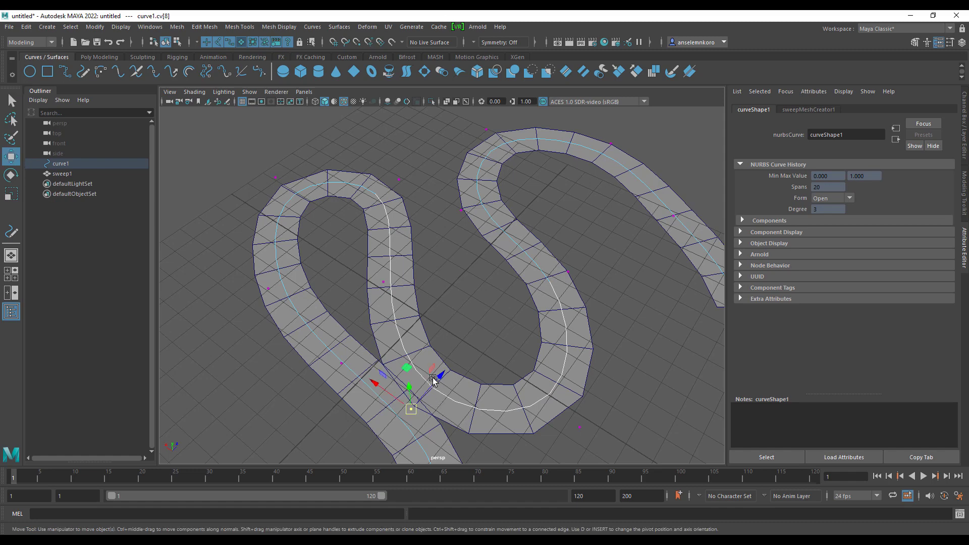
left_click_drag(432, 377, 415, 291, "alt")
scroll(579, 354, "down", 3)
left_click(522, 308)
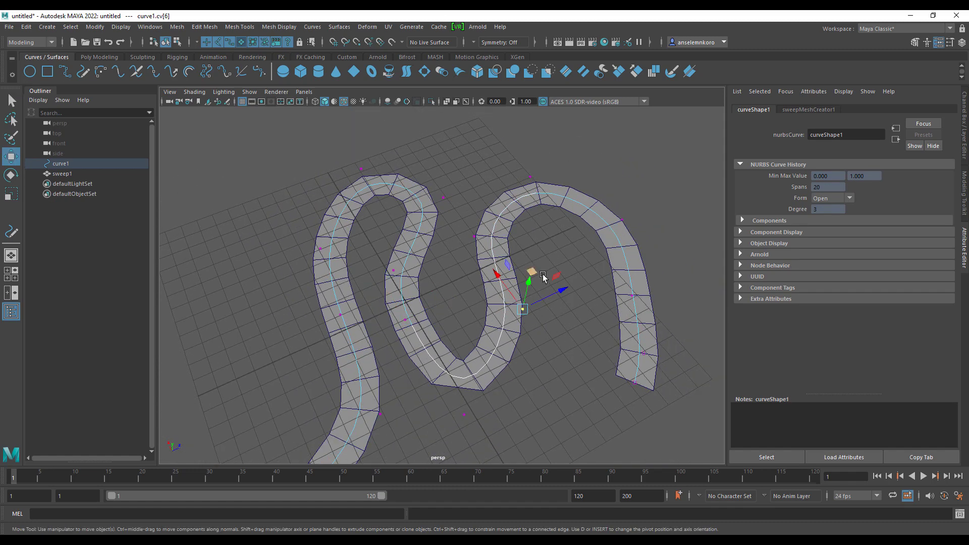
left_click_drag(543, 277, 556, 341)
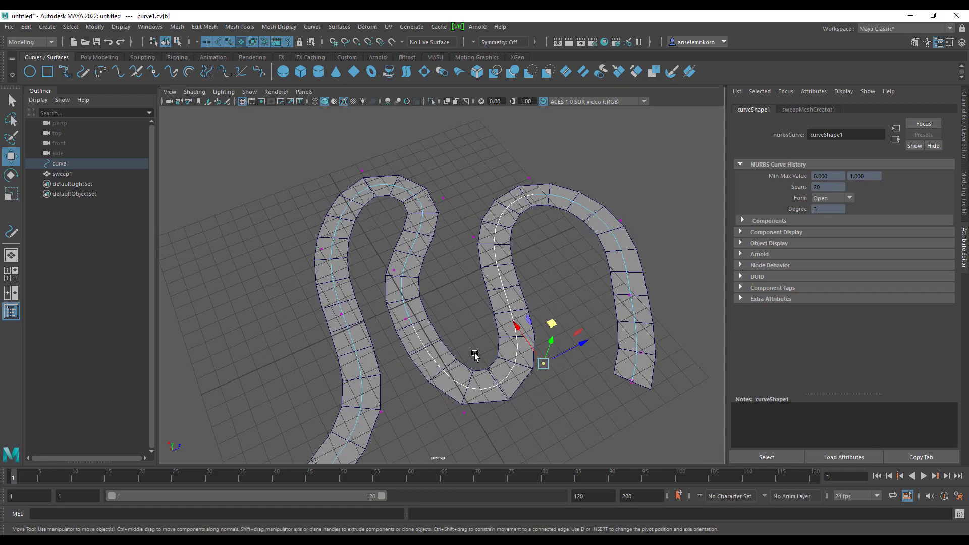
left_click_drag(474, 353, 495, 223, "alt")
Select the sweep mesh in object mode and change its sweep profile to Arc
right_click_drag(496, 223, 567, 195)
middle_click_drag(585, 265, 448, 322, "alt")
left_click(433, 300)
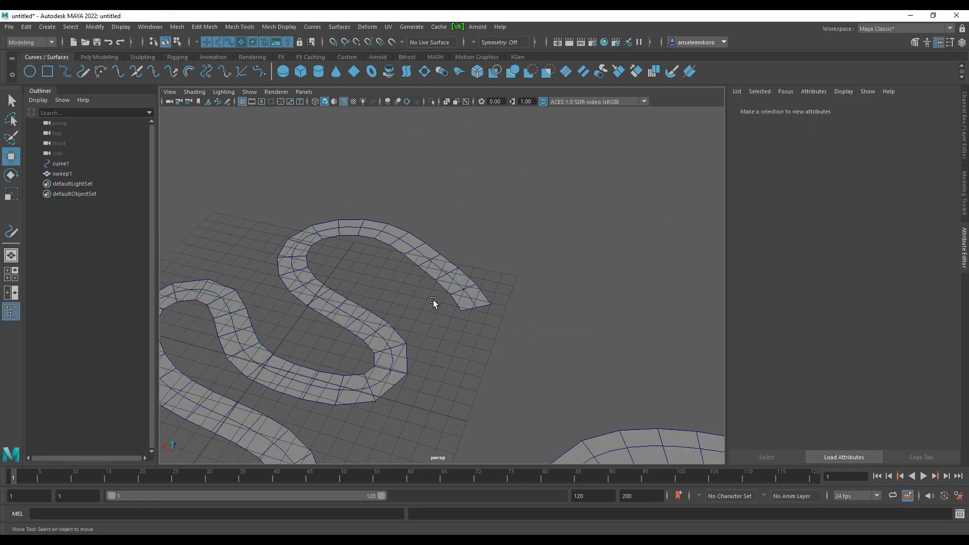
left_click(440, 282)
left_click_drag(600, 419, 525, 393, "alt")
middle_click_drag(499, 286, 564, 321, "alt")
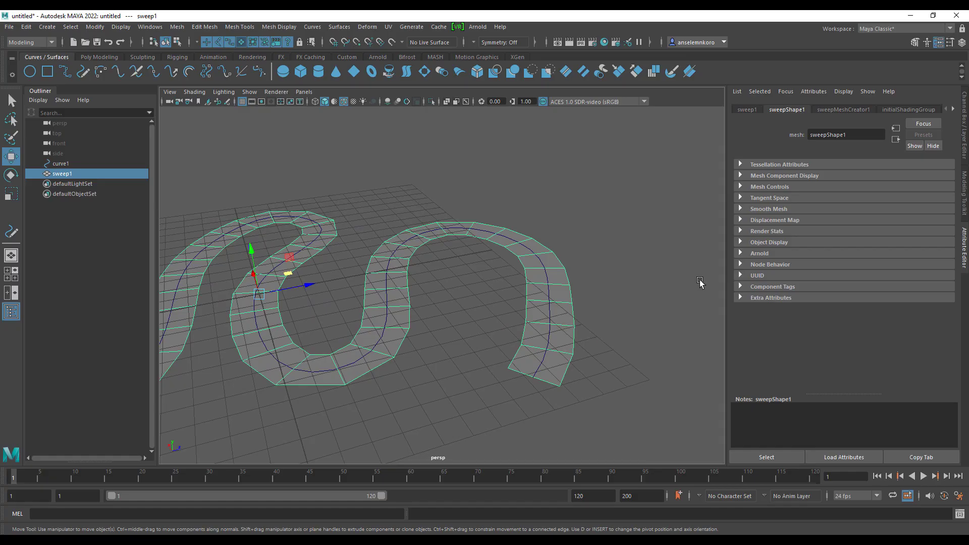
left_click(853, 109)
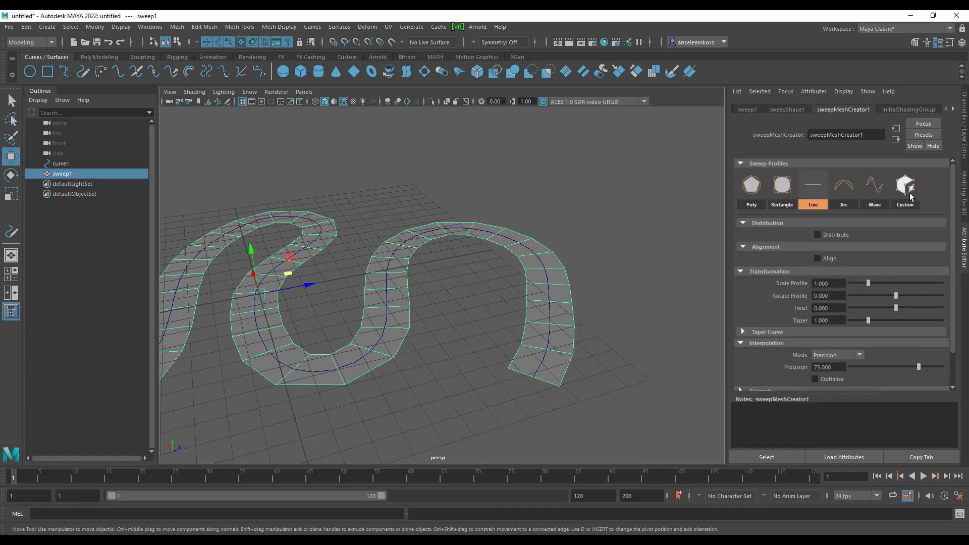
left_click(846, 190)
Set the arc profile's Segments to 10 and turn on Distribute for radial instances along the curve
middle_click_drag(535, 297, 502, 283, "alt")
right_click_drag(501, 283, 564, 324, "alt")
mouse_move(565, 324)
left_mouse_down("alt")
mouse_move(532, 293)
mouse_move(566, 328)
left_mouse_up("alt")
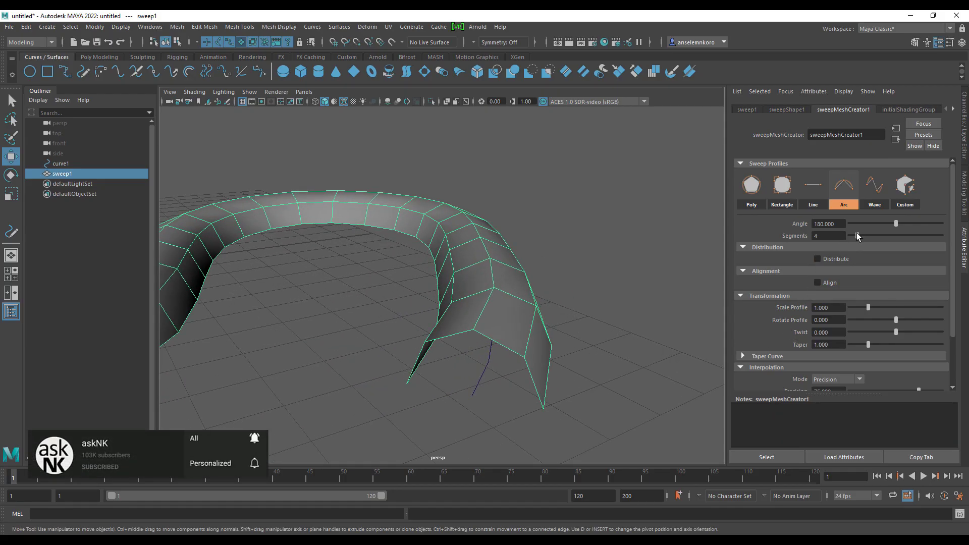
mouse_move(856, 235)
left_mouse_down()
mouse_move(912, 248)
mouse_move(862, 237)
mouse_move(877, 241)
mouse_move(871, 236)
left_mouse_up()
left_click(834, 262)
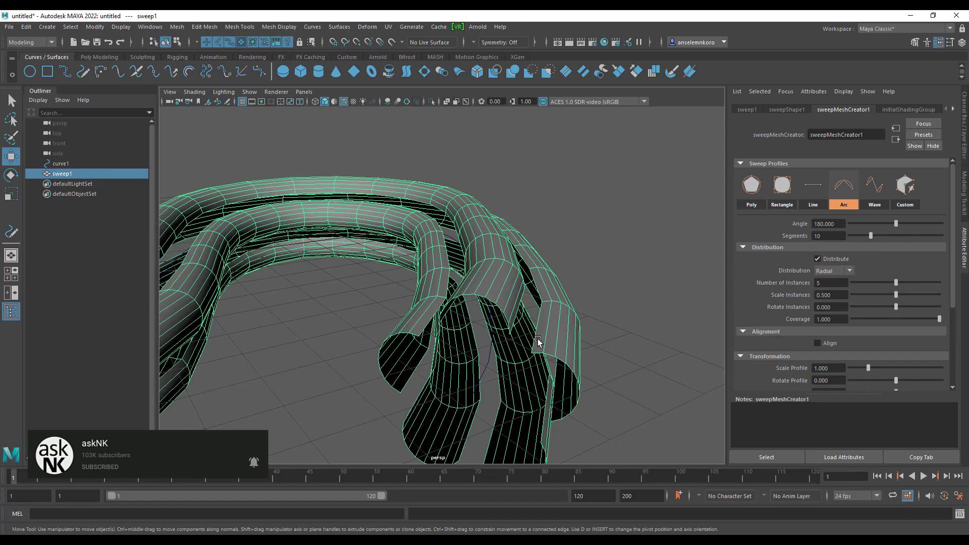
left_click_drag(555, 349, 646, 304, "alt")
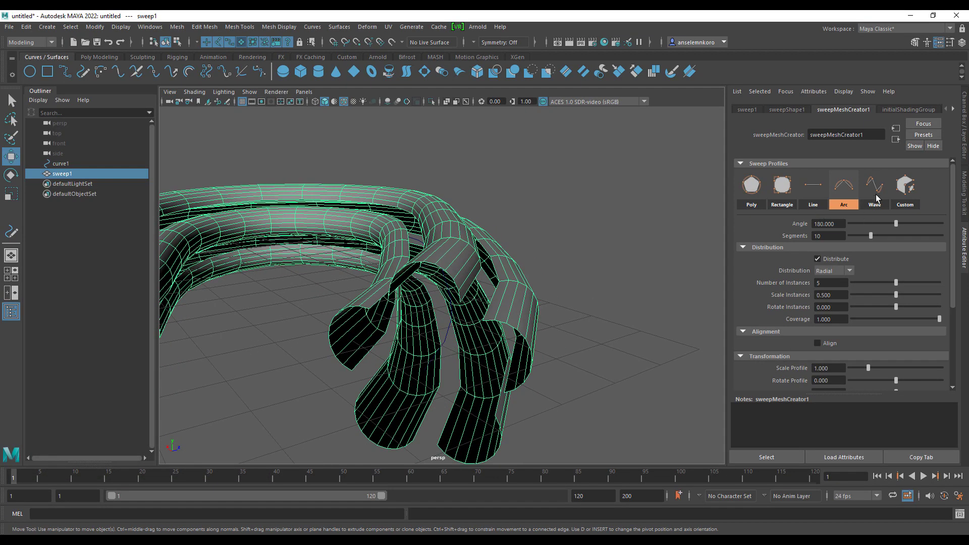
Change the sweep profile to Wave and set Amplitude to 0.325, Cycles to 1.478 and Offset to 0.189
left_click(879, 195)
left_click_drag(530, 329, 516, 320, "alt")
left_click(638, 288)
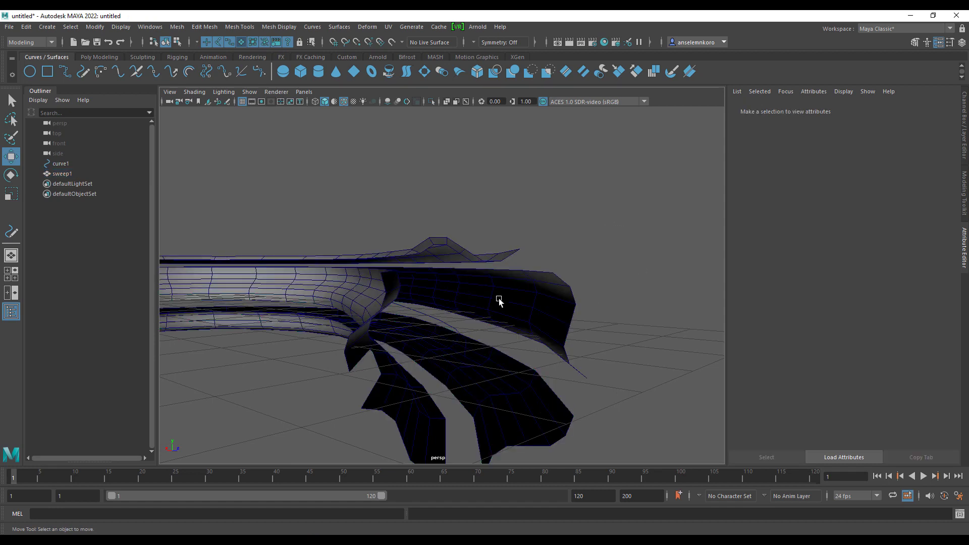
left_click(59, 164)
left_click_drag(363, 255, 353, 252, "alt")
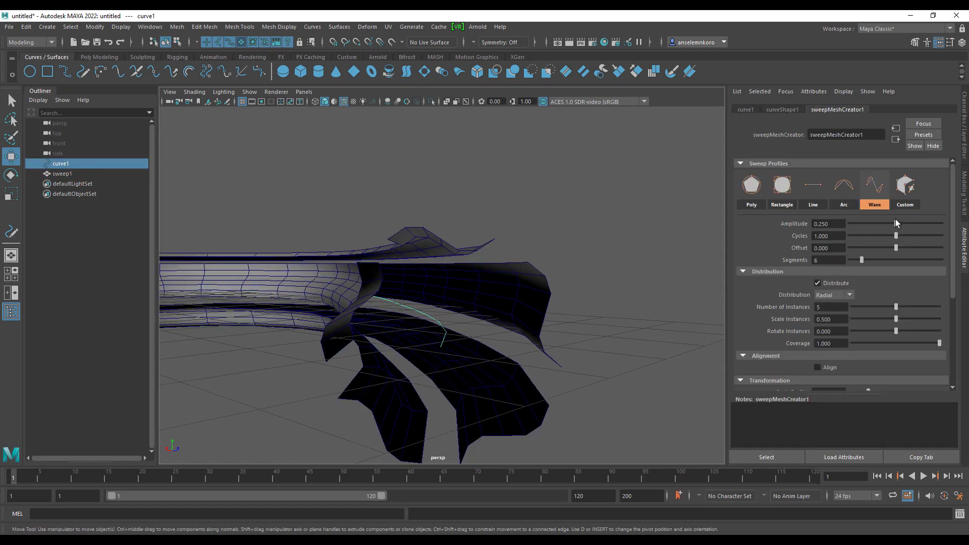
left_click_drag(895, 224, 910, 265)
left_click(918, 236)
Examine the distributed wave sweep at its open end and along the full winding curve
left_click_drag(525, 242, 504, 341, "alt")
scroll(464, 287, "down", 3)
scroll(503, 340, "up", 2)
right_click_drag(504, 342, 572, 354, "alt")
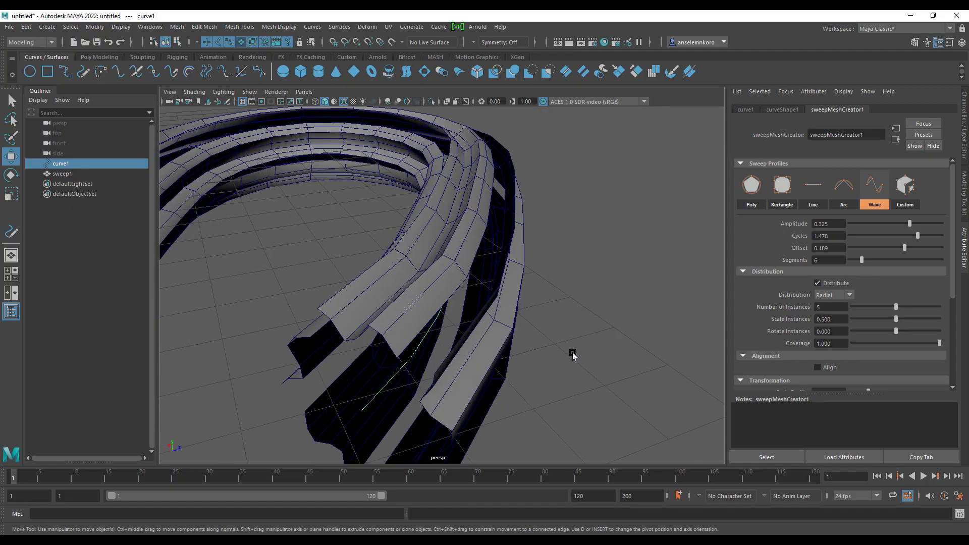
middle_click_drag(505, 326, 599, 319, "alt")
right_click_drag(598, 319, 554, 339, "alt")
left_click_drag(554, 339, 362, 309, "alt")
middle_click_drag(362, 309, 514, 310, "alt")
right_click_drag(514, 310, 548, 301, "alt")
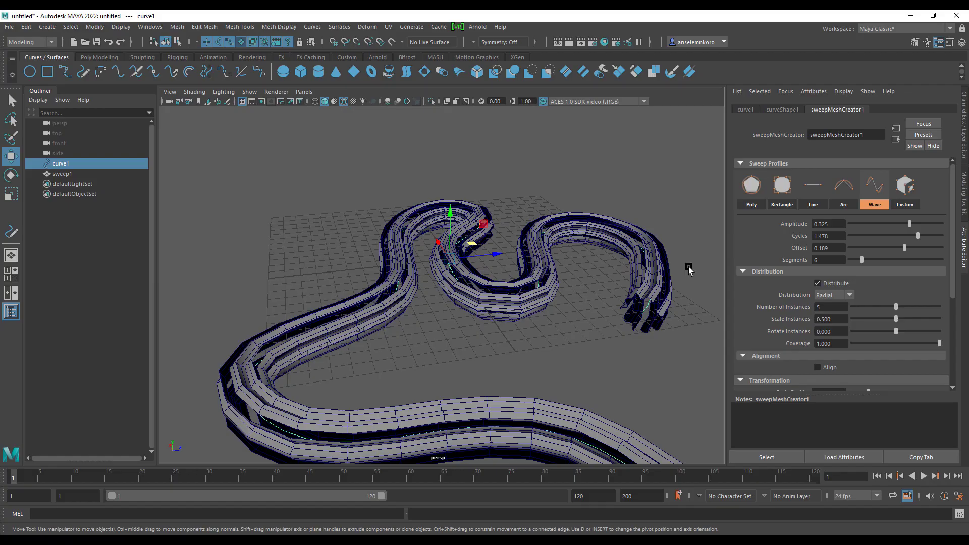
Try the Poly, Rectangle, Line and Arc profiles on the distributed sweep, then return to Wave
left_click(752, 186)
left_click(785, 186)
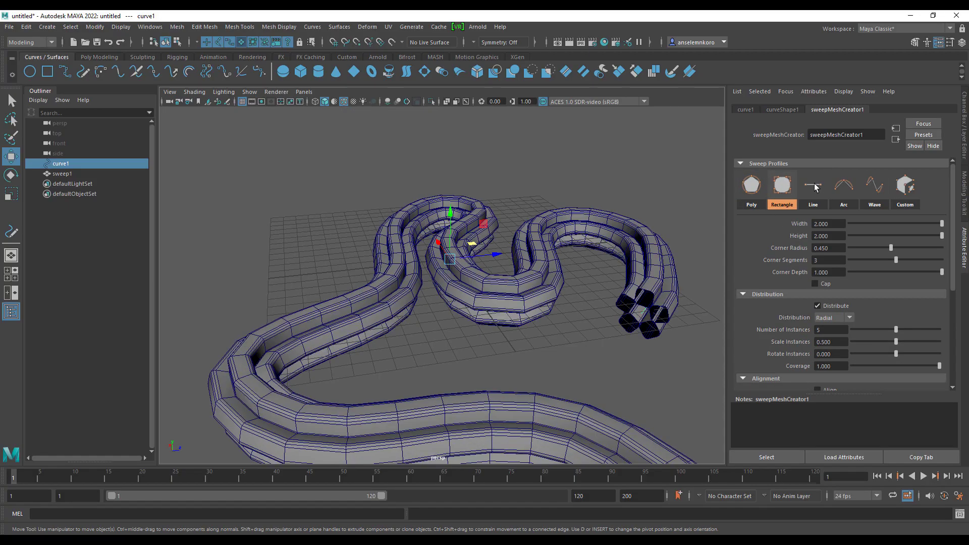
left_click(814, 187)
left_click(844, 188)
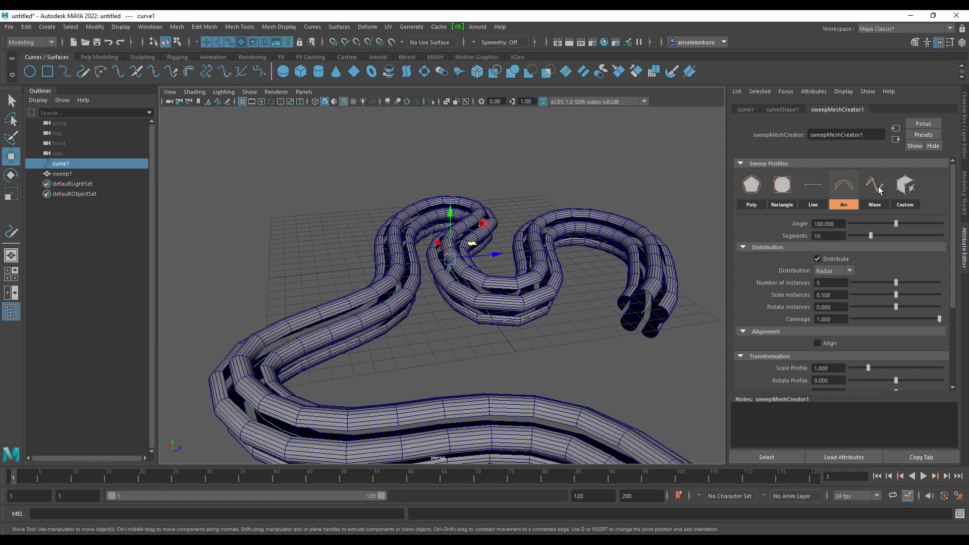
left_click(878, 186)
left_click_drag(580, 265, 497, 316, "alt")
Switch the sweep to a Custom profile and review the available profile types, keeping Curve Object
left_click(906, 187)
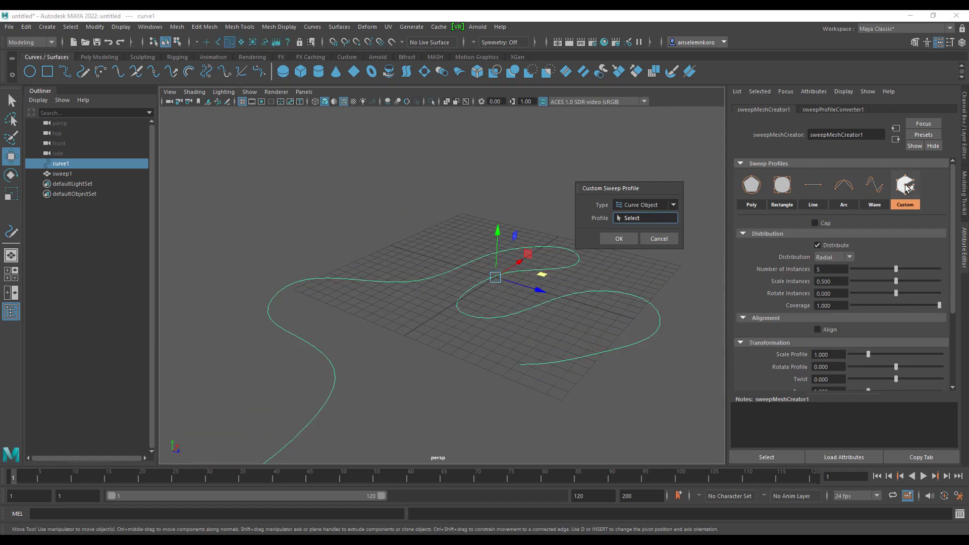
left_click_drag(625, 189, 538, 159)
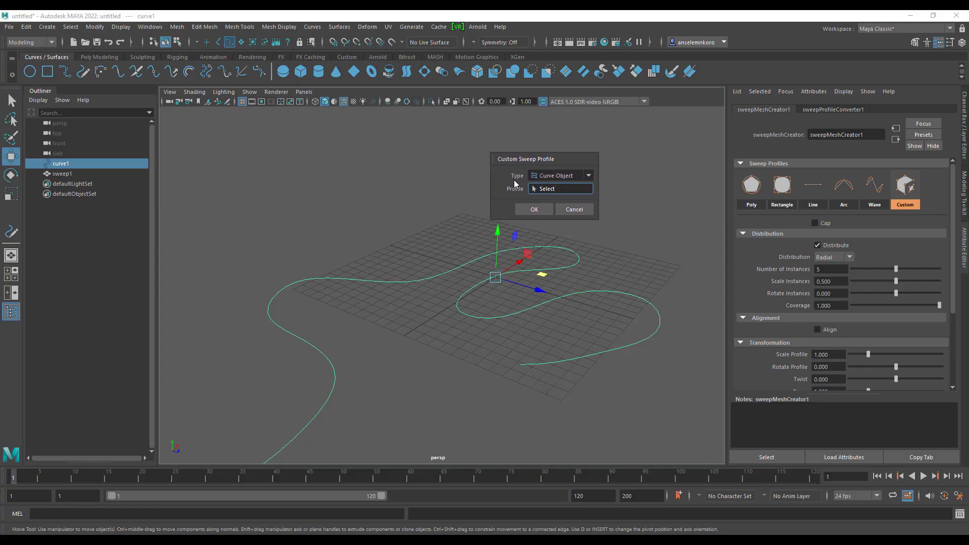
left_click(579, 177)
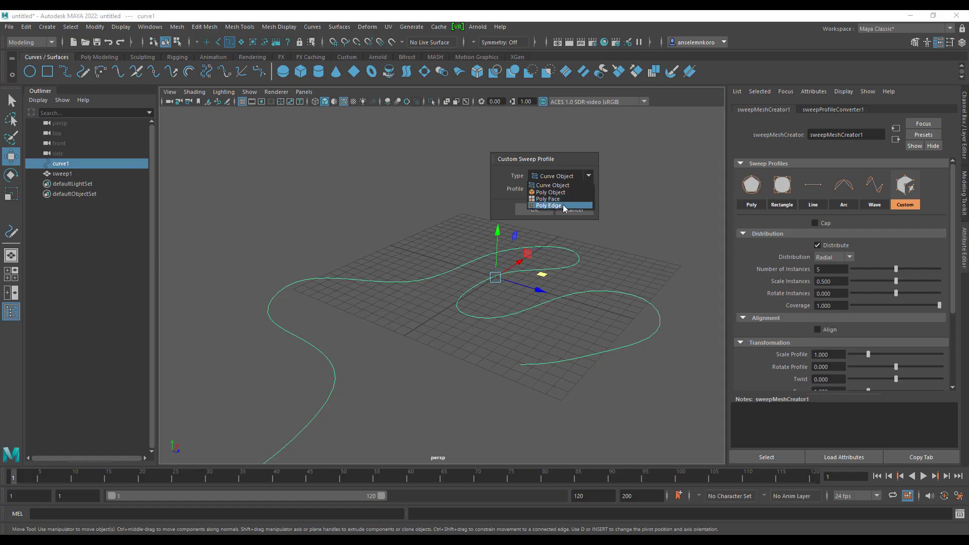
left_click(501, 193)
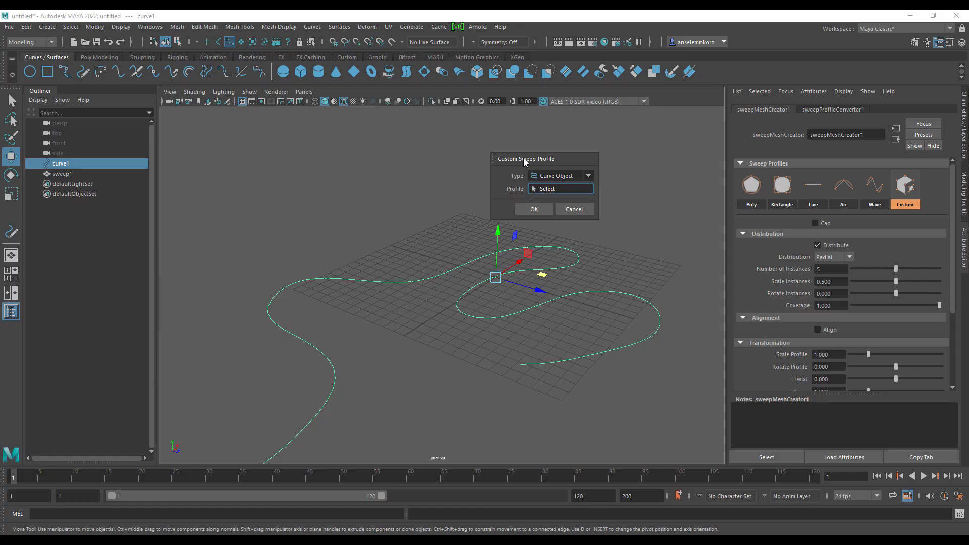
left_click_drag(525, 162, 647, 174)
Create a polygon plane and move it about 2.1 units along Z, away from the curve
left_click_drag(410, 238, 456, 277, "alt")
left_click(448, 226)
right_click(447, 223, "shift")
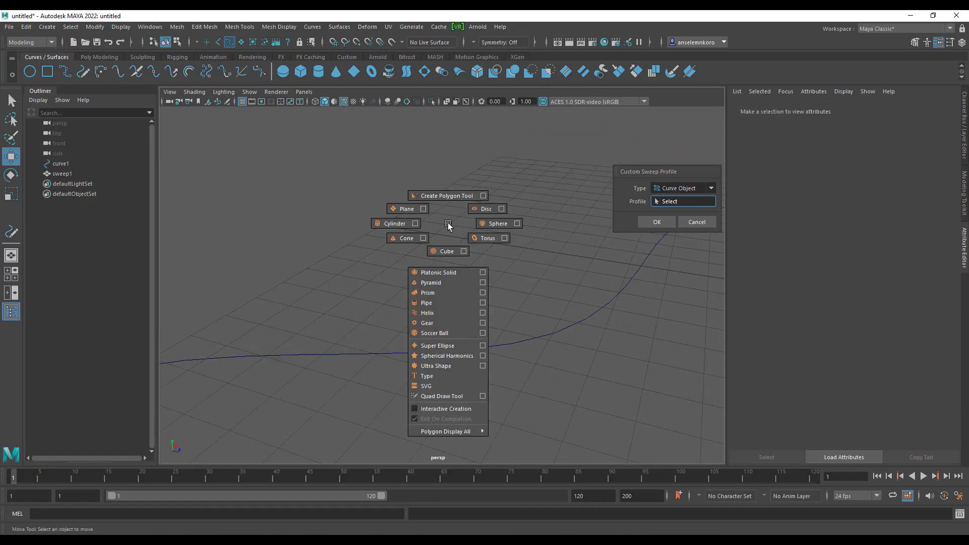
right_click_drag(447, 223, 404, 209, "shift")
left_click_drag(431, 222, 351, 325, "alt")
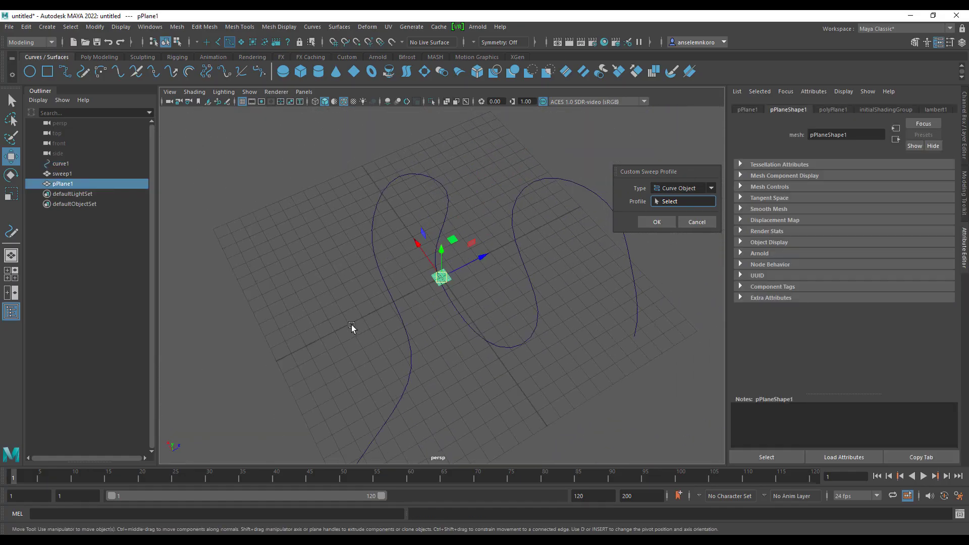
right_click_drag(351, 325, 524, 275, "alt")
middle_click_drag(525, 275, 408, 276, "alt")
left_click_drag(364, 229, 498, 228)
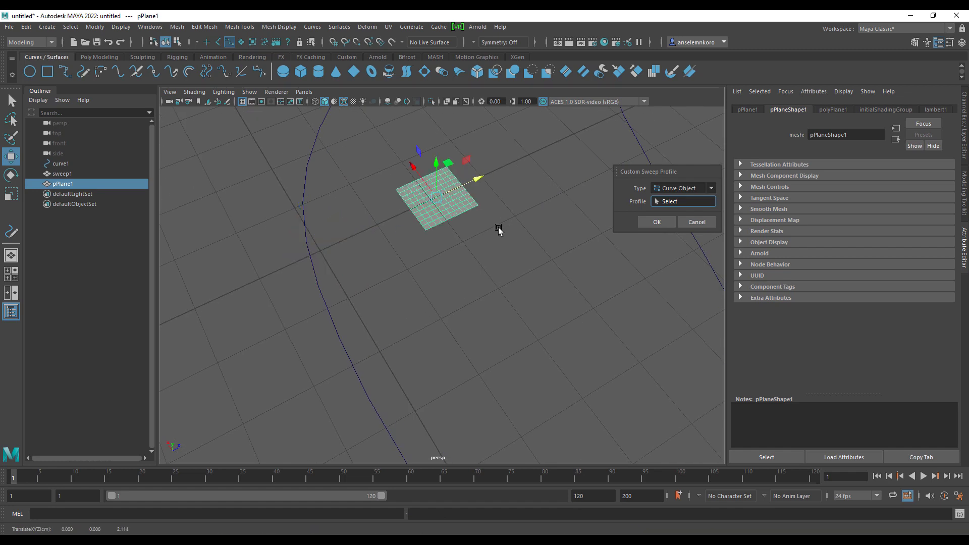
Set the plane's Subdivisions Width and Subdivisions Height to 4
key("t")
left_click_drag(610, 313, 547, 313)
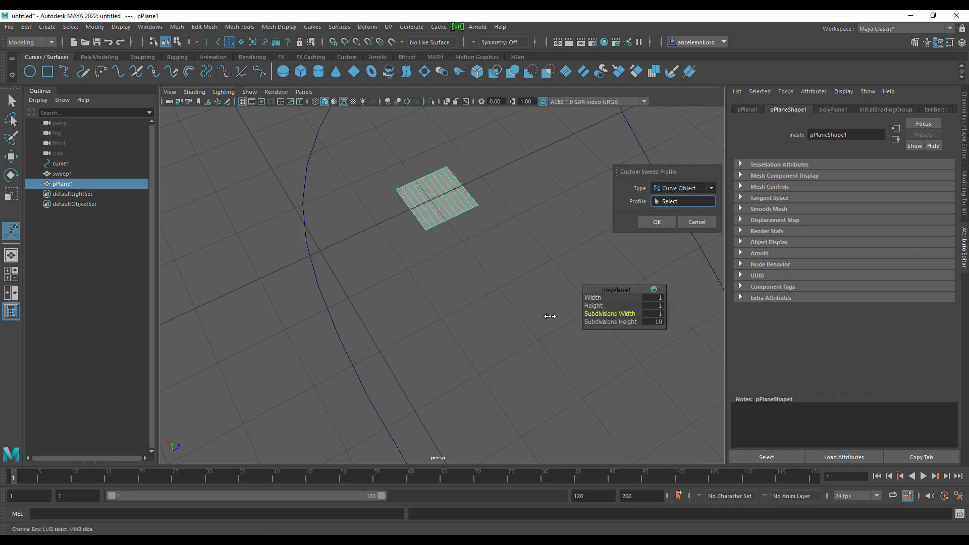
left_click_drag(611, 325, 591, 321)
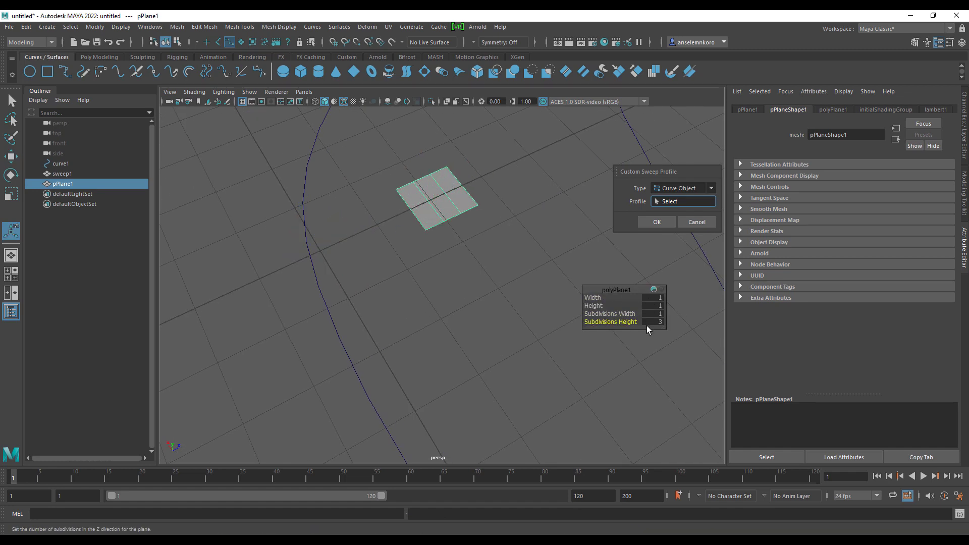
left_click(655, 314)
type("3")
key("BackSpace")
type("4")
key("Tab")
type("4")
right_click_drag(463, 268, 501, 348, "alt")
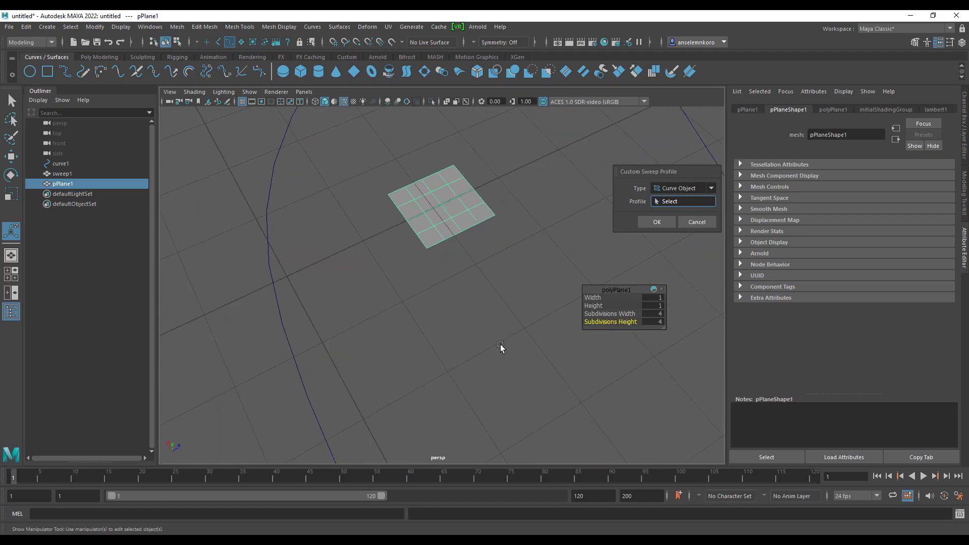
Stretch the plane to a Width of 2.4 and a Height of 1.2
left_click_drag(501, 348, 398, 305, "alt")
middle_click_drag(398, 305, 423, 297, "alt")
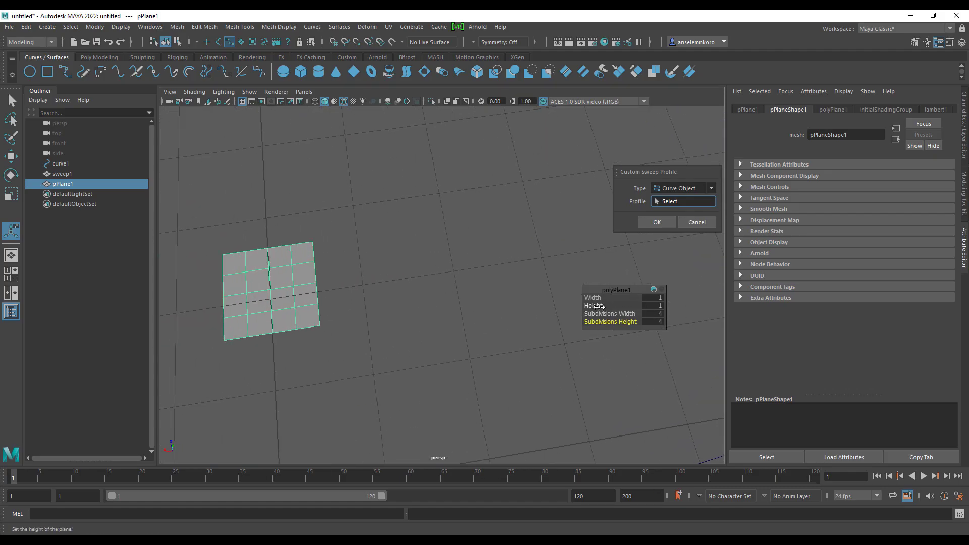
left_click_drag(595, 306, 610, 300)
middle_click_drag(343, 311, 467, 320, "alt")
scroll(393, 311, "up", 1)
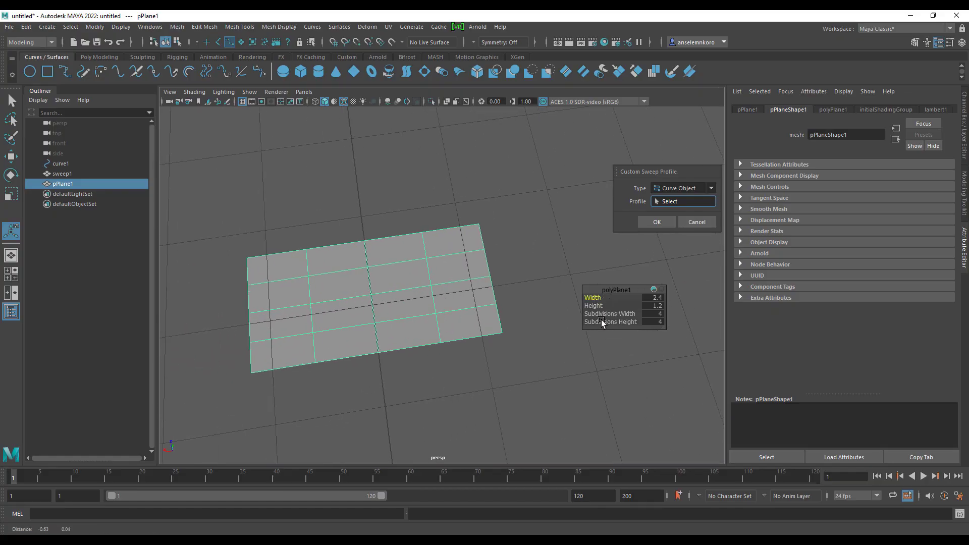
left_click(369, 236)
scroll(444, 252, "down", 2)
middle_click_drag(455, 268, 508, 260, "alt")
scroll(497, 264, "up", 3)
left_click(485, 267)
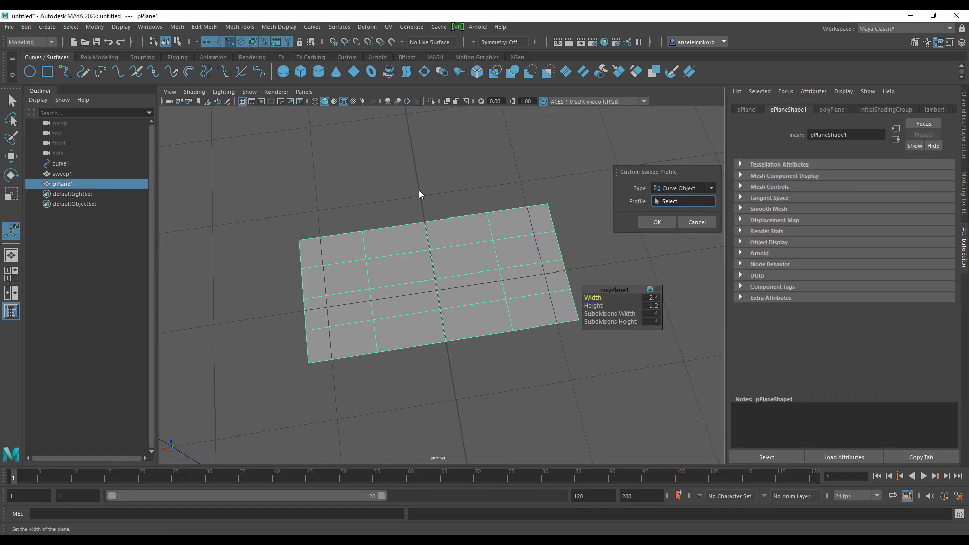
Delete the two middle faces in the plane's upper row to form a notch
right_click_drag(420, 191, 426, 221)
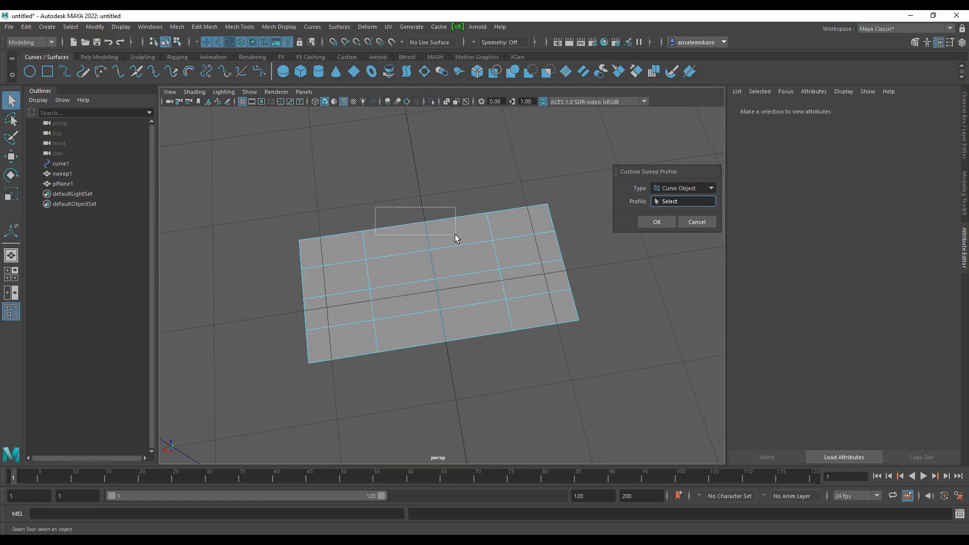
left_click_drag(455, 237, 455, 235)
key("Delete")
right_click_drag(369, 197, 510, 322, "alt")
Scale the plane's two lower corner vertices inward to make the corners slanted
right_click_drag(398, 267, 356, 260)
left_click_drag(287, 398, 317, 376)
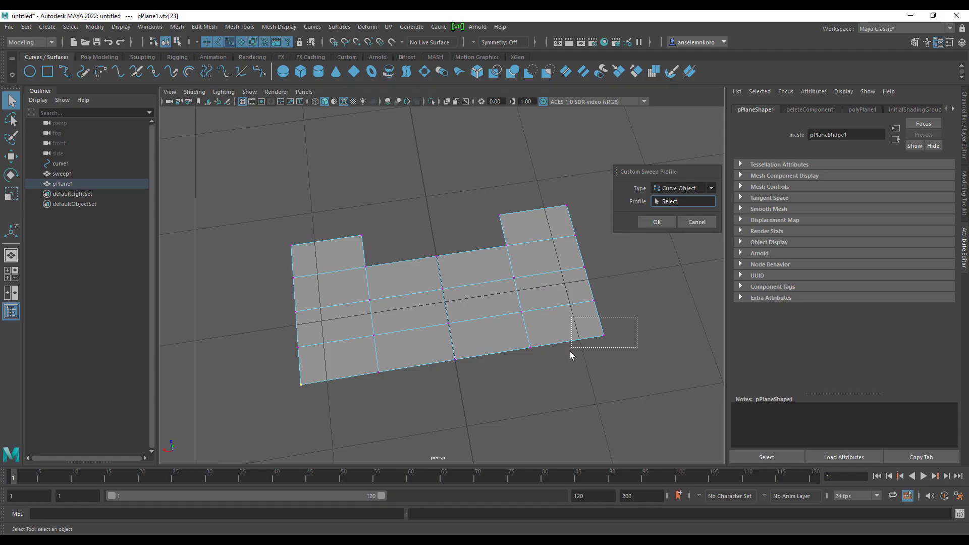
left_click(12, 198)
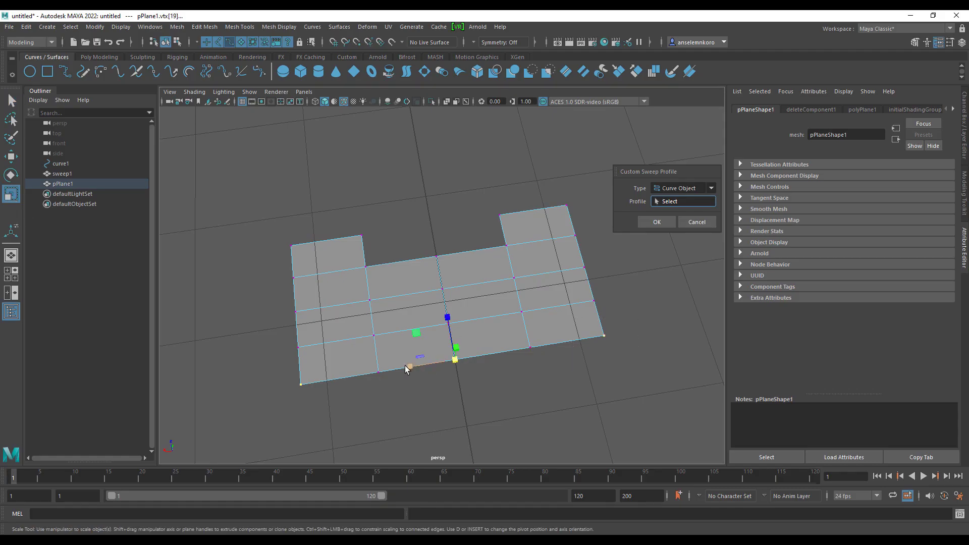
left_click_drag(405, 365, 425, 365)
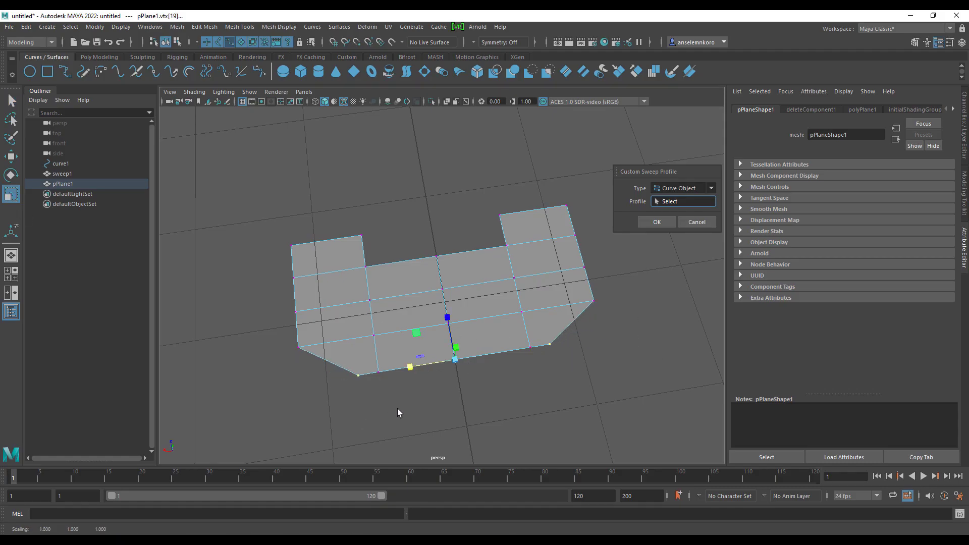
Move the three middle vertices of the plane's lower edge slightly outward
left_click_drag(376, 390, 541, 333)
key("w")
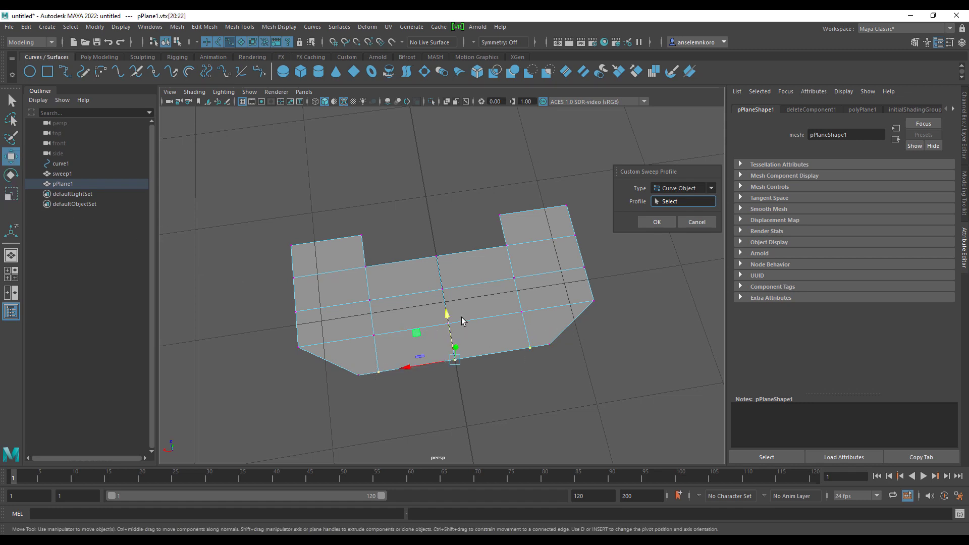
left_click_drag(446, 322, 465, 329)
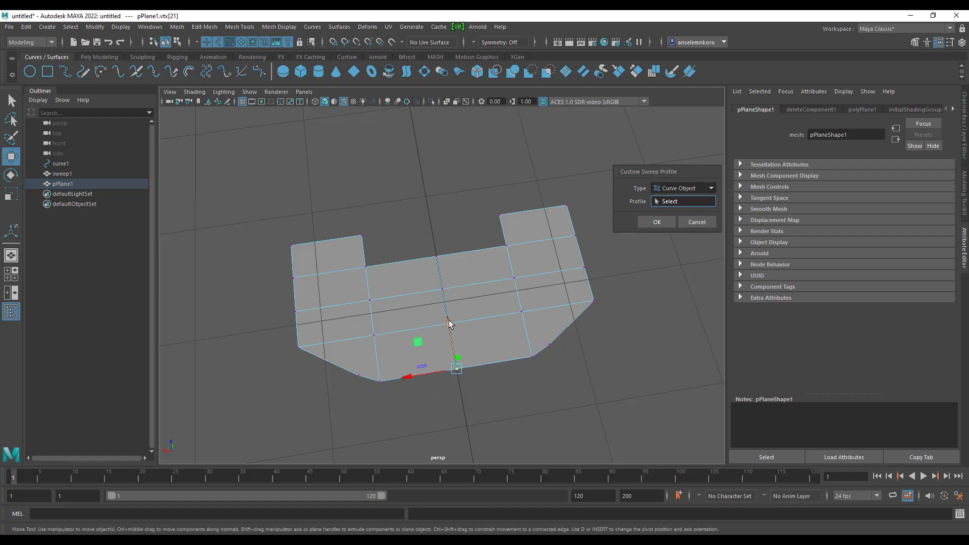
Move the inner vertices of the plane's middle column slightly toward its bulged outer edge, away from the notch
scroll(453, 339, "down", 5)
left_click_drag(453, 343, 473, 399, "alt")
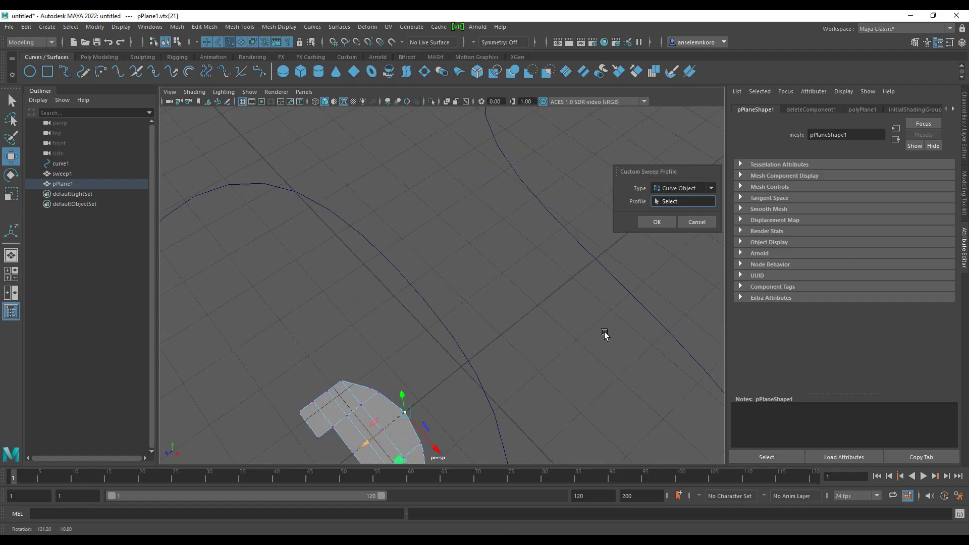
mouse_move(379, 391)
left_mouse_down()
mouse_move(400, 391)
mouse_move(389, 392)
left_mouse_up()
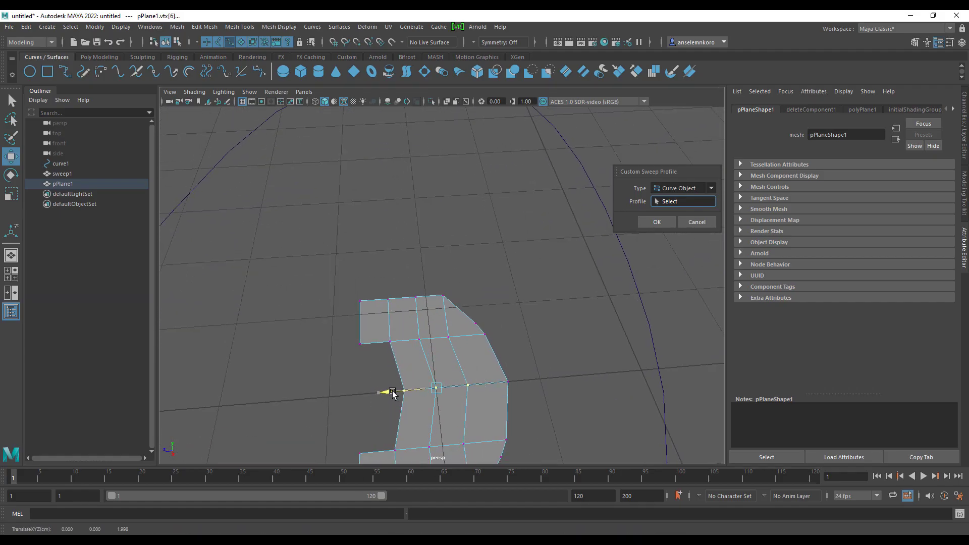
Move the whole plane beside the grid in object mode and cancel the pending custom sweep profile selection
left_click_drag(497, 395, 411, 318, "alt")
right_click_drag(441, 258, 492, 242)
right_click_drag(590, 320, 475, 333, "alt")
left_click_drag(474, 333, 561, 338, "alt")
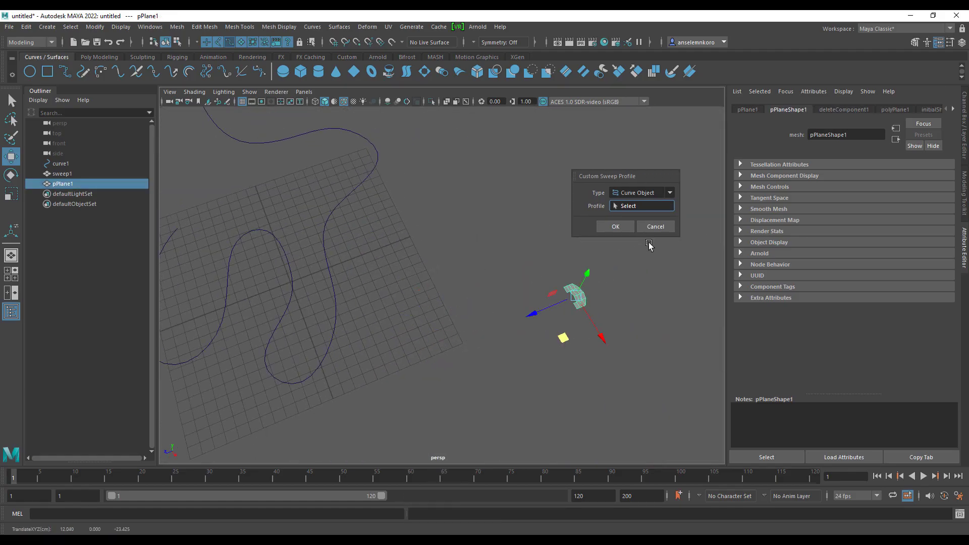
left_click(657, 226)
Change the sweep mesh's profile to Custom
left_click_drag(550, 298, 457, 283, "alt")
scroll(446, 374, "up", 4)
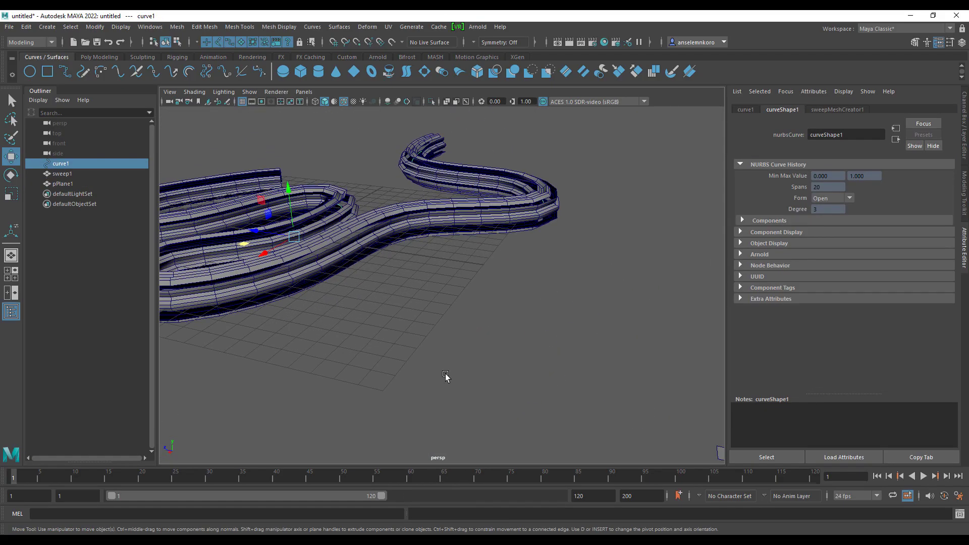
middle_click_drag(445, 374, 578, 492, "alt")
left_click(452, 286)
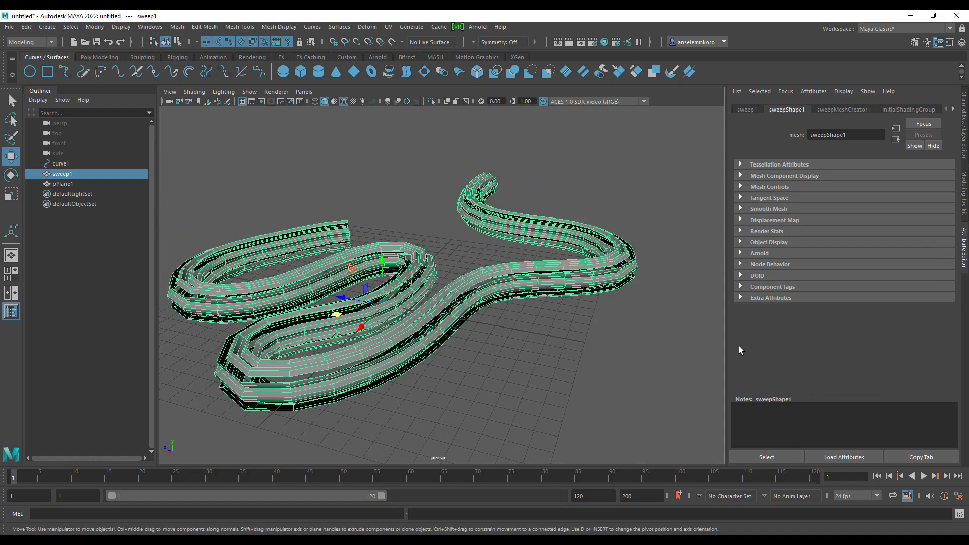
left_click(858, 110)
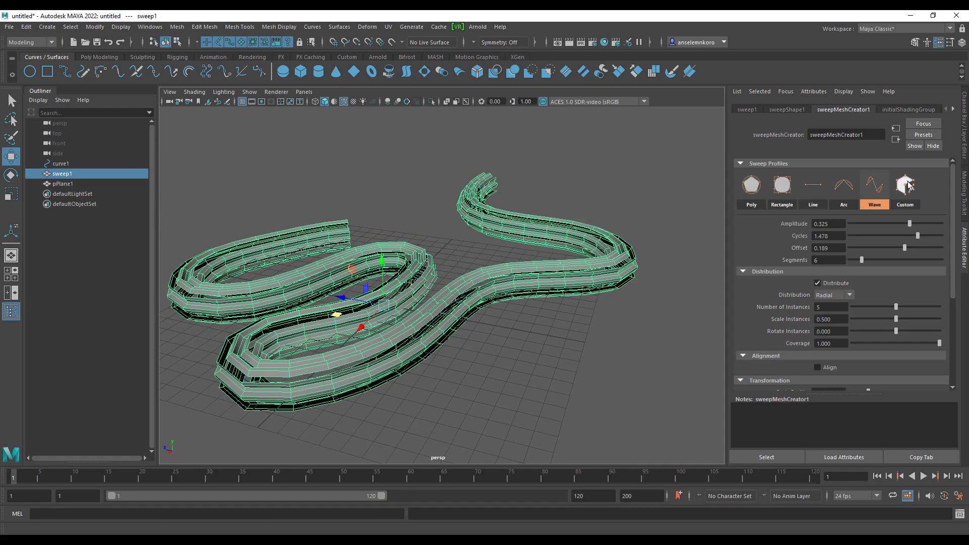
left_click(905, 186)
scroll(546, 328, "down", 2)
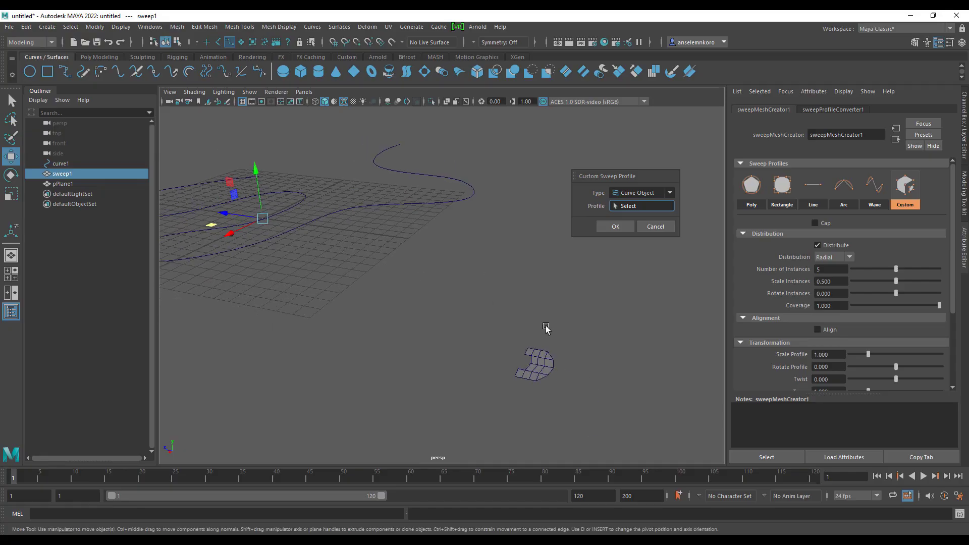
Set the custom profile type to Poly Object and use the notched plane as the sweep profile
left_click(637, 193)
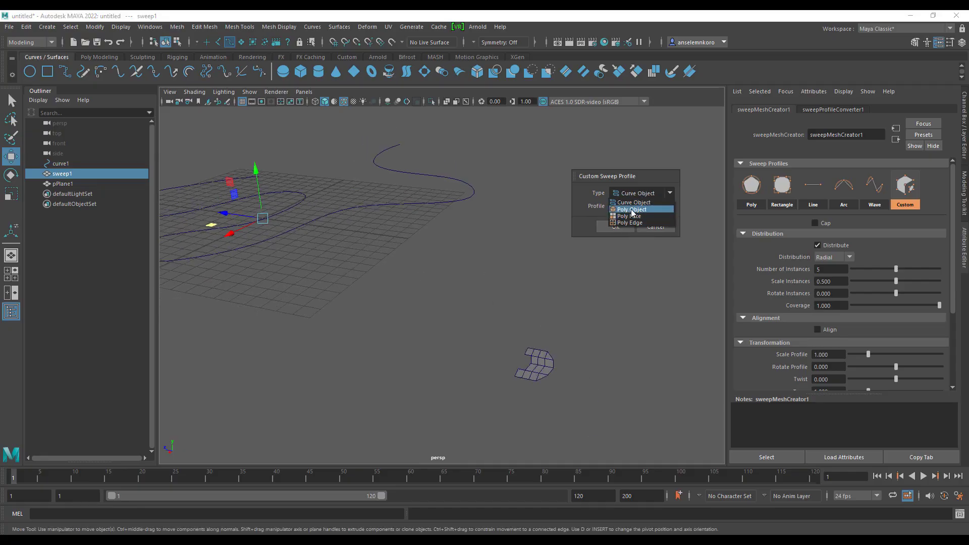
left_click(642, 210)
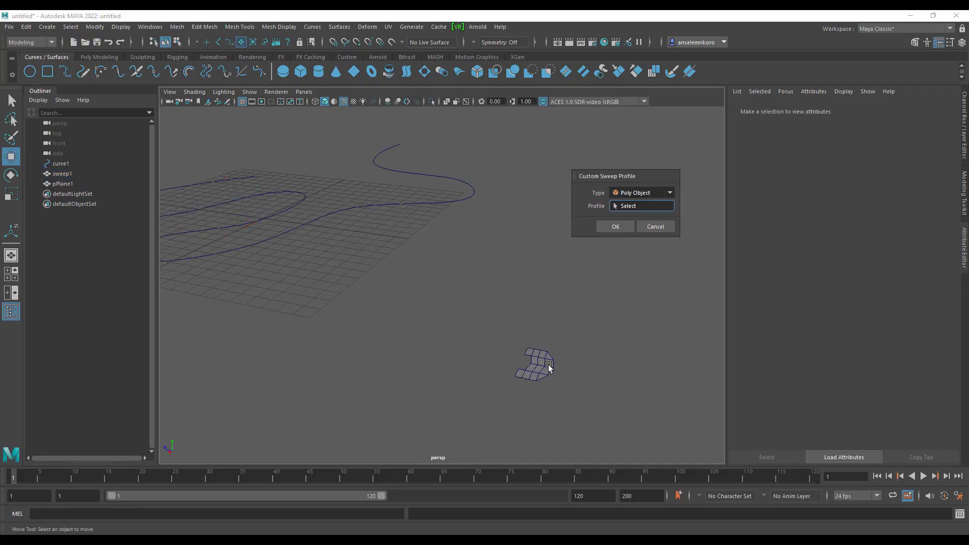
left_click(542, 373)
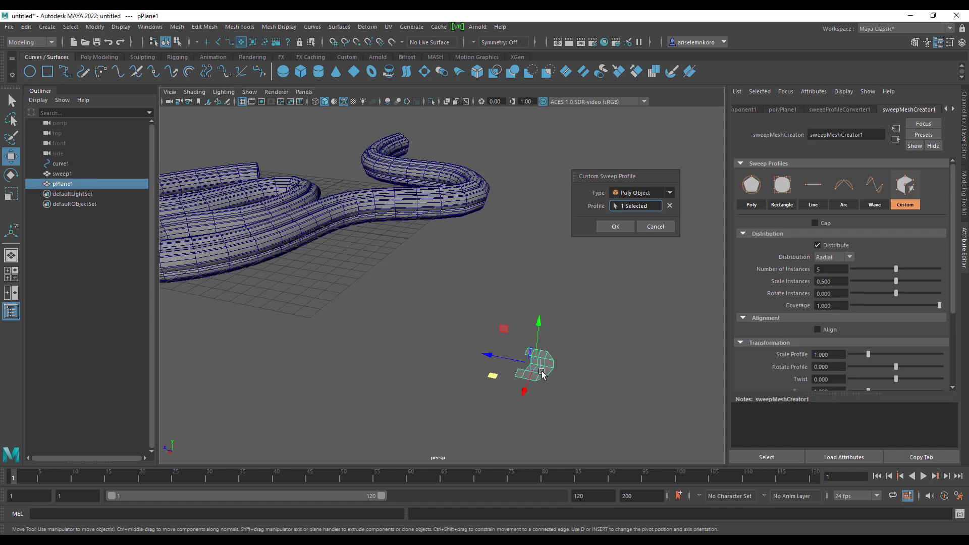
left_click(617, 229)
Examine the custom-profile sweep along its path and at its open end, comparing it with the notched plane
left_click_drag(541, 244, 406, 269, "alt")
left_click_drag(432, 205, 414, 207)
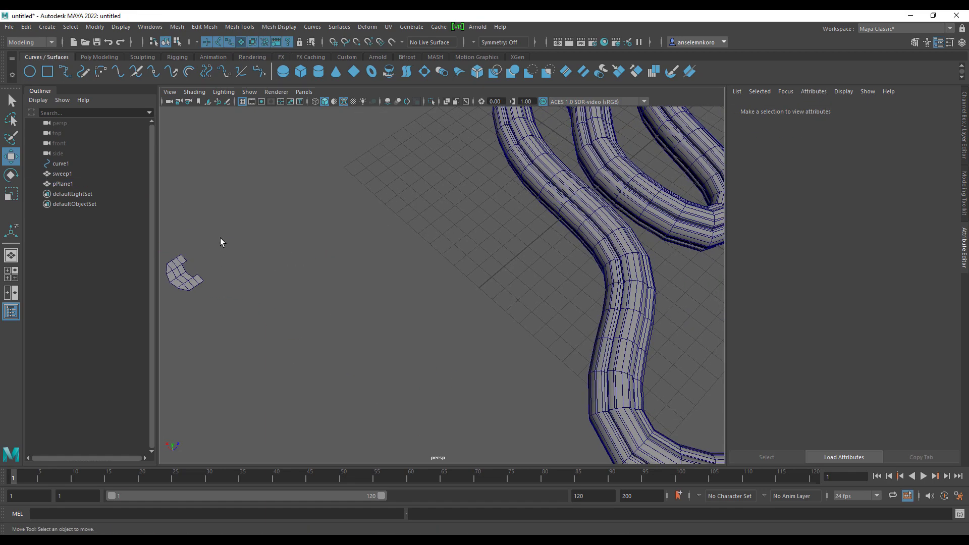
key("ctrl+z")
left_click_drag(214, 255, 325, 277, "alt")
middle_click_drag(325, 277, 502, 343, "alt")
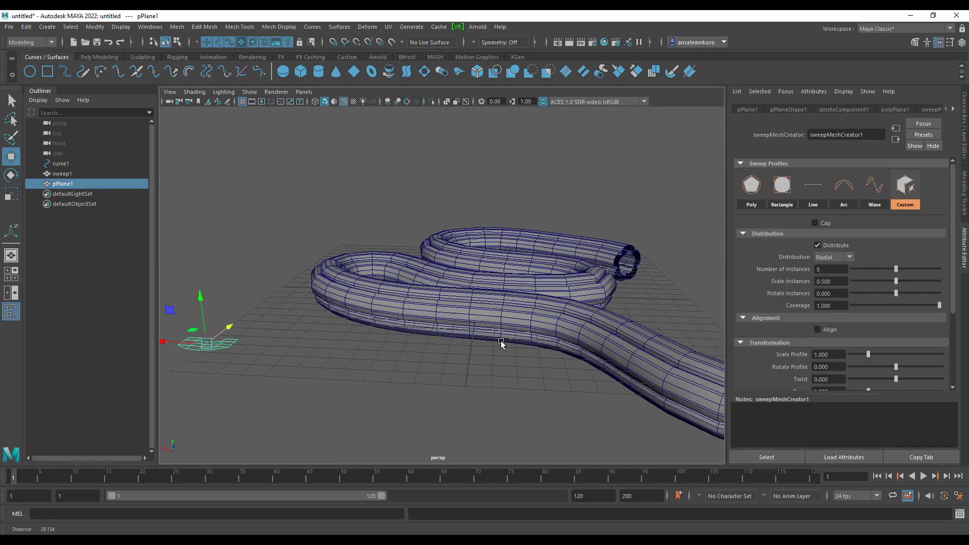
left_click_drag(502, 343, 446, 338, "alt")
middle_click_drag(445, 337, 517, 419, "alt")
left_click_drag(517, 419, 428, 389, "alt")
right_click_drag(428, 389, 456, 379, "alt")
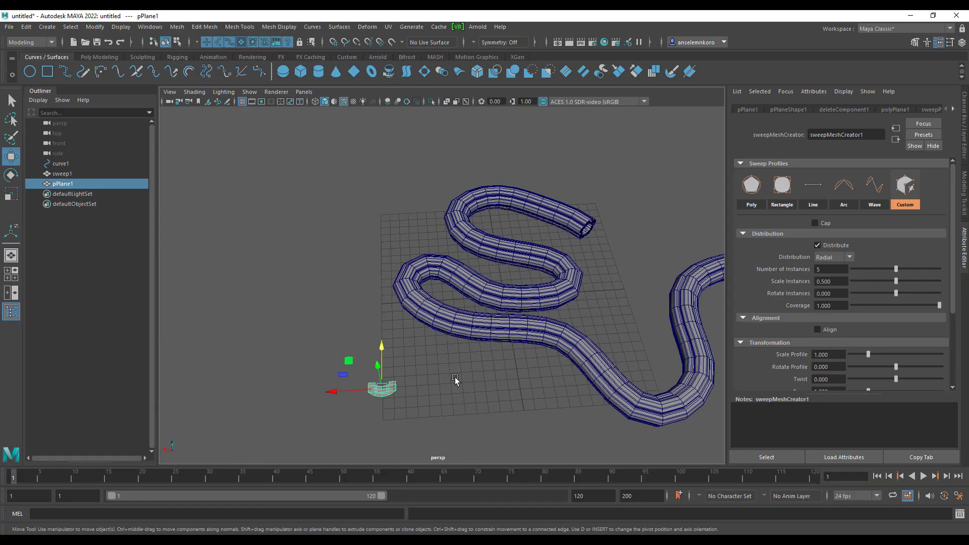
left_click_drag(456, 379, 501, 216, "alt")
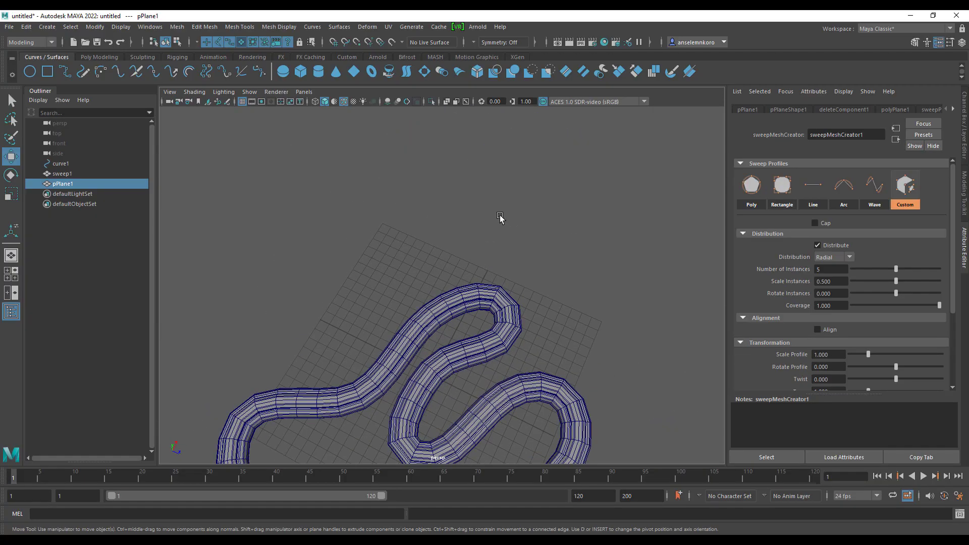
middle_click_drag(534, 335, 525, 91, "alt")
right_click_drag(444, 354, 525, 367, "alt")
left_click_drag(525, 368, 513, 286, "alt")
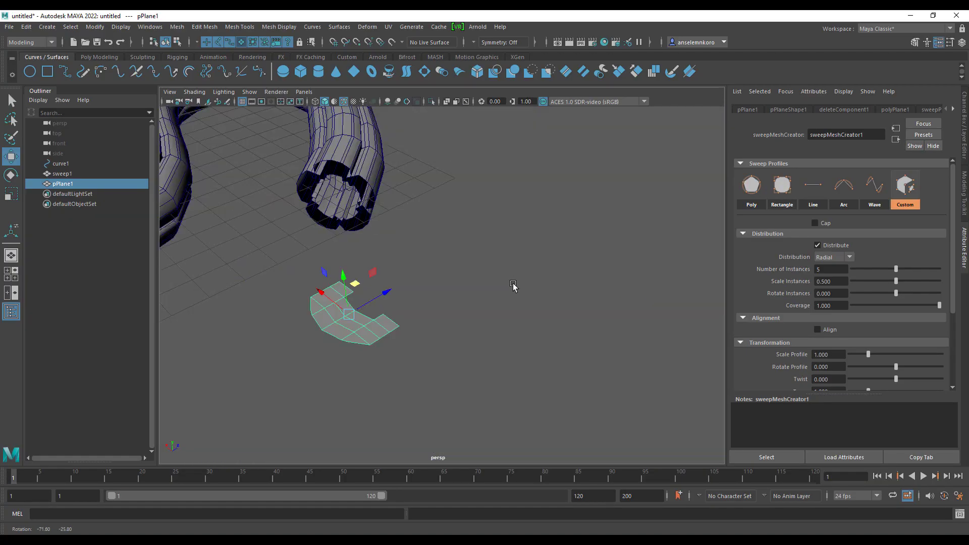
right_click_drag(361, 303, 437, 310, "alt")
middle_click_drag(437, 310, 531, 348, "alt")
left_click_drag(531, 348, 530, 329, "alt")
middle_click_drag(531, 330, 505, 303, "alt")
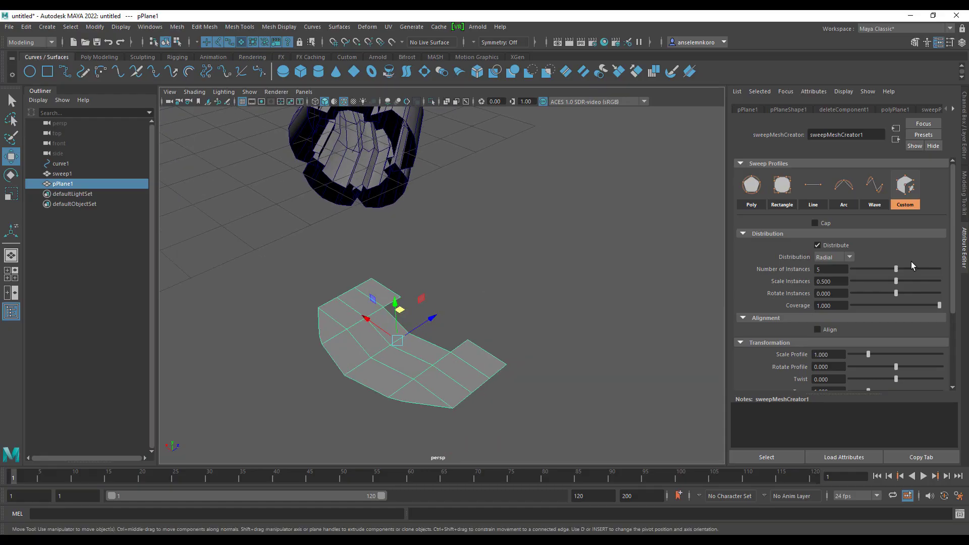
Reduce the sweep's radial distribution to 2 instances
left_click_drag(893, 270, 864, 277)
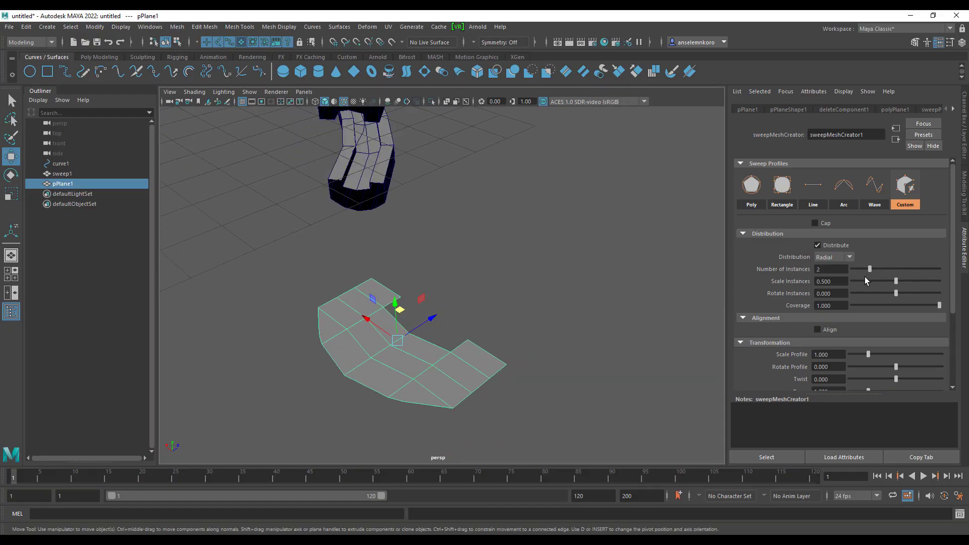
right_click_drag(551, 298, 485, 297, "alt")
left_click_drag(484, 297, 640, 299, "alt")
left_click_drag(574, 306, 536, 413, "alt")
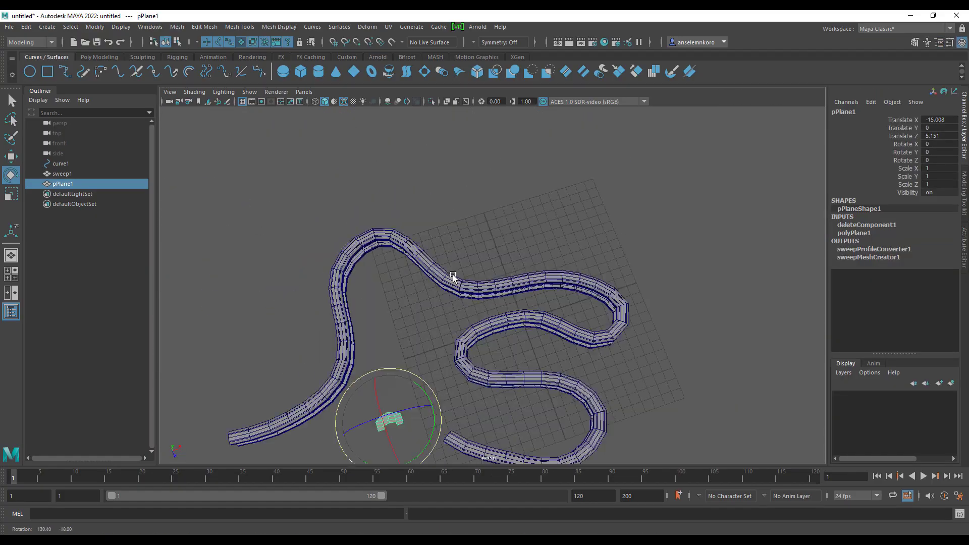
right_click_drag(536, 414, 574, 393, "alt")
middle_click_drag(573, 393, 473, 202, "alt")
left_click_drag(474, 202, 555, 265, "alt")
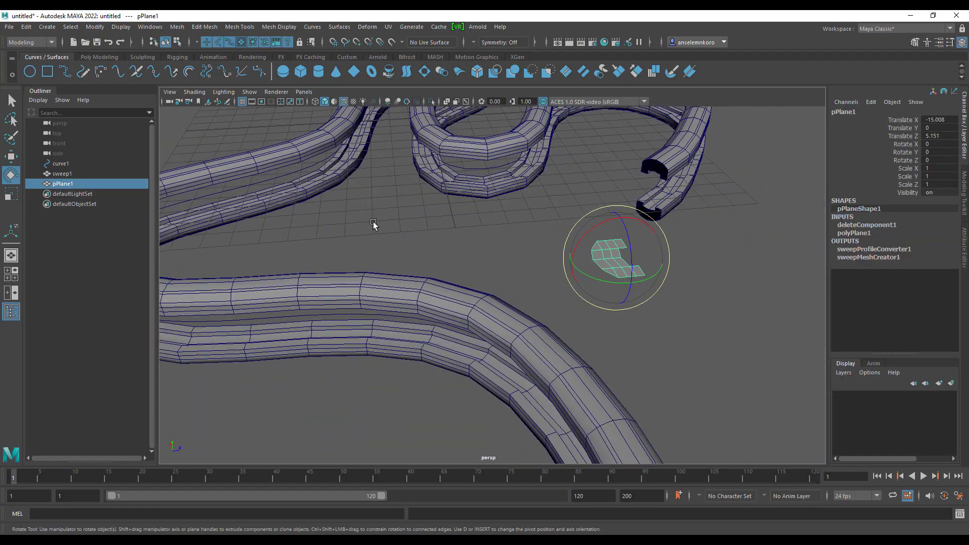
Create a new polygon plane at the origin
left_click(374, 226)
middle_click_drag(374, 232, 474, 291, "alt")
right_click_drag(474, 290, 431, 240, "alt")
left_click_drag(432, 240, 473, 212, "alt")
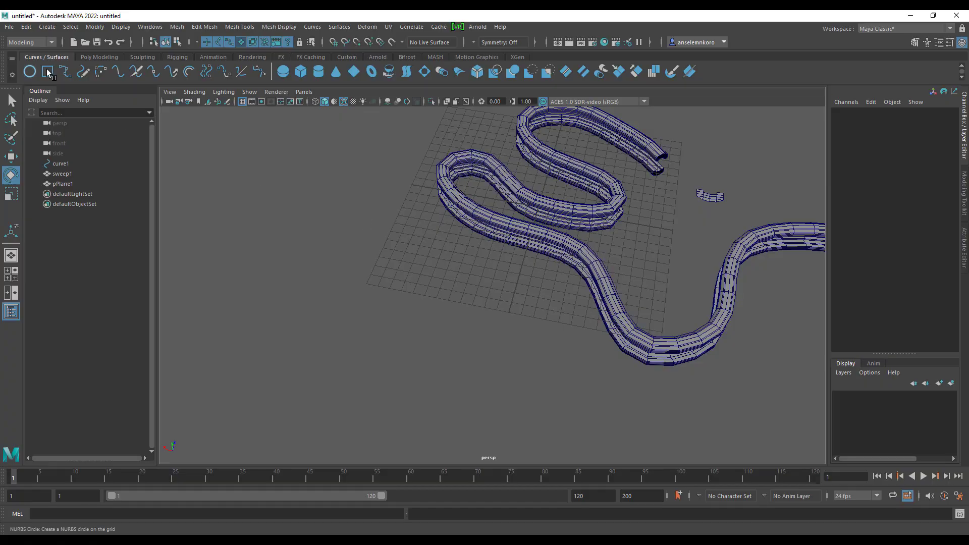
left_click(99, 57)
left_click(114, 74)
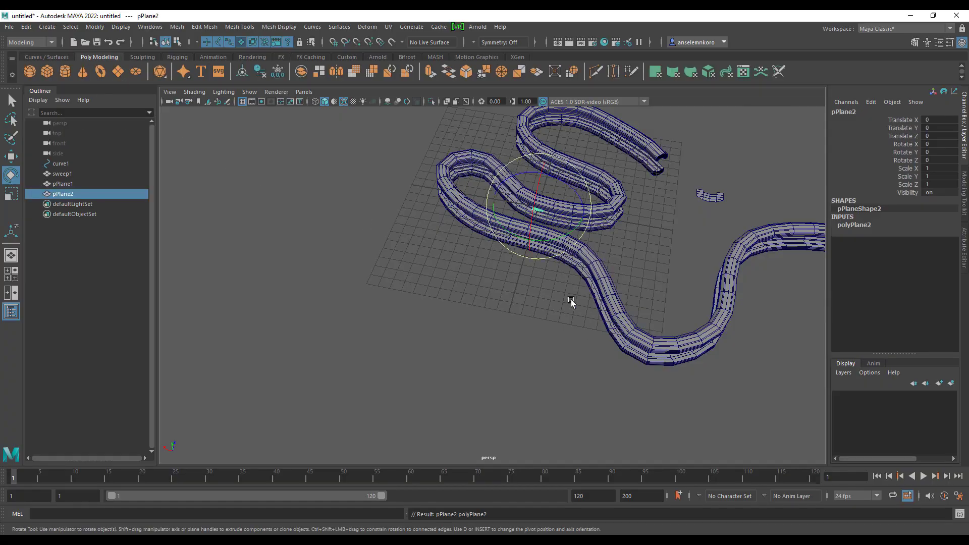
middle_click_drag(571, 299, 431, 373, "alt")
right_click_drag(431, 372, 546, 384, "alt")
middle_click_drag(546, 383, 634, 371, "alt")
left_click(11, 101)
scroll(374, 340, "down", 5)
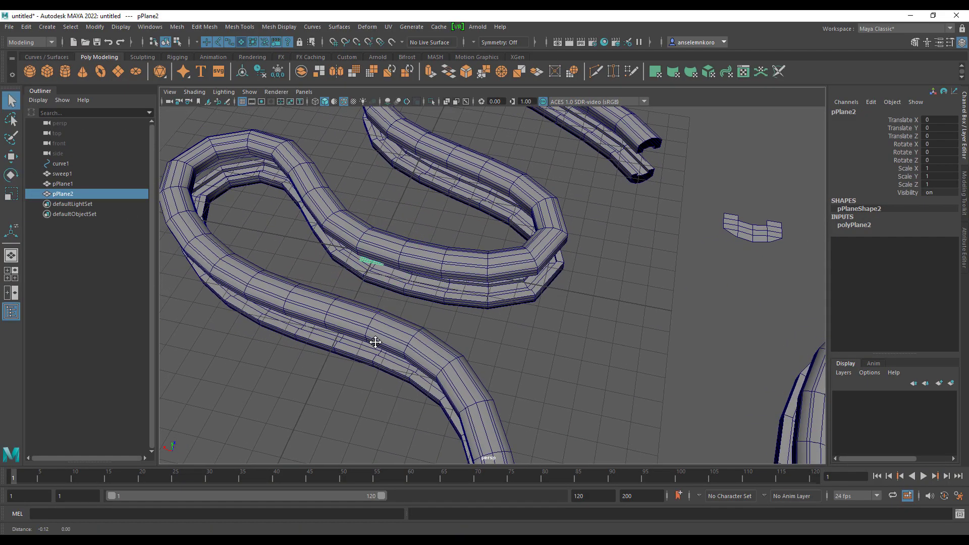
Scale the new plane up uniformly to about 15.7 and set its width and height subdivisions to 1
left_click(11, 194)
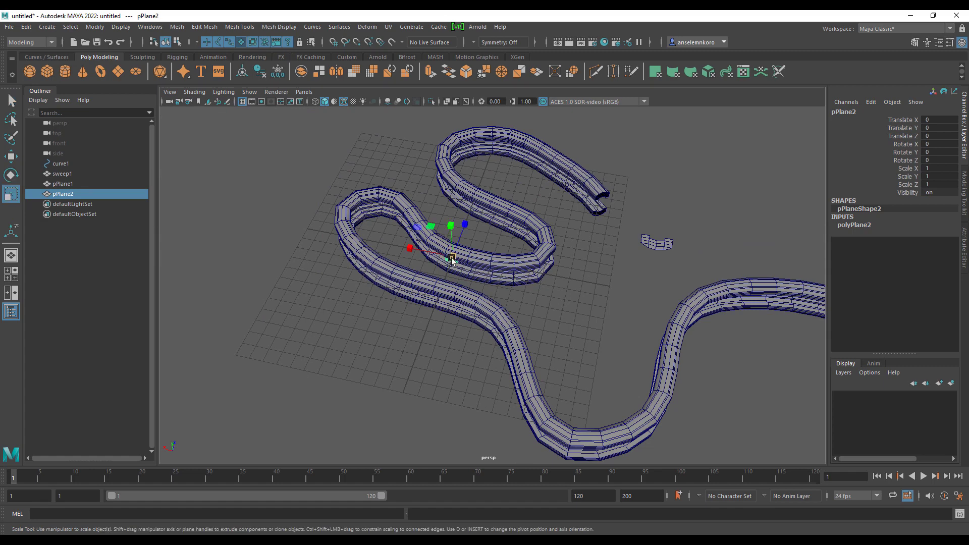
left_click_drag(451, 259, 594, 287)
middle_click_drag(595, 287, 492, 321, "alt")
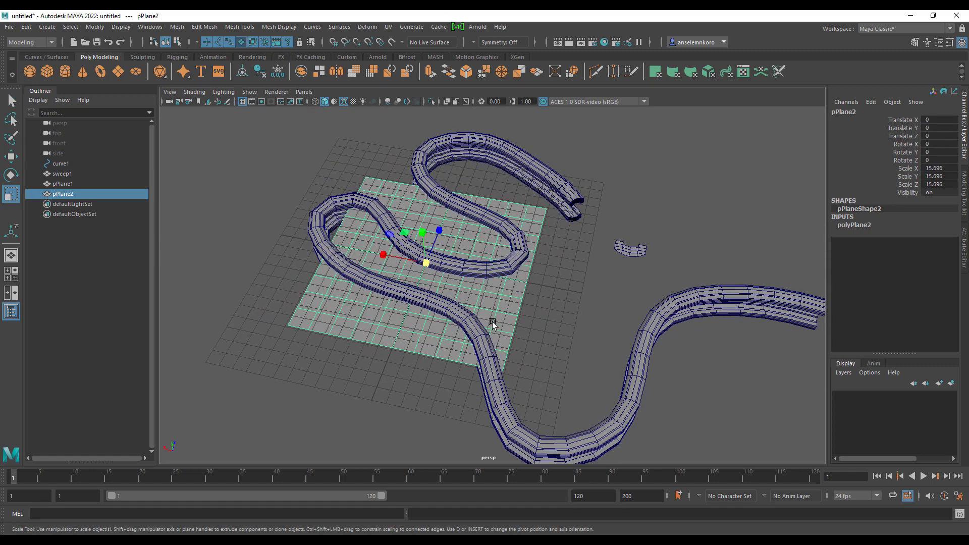
key("t")
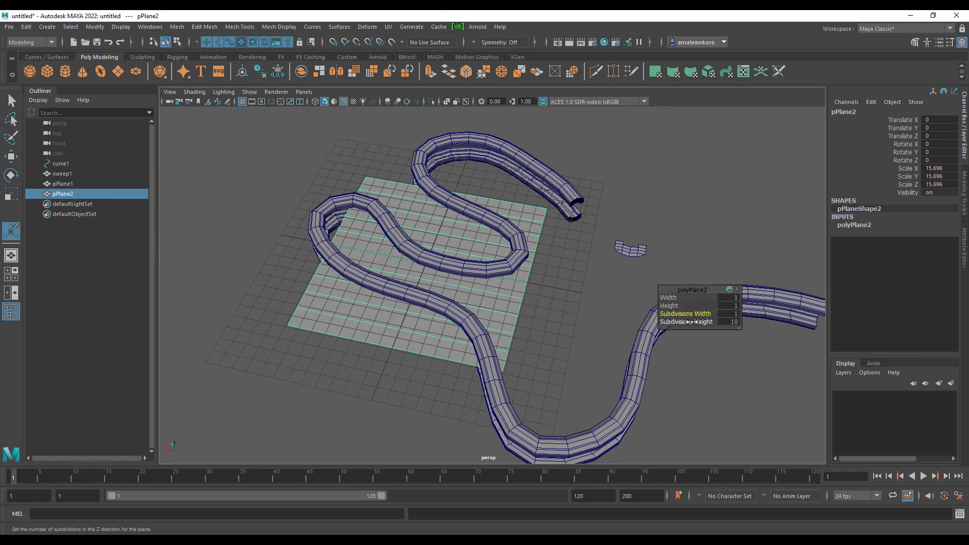
Delete the sweep mesh together with its path curve
left_click_drag(603, 380, 661, 474)
key("Delete")
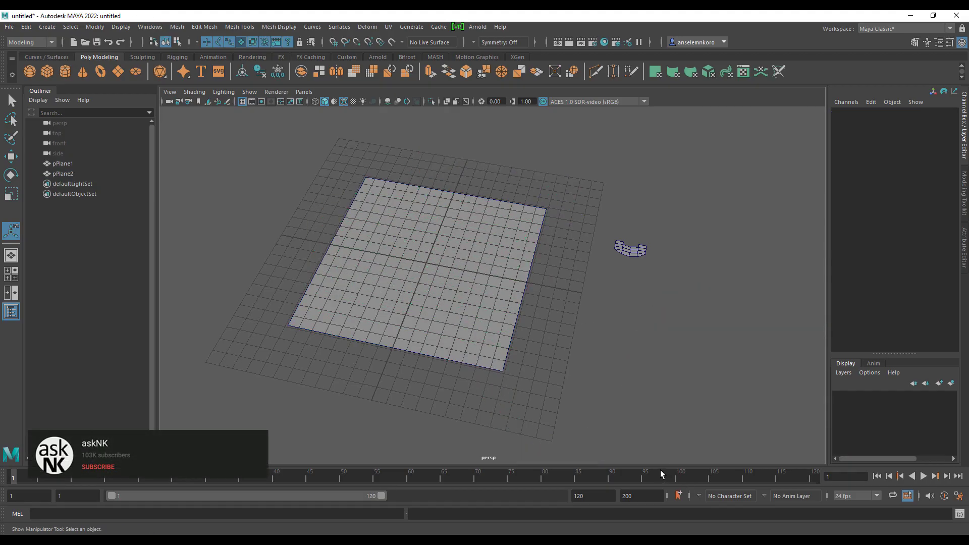
Select all four border edges of the large plane
left_click(435, 281)
left_click_drag(417, 306, 456, 298, "alt")
right_click_drag(394, 325, 435, 339, "alt")
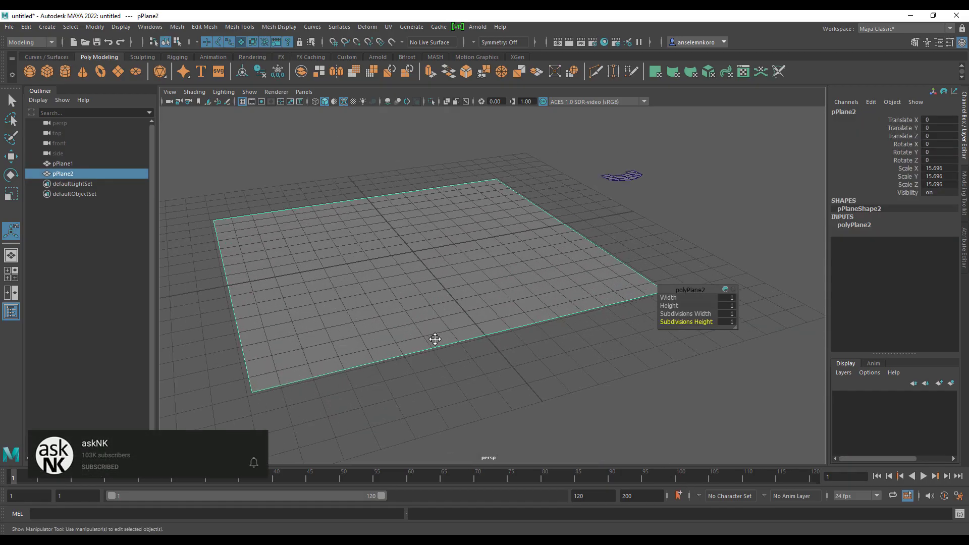
middle_click_drag(435, 340, 490, 348, "alt")
right_click_drag(395, 173, 394, 141)
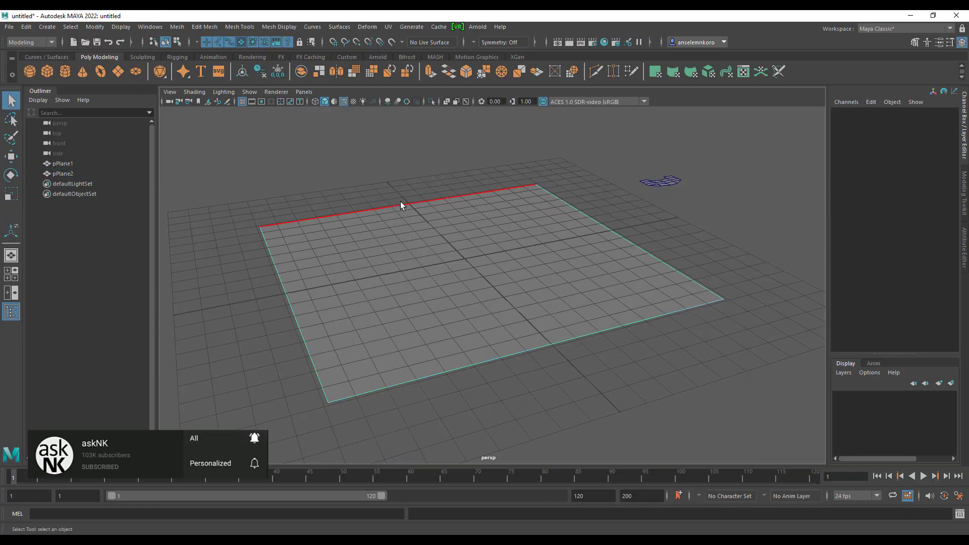
left_click(400, 204)
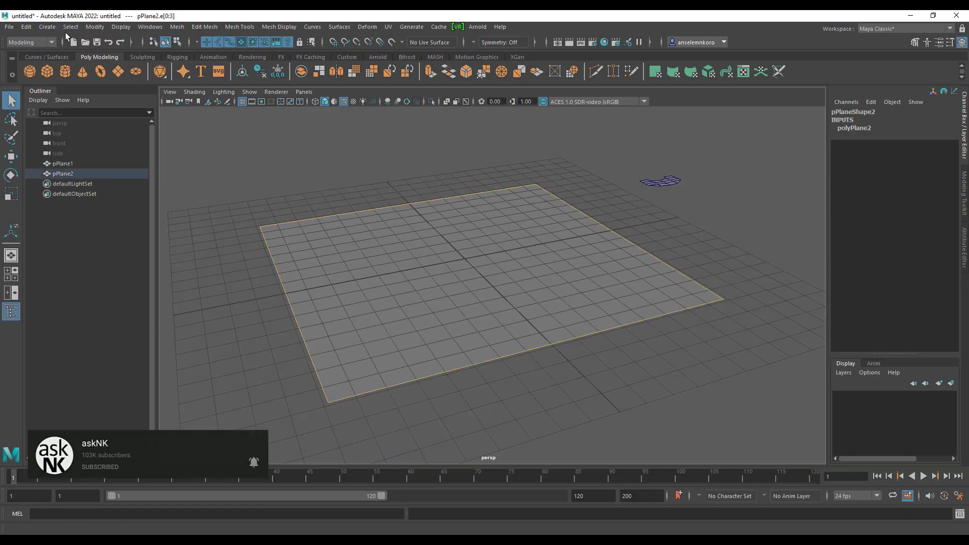
Convert the selected border edges into a closed curve with straight segments using Polygon Edges to Curve
left_click(94, 27)
mouse_move(140, 271)
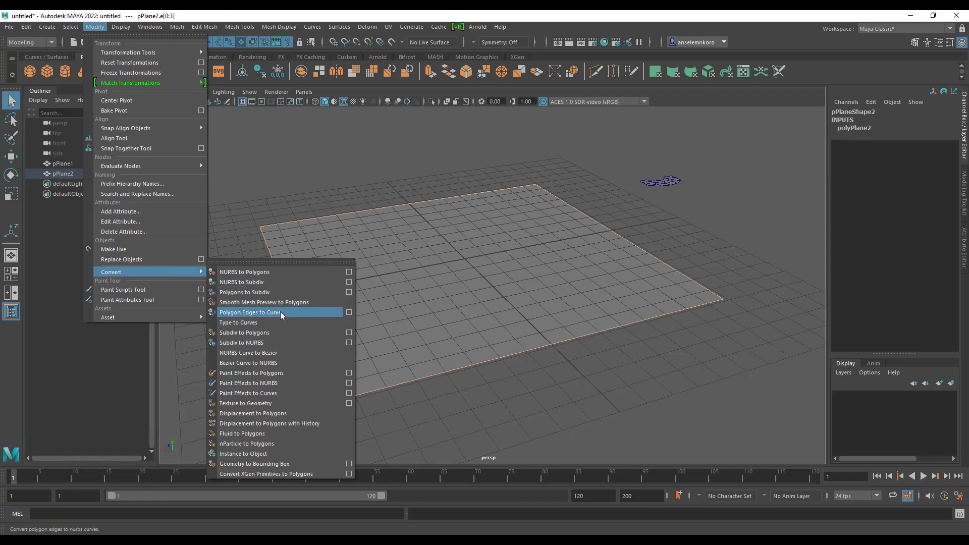
left_click(349, 312)
left_click_drag(672, 142, 481, 121)
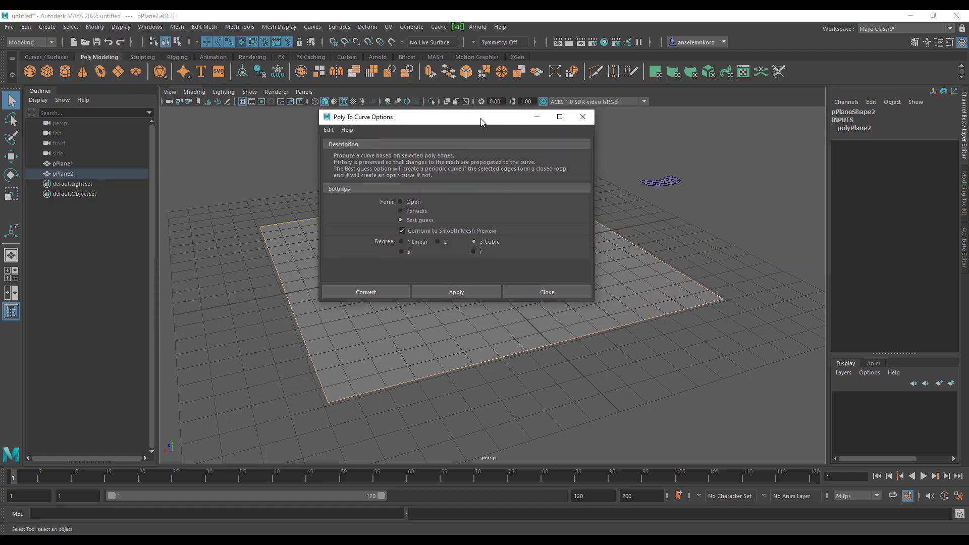
left_click(445, 288)
left_click(555, 295)
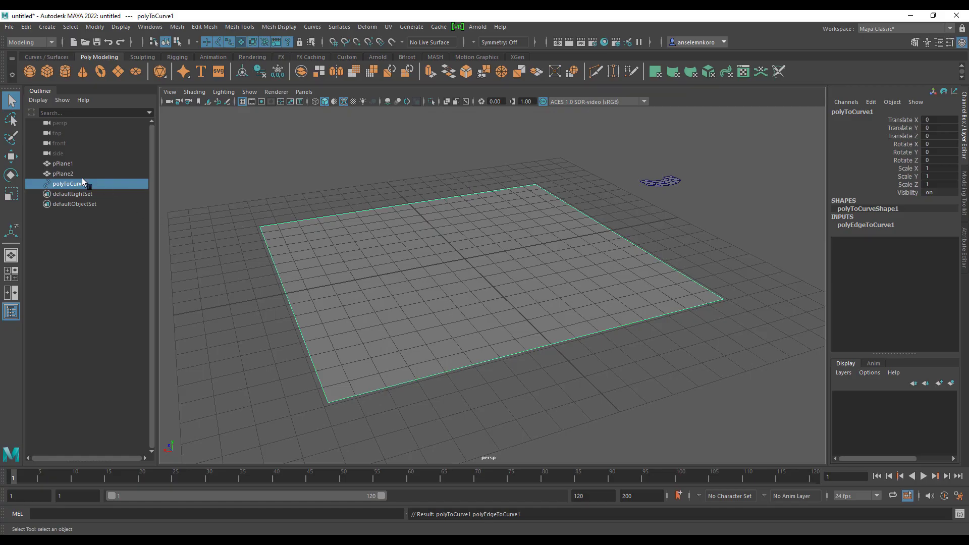
Delete the large plane, keeping the square curve made from its border
left_click(354, 246)
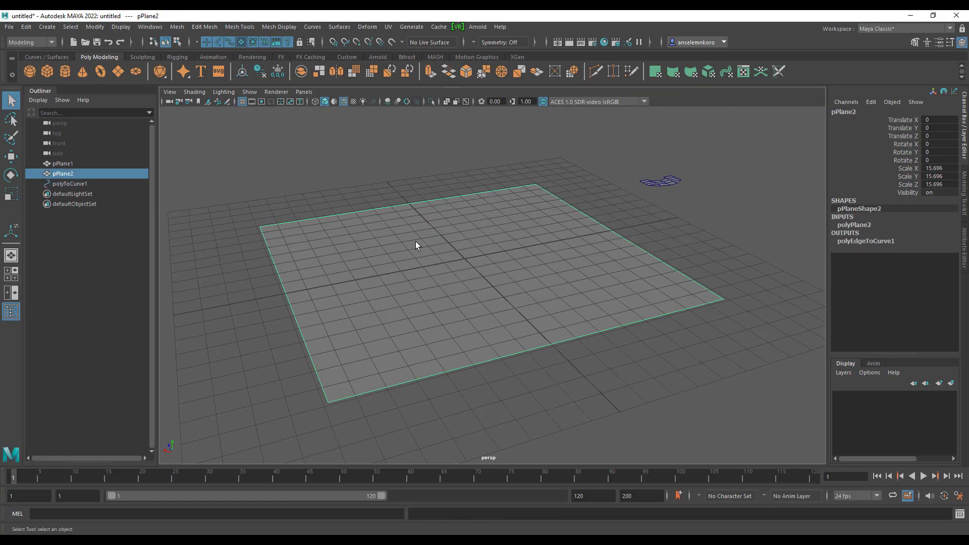
key("Delete")
Rotate the square curve 90 degrees about Z so it stands upright on the grid
left_click_drag(459, 270, 455, 303, "alt")
scroll(452, 295, "down", 4)
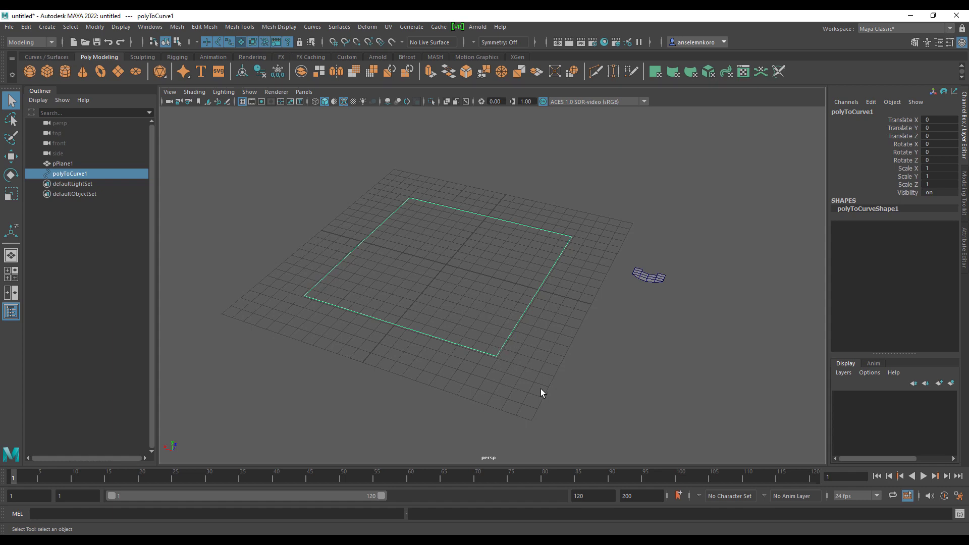
left_click(908, 161)
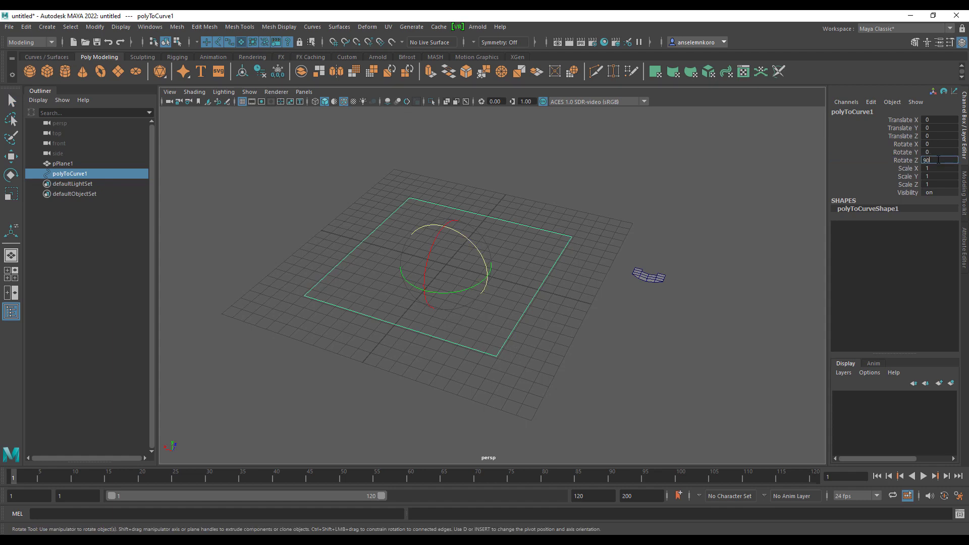
key("Return")
left_click_drag(536, 272, 596, 308, "alt")
Create a sweep mesh along the upright square curve
left_click(47, 27)
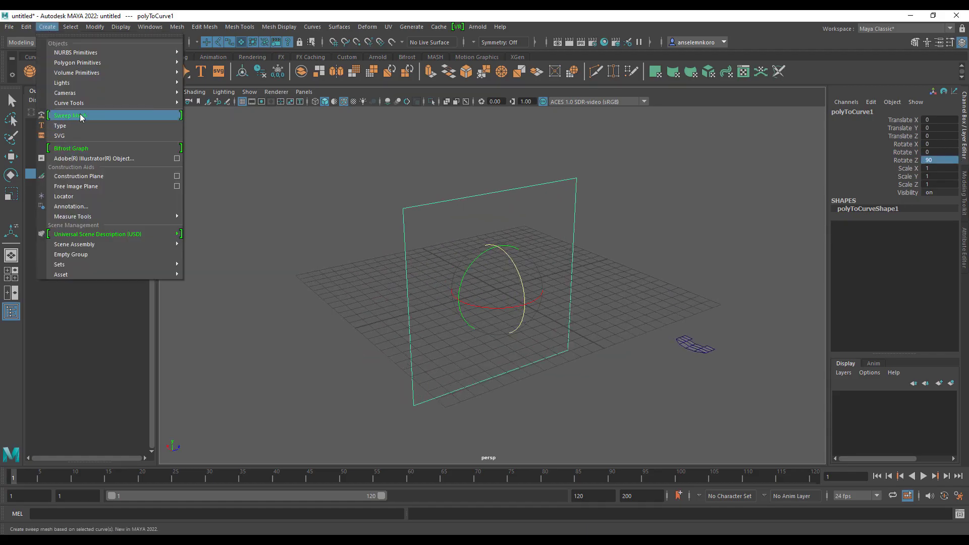
left_click(70, 115)
left_click_drag(384, 237, 593, 320, "alt")
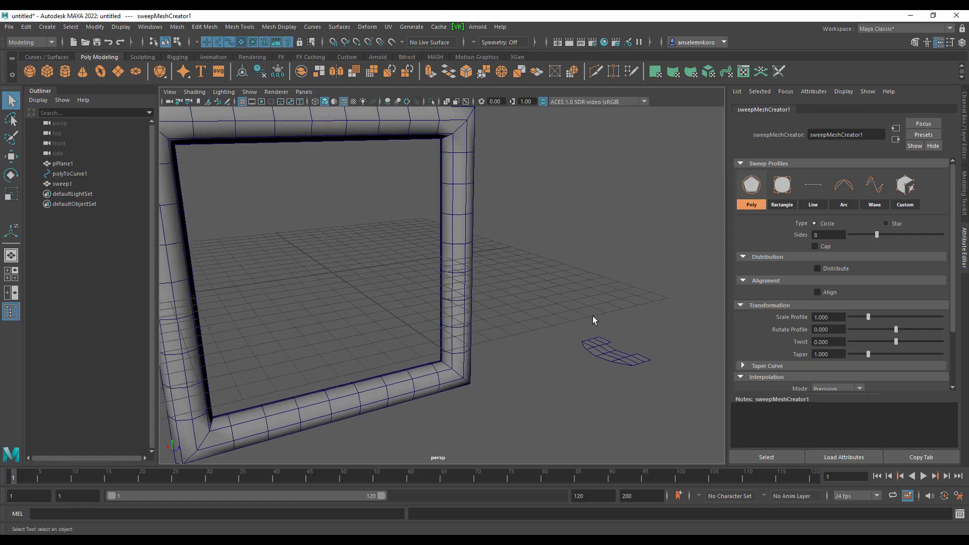
Switch the sweep to a custom profile of type Poly Object and pick the small curved plane as the profile
left_click(905, 186)
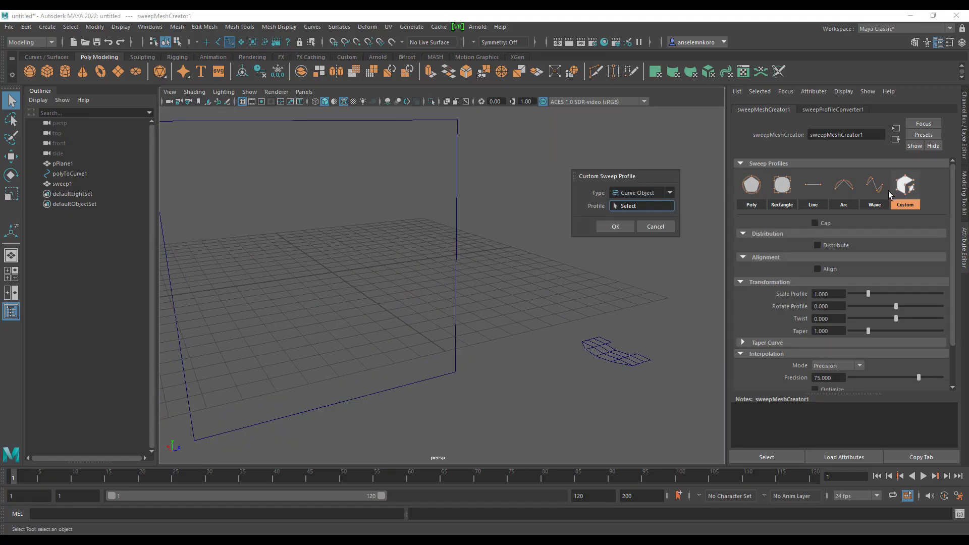
left_click(630, 196)
left_click(624, 209)
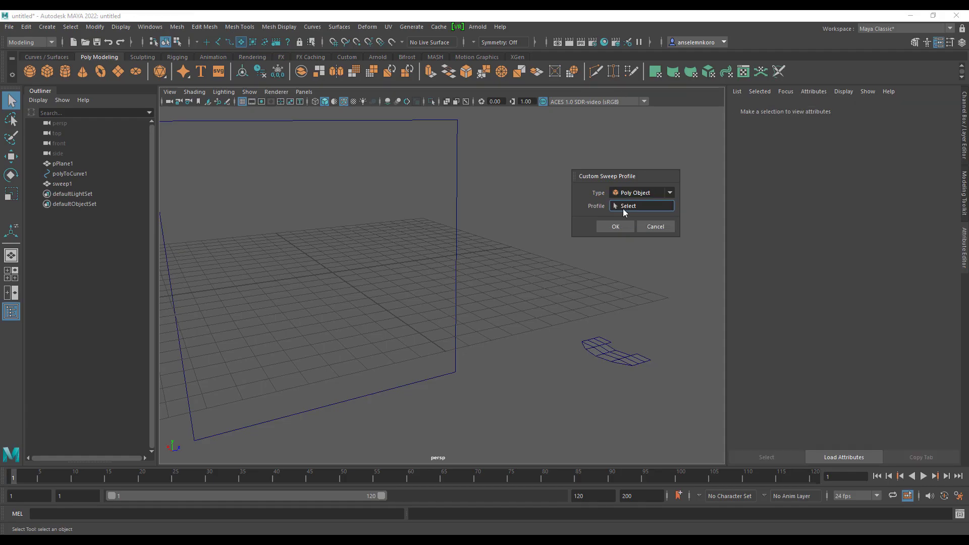
left_click(605, 354)
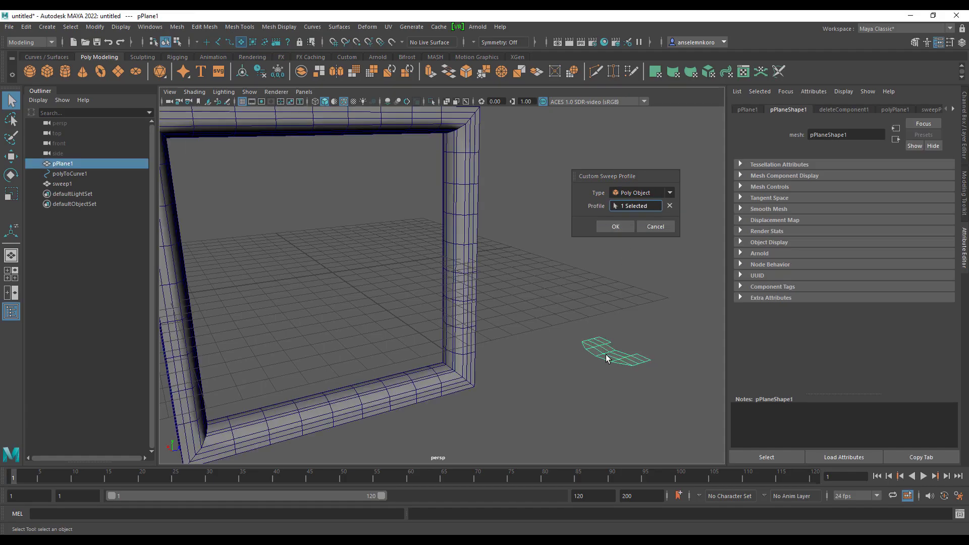
left_click_drag(639, 356, 585, 359, "alt")
left_click(564, 347)
left_click(554, 360)
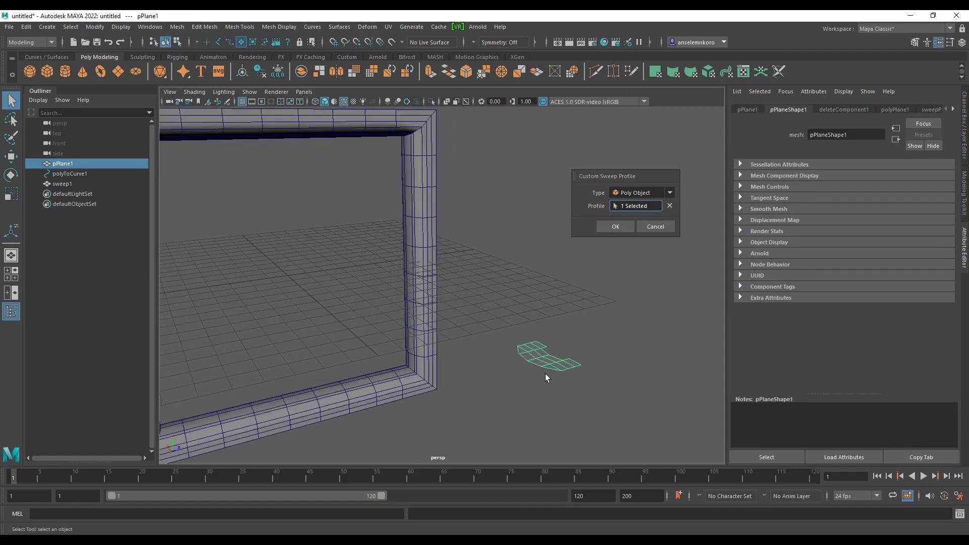
Rotate the small curved profile plane about its Y axis to reorient the swept frame's cross-section
left_click(10, 176)
left_click_drag(510, 360, 469, 376)
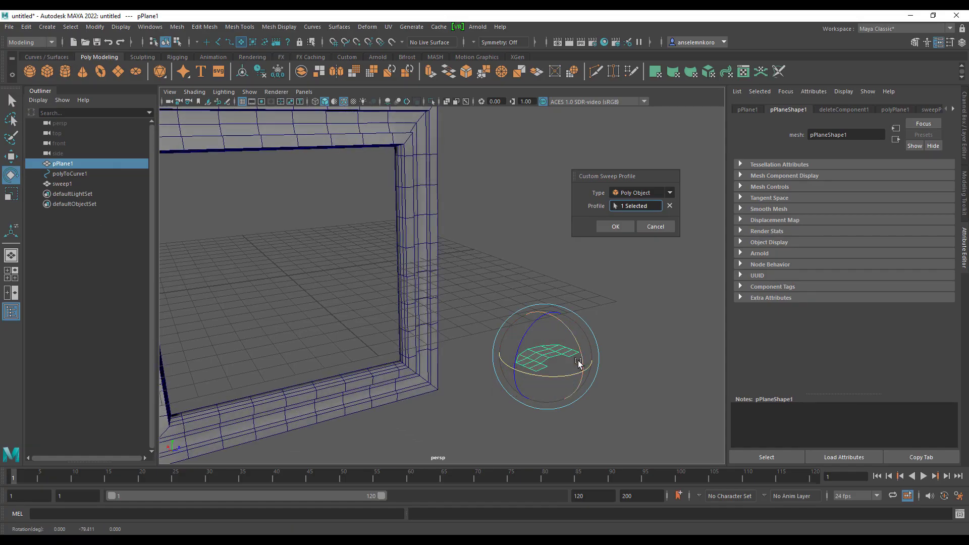
left_click_drag(578, 363, 550, 380)
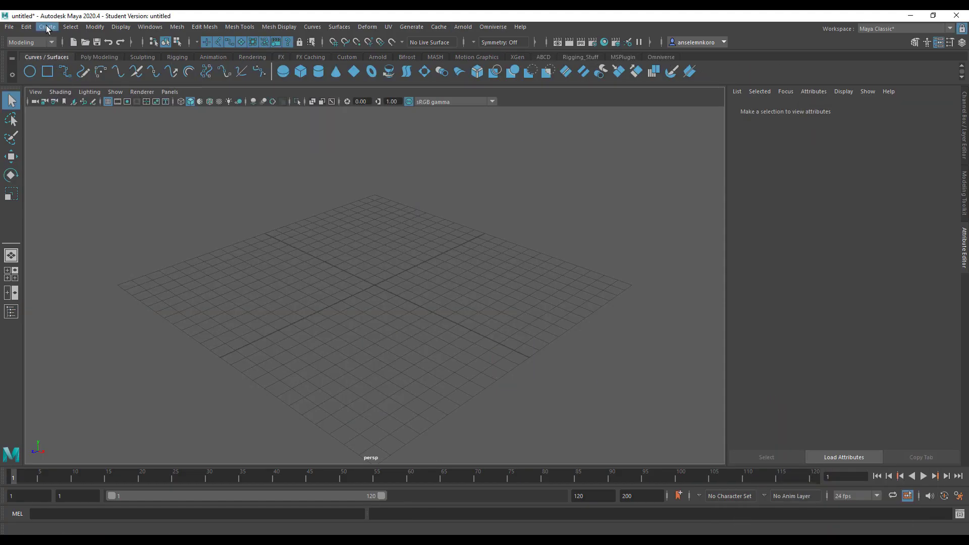
Switch to Maya 2020.4 and tear off Wire Tools as a floating window placed over the viewport
left_click(47, 28)
mouse_move(75, 114)
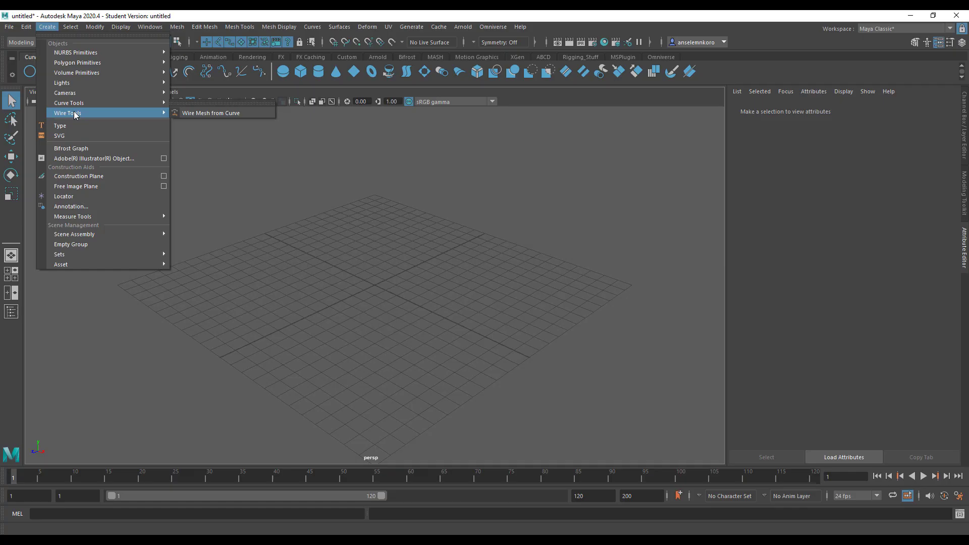
left_click(194, 101)
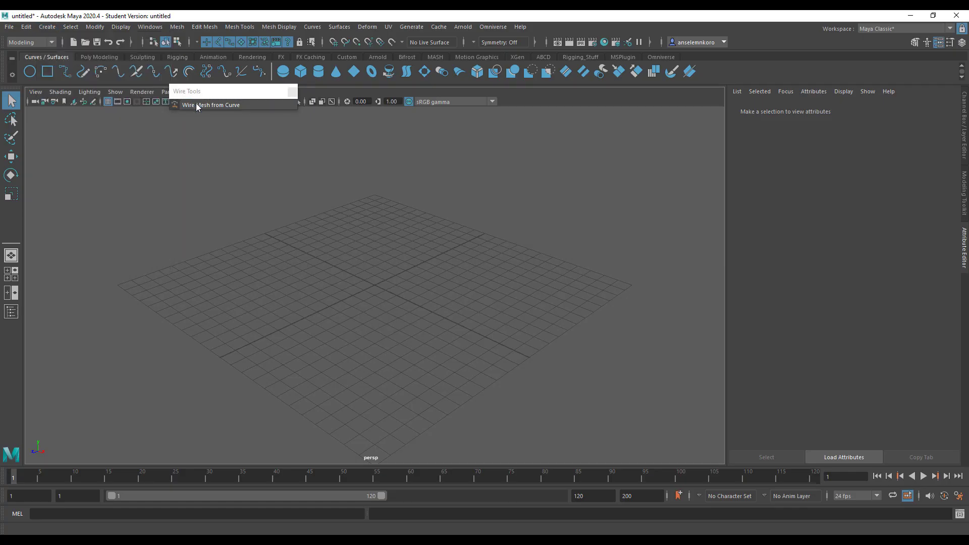
left_click_drag(219, 95, 297, 181)
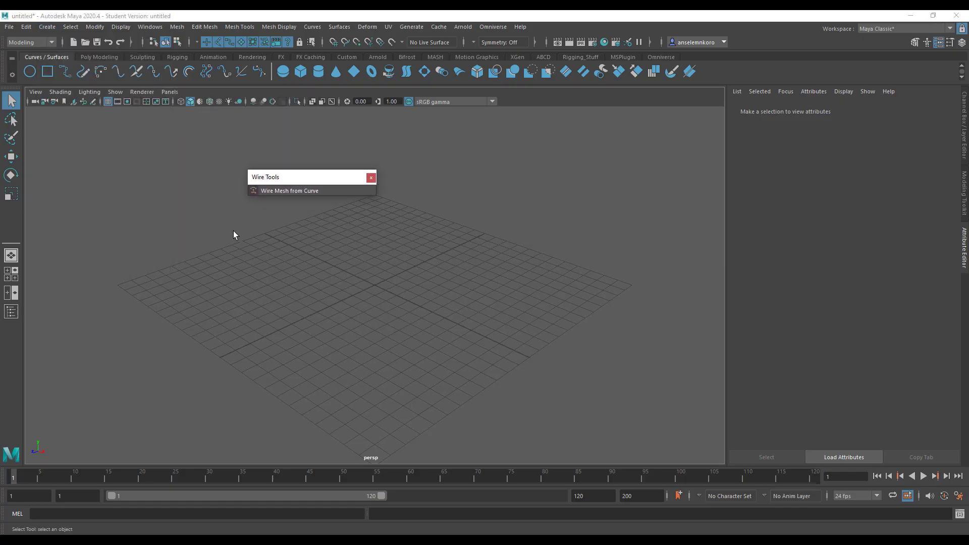
Draw a freehand S-shaped curve across the grid with the Pencil Curve Tool
left_click(87, 75)
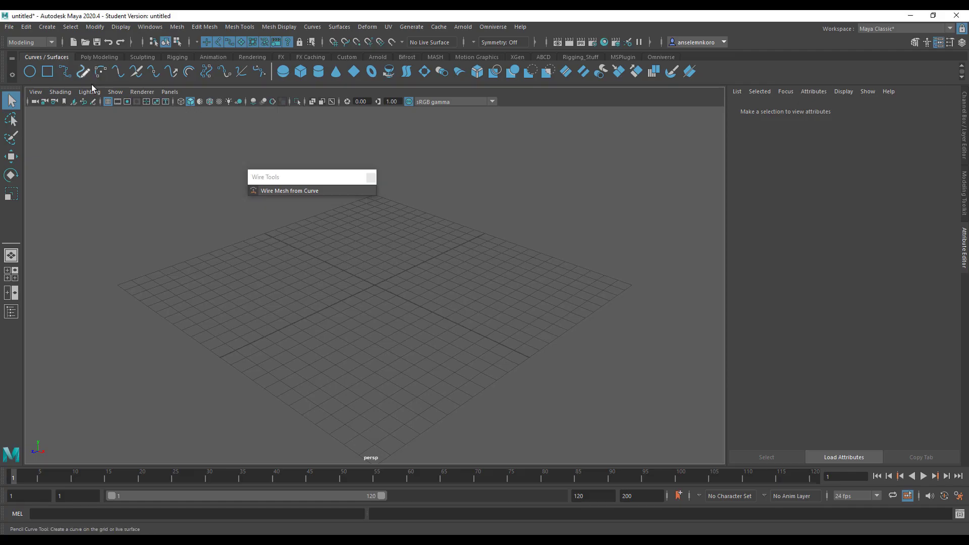
left_click_drag(413, 210, 346, 262, "alt")
middle_click_drag(419, 245, 434, 253, "alt")
left_click_drag(497, 303, 170, 340)
left_click(19, 103)
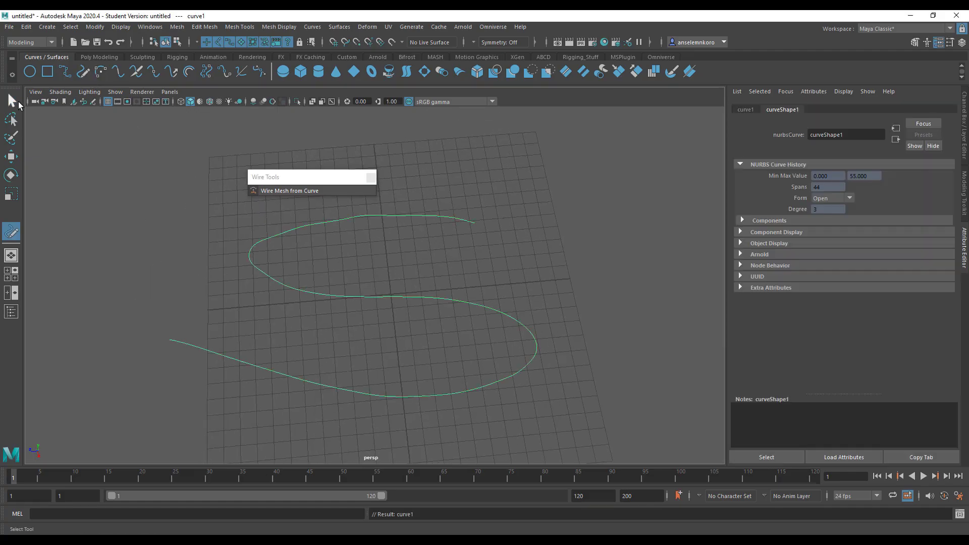
Rebuild the S-shaped curve uniformly as cubic with 15 spans and smooth it
left_click(311, 27)
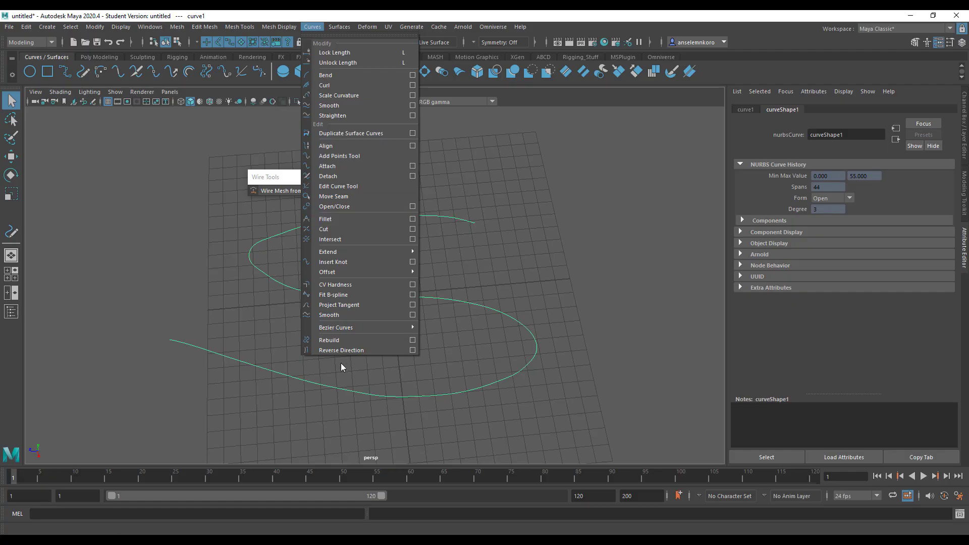
left_click(415, 341)
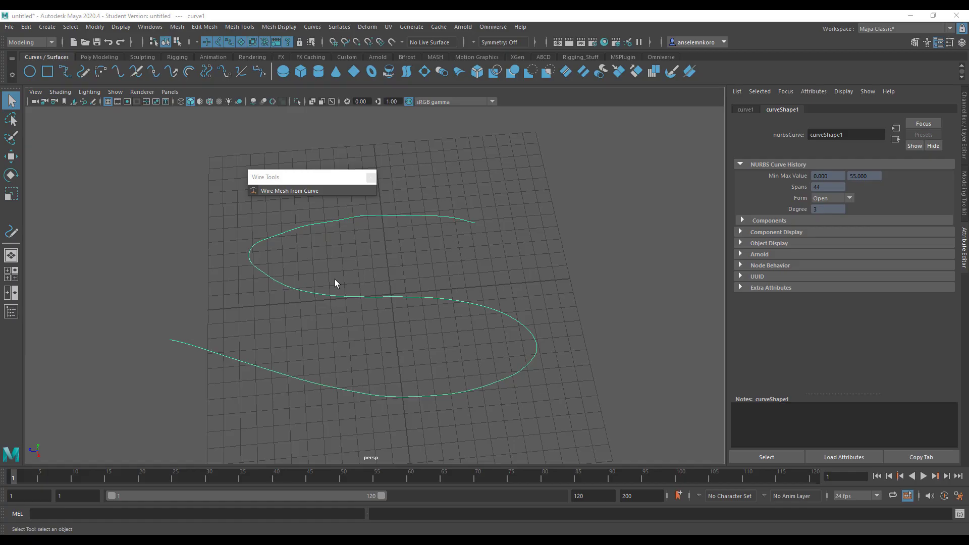
left_click_drag(430, 258, 479, 144)
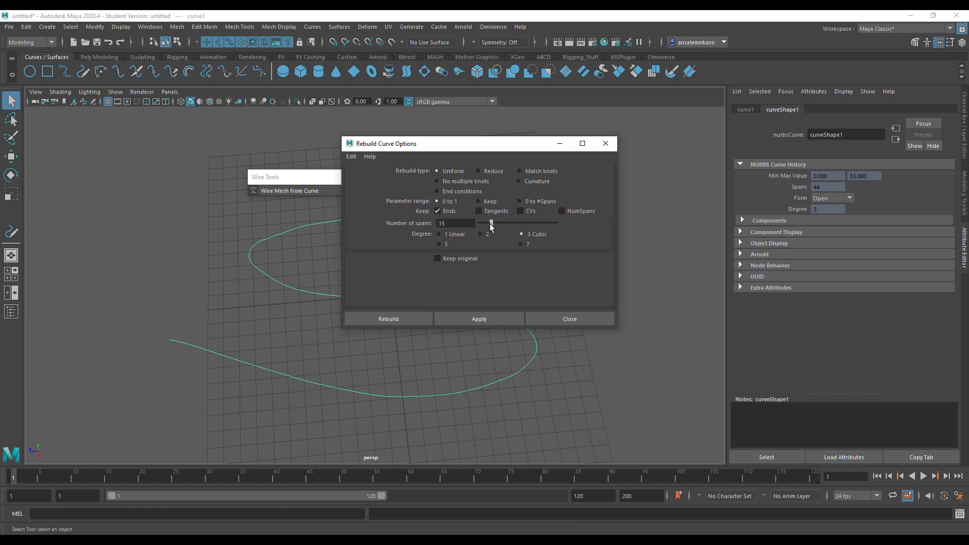
left_click(477, 319)
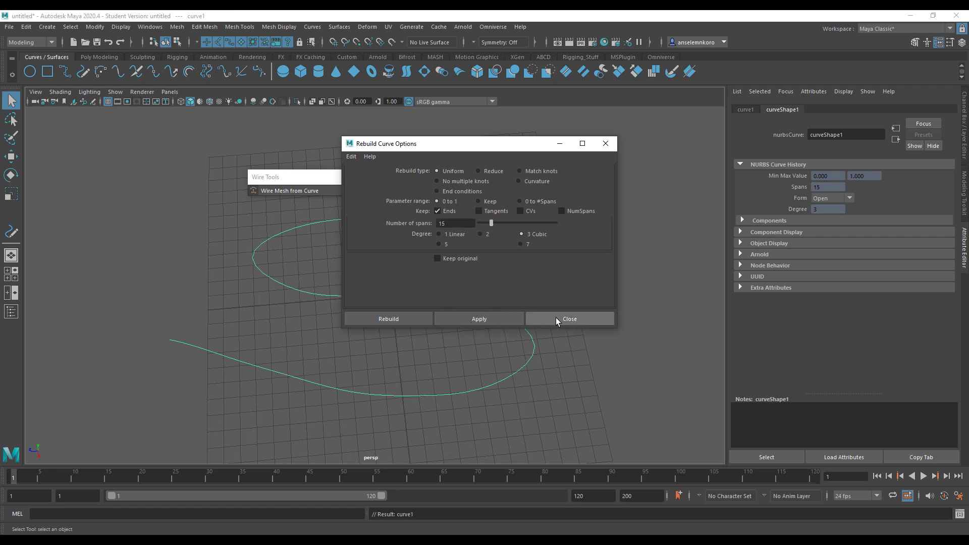
left_click(558, 318)
left_click(312, 27)
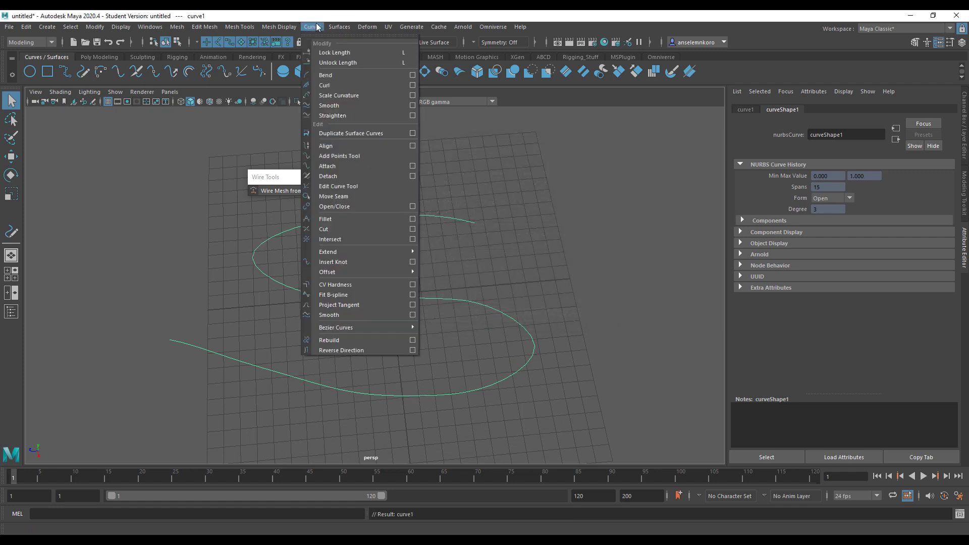
left_click(357, 315)
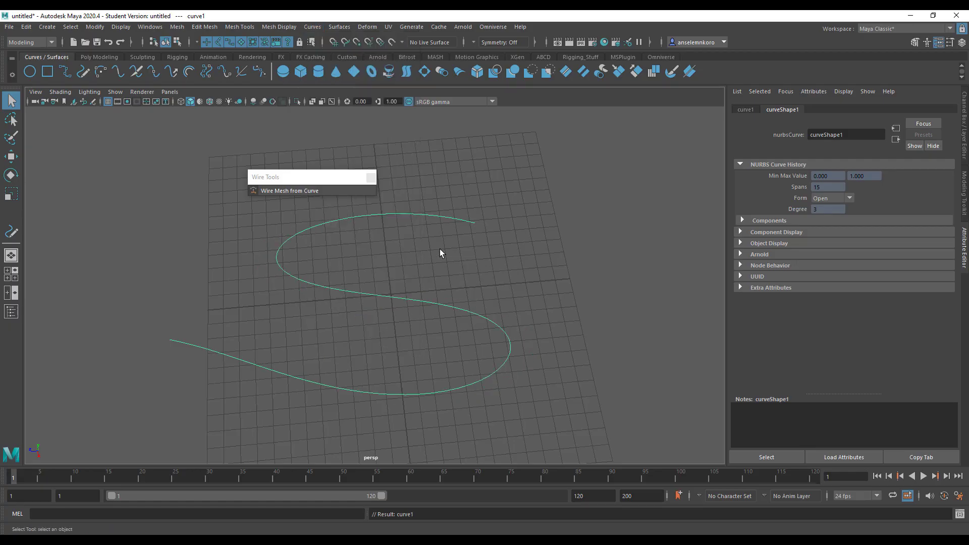
Generate a tube along the smoothed S-shaped curve with Wire Mesh from Curve
left_click(276, 191)
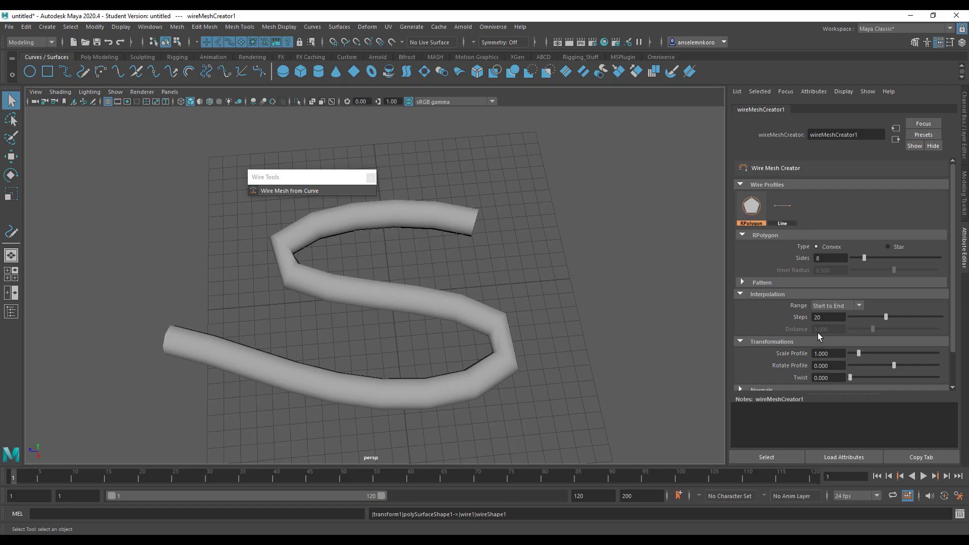
left_click_drag(324, 177, 396, 172)
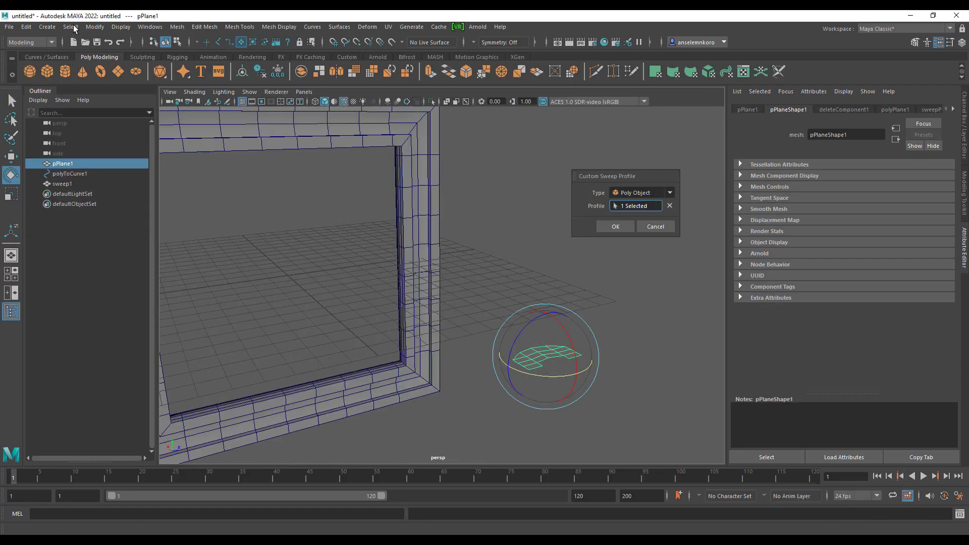
left_click(65, 30)
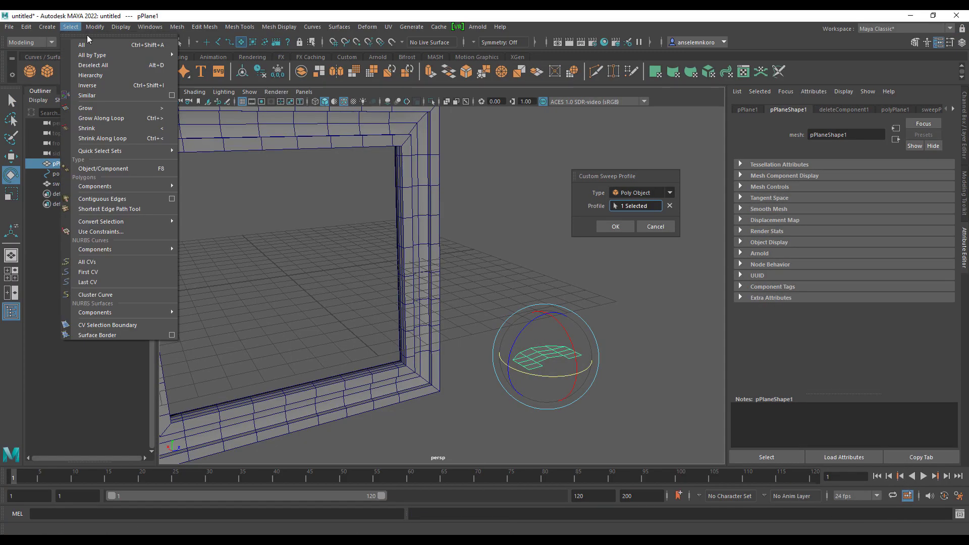
mouse_move(48, 26)
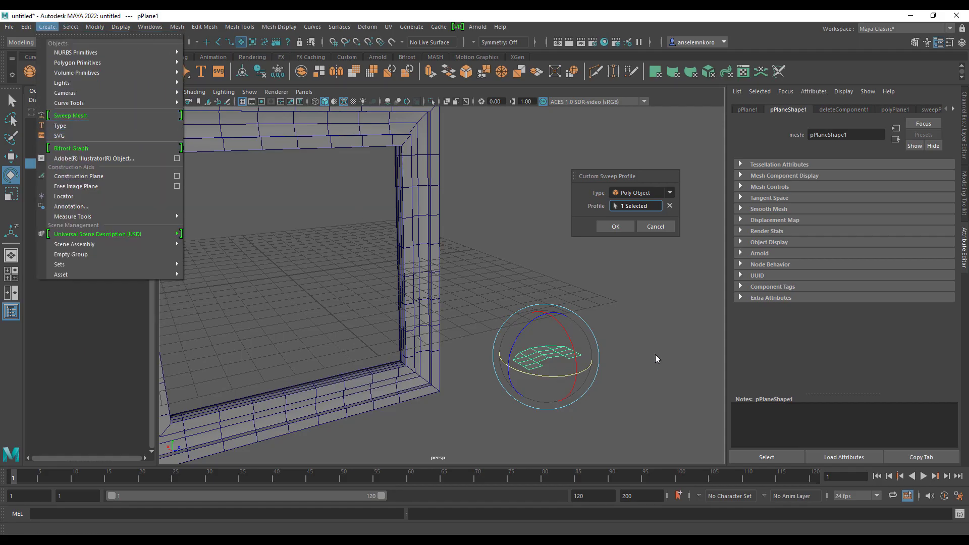
left_click(664, 302)
middle_click_drag(565, 341, 614, 362, "alt")
left_click(616, 366)
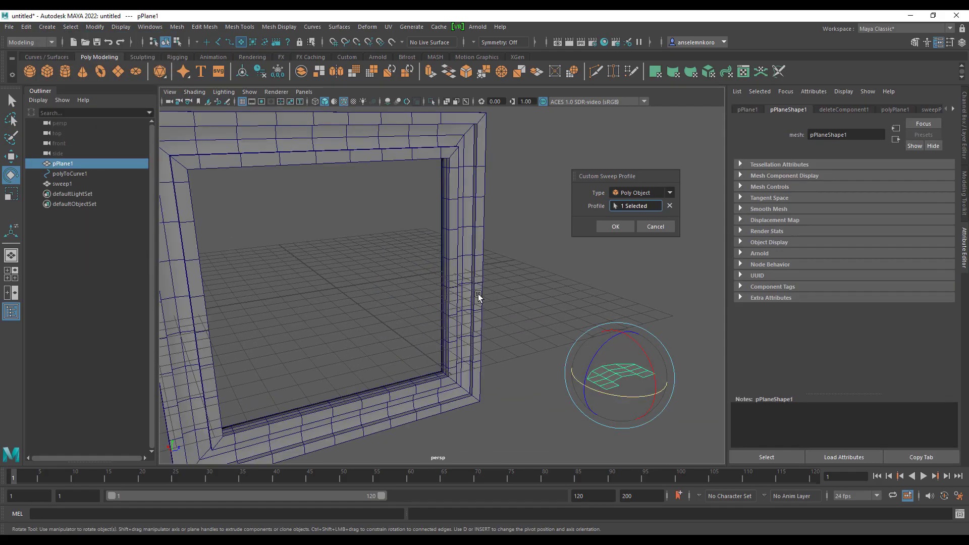
Pick the small curved plane as the custom sweep profile again and accept the profile settings
left_click(399, 311)
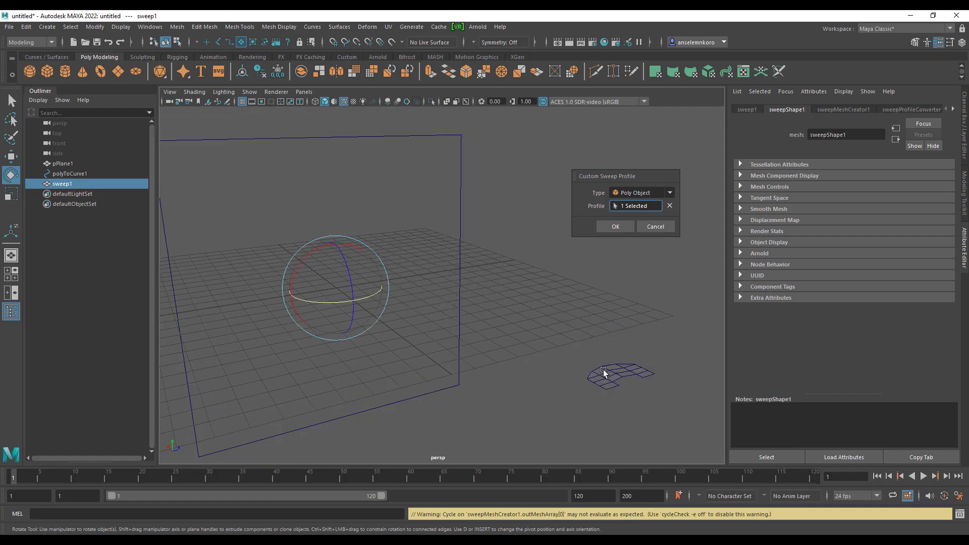
left_click(616, 375)
left_click(614, 226)
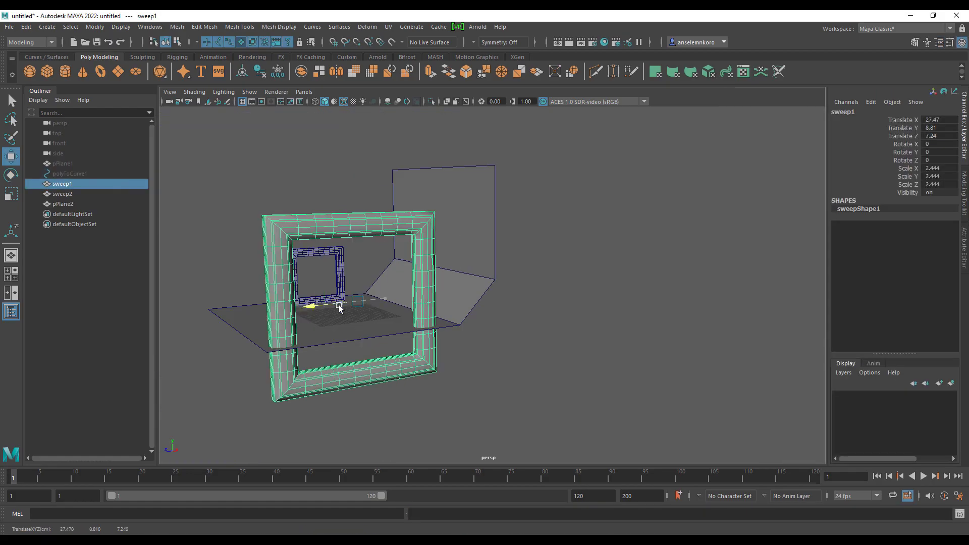
Create a sweep mesh from the wavy NURBS circle to form hanging cables in the doorway
right_click_drag(312, 216, 263, 217)
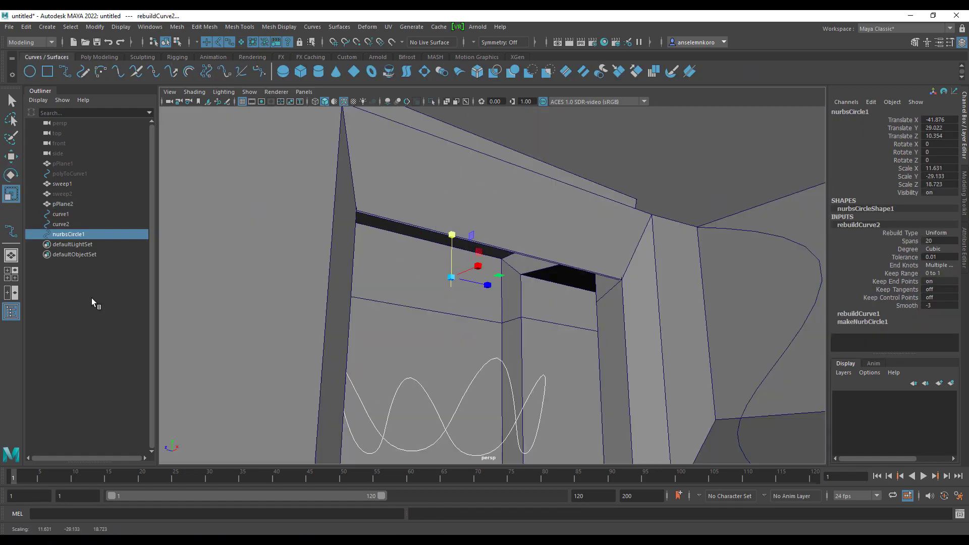
left_click(46, 27)
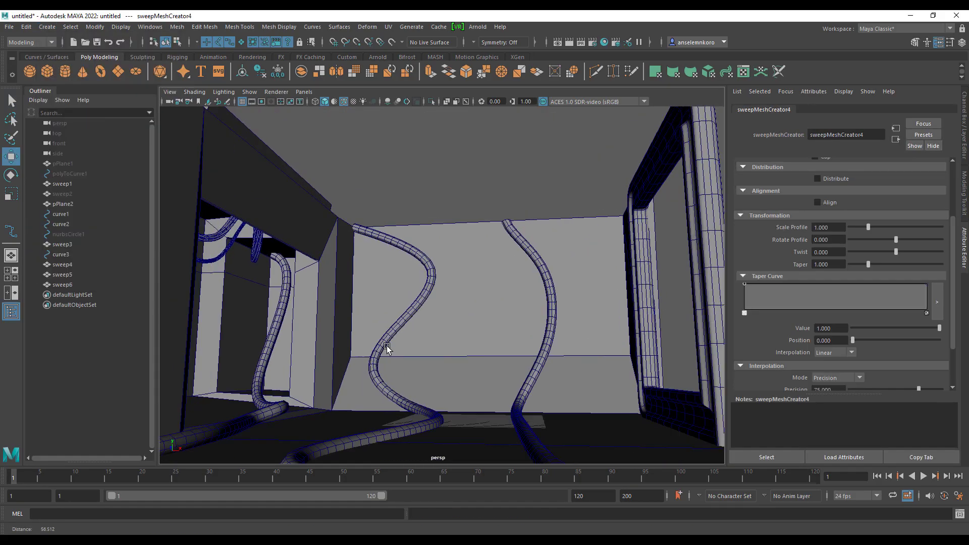
scroll(883, 295, "down", 1)
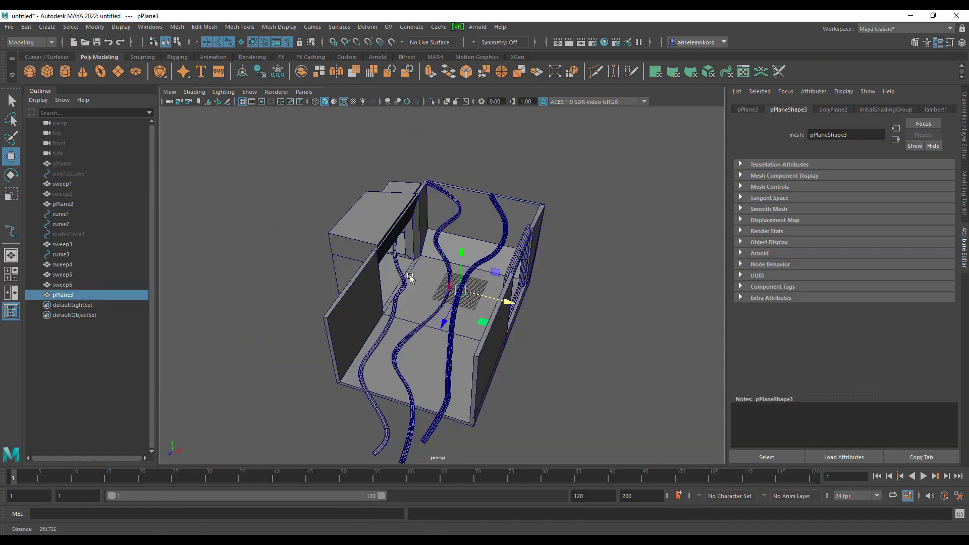
Set the Volume contribution of aiAreaLight2 to 0.556 and deselect the light
key("t")
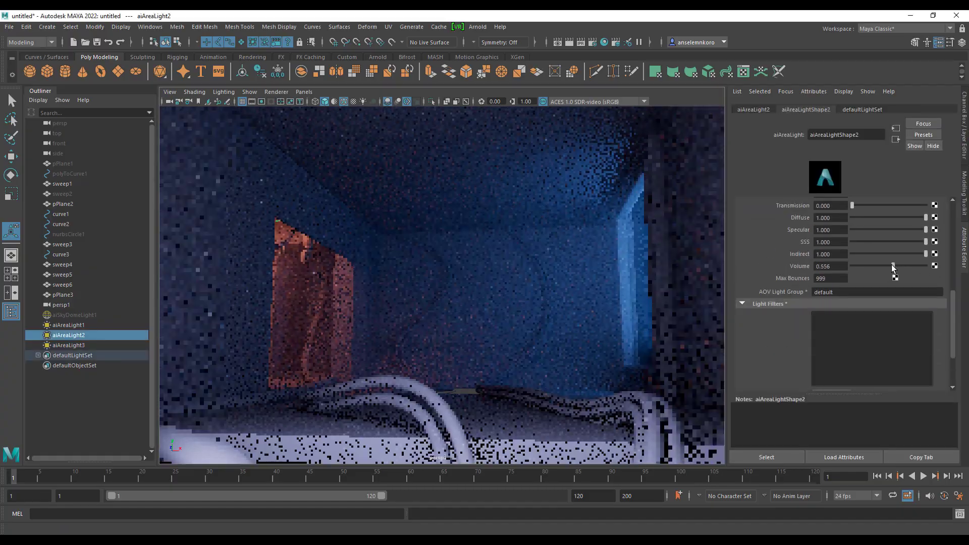
key("w")
left_click(598, 343)
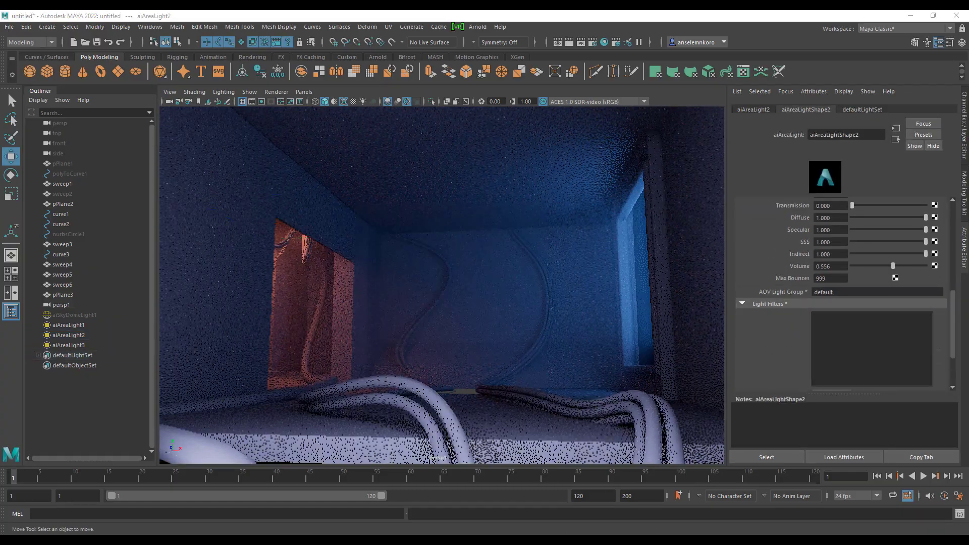
Duplicate the hanging cable bundle in the doorway, then enlarge the copy and position it near the room's ceiling
left_click(304, 251)
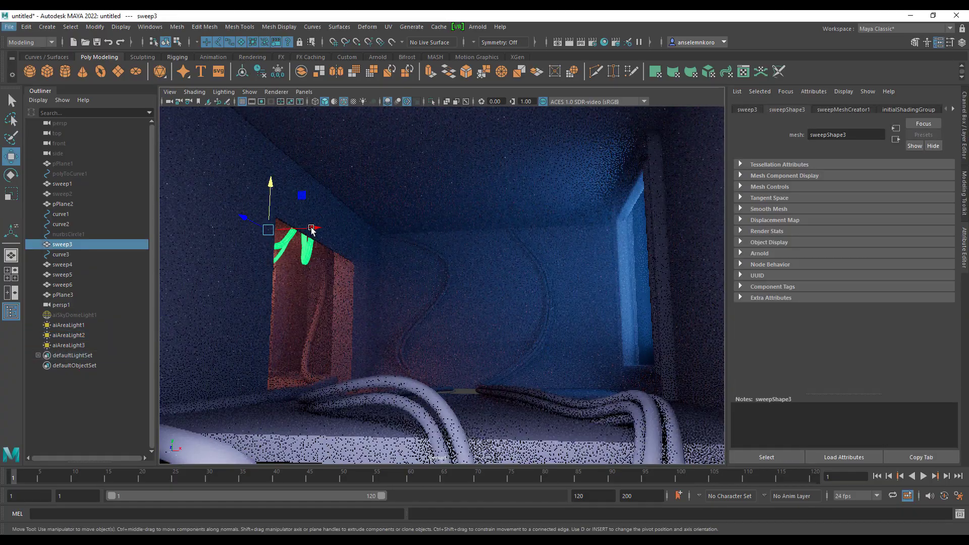
key("ctrl+d")
left_click_drag(311, 228, 493, 219)
key("r")
left_click_drag(450, 218, 590, 244)
key("w")
left_click_drag(437, 198, 400, 139)
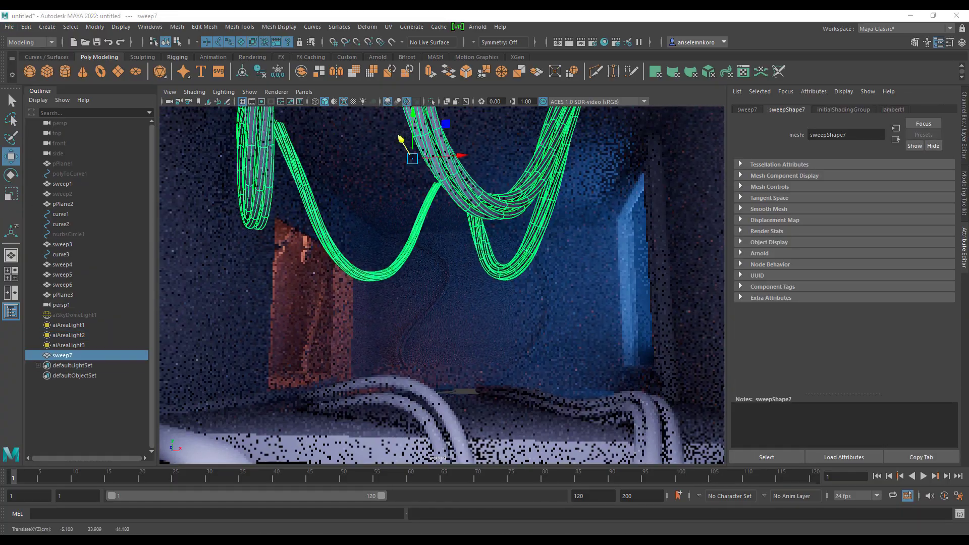